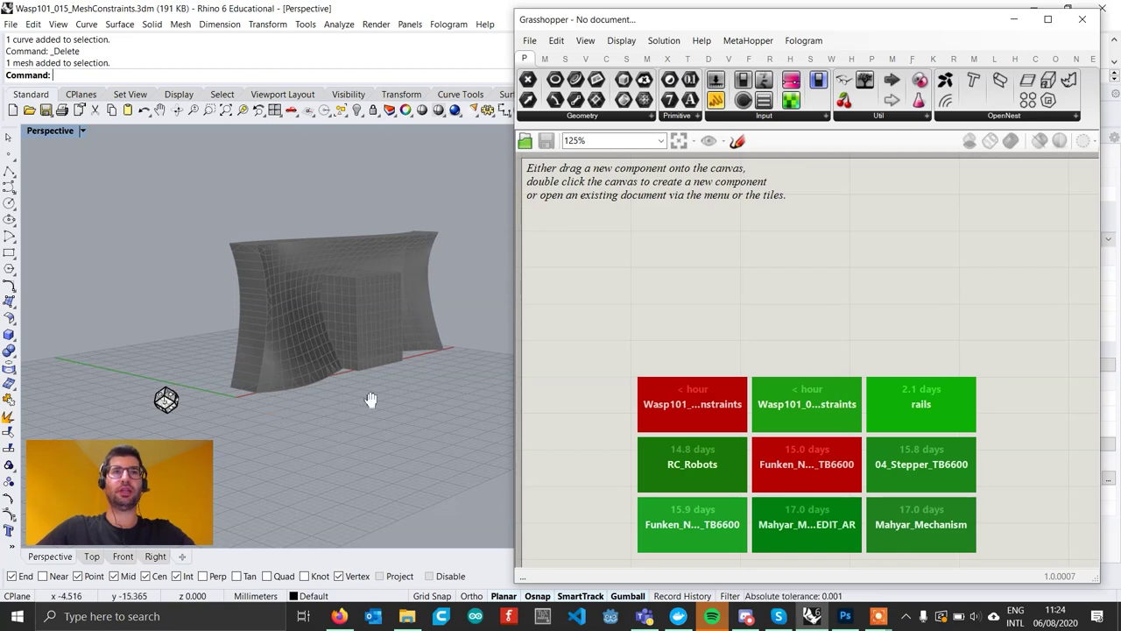
Examine the curved wall mesh and the small polyhedral part with its connection lines and points from several angles.
shift+right_drag(371, 400, 374, 400)
shift+right_drag(289, 387, 293, 245)
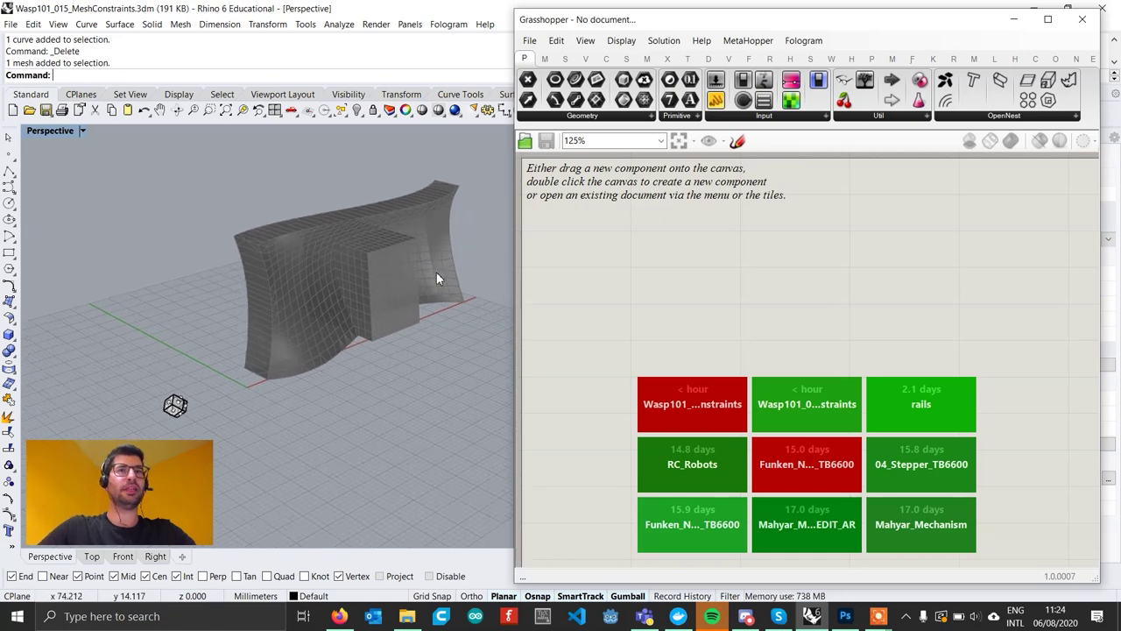
scroll(171, 427, up, 2)
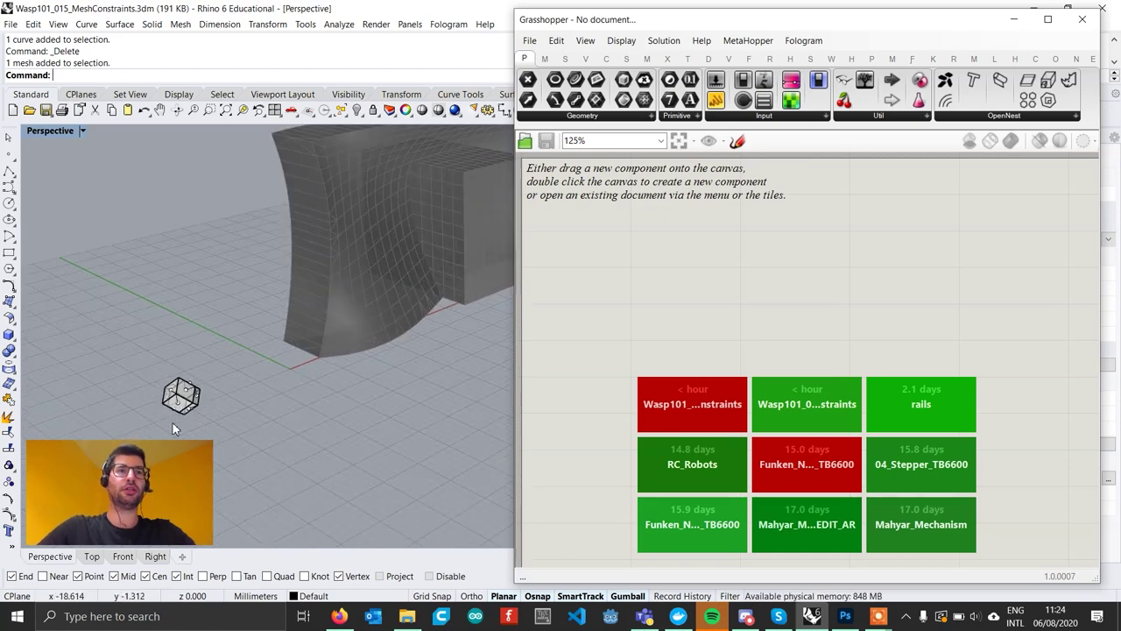
scroll(179, 412, up, 3)
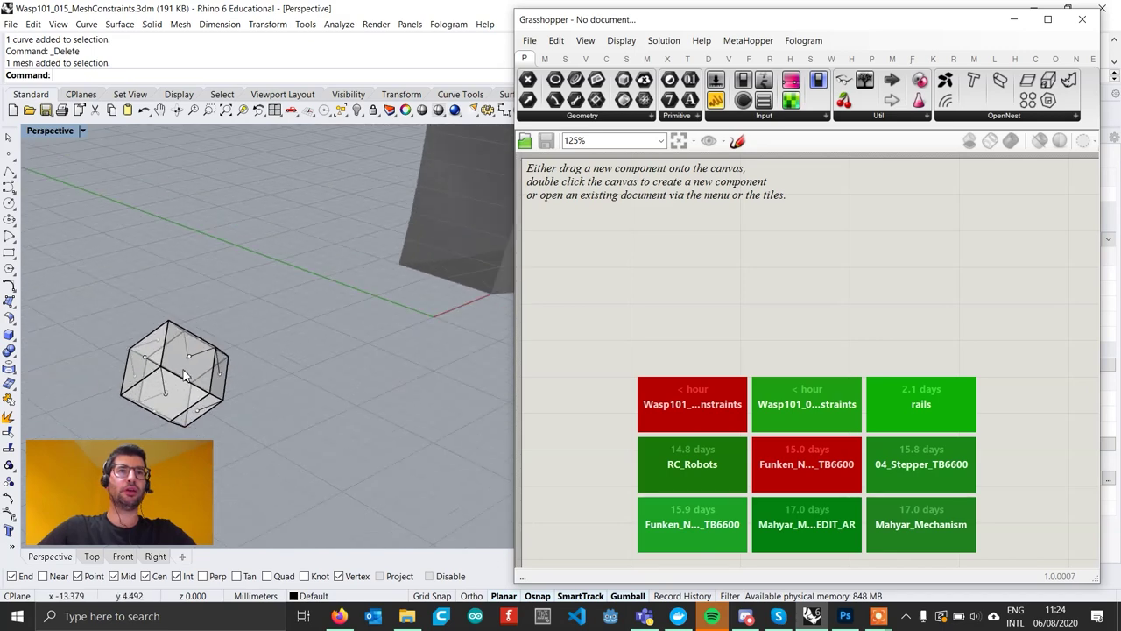
scroll(184, 375, down, 5)
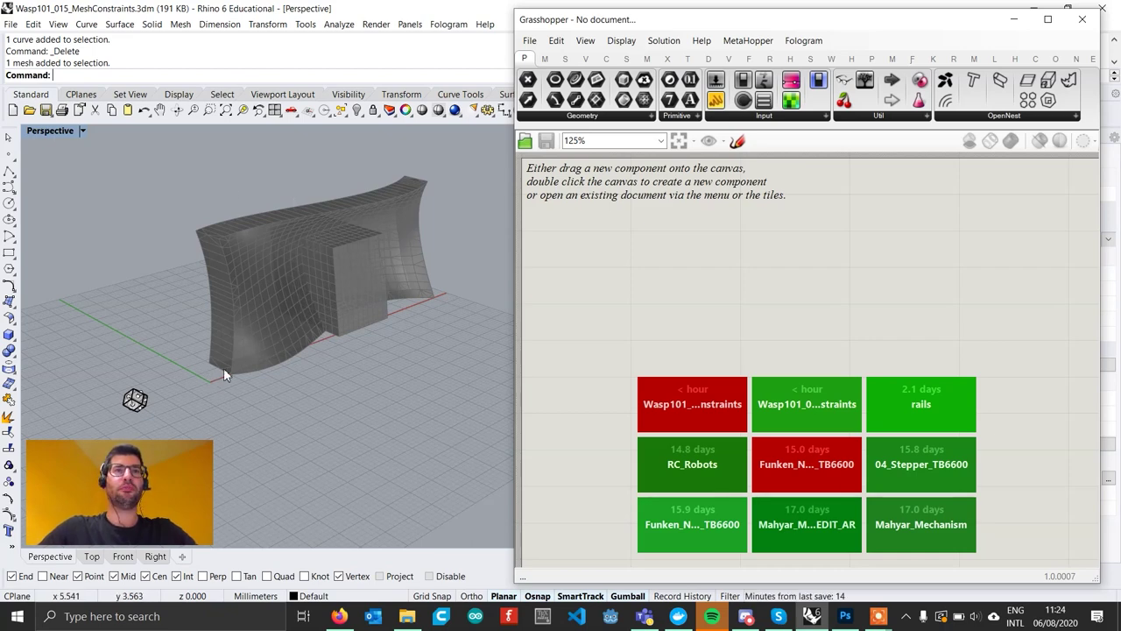
shift+right_drag(250, 339, 397, 298)
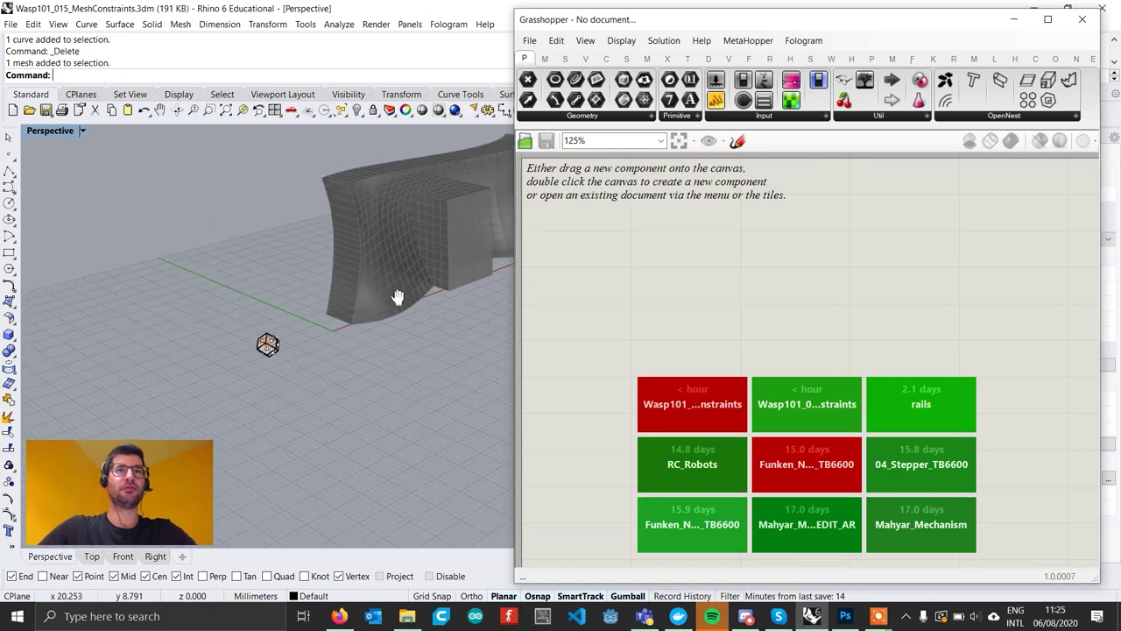
scroll(268, 340, up, 10)
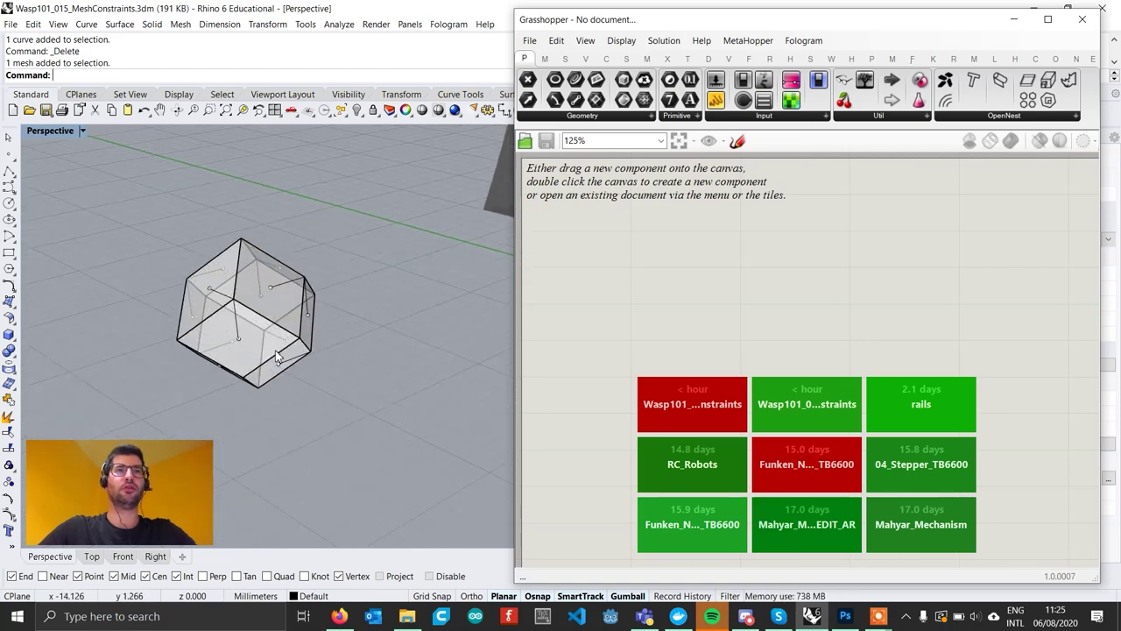
right_drag(277, 357, 251, 295)
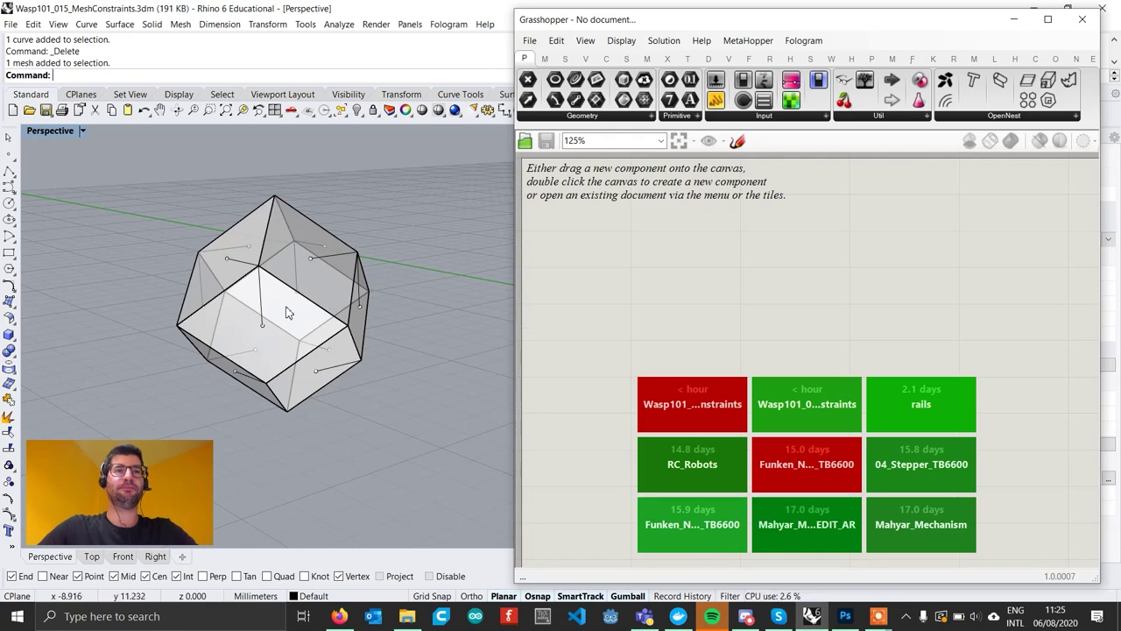
shift+right_drag(421, 305, 338, 363)
shift+right_drag(330, 359, 456, 253)
right_drag(346, 277, 349, 362)
scroll(318, 267, up, 6)
scroll(318, 266, down, 3)
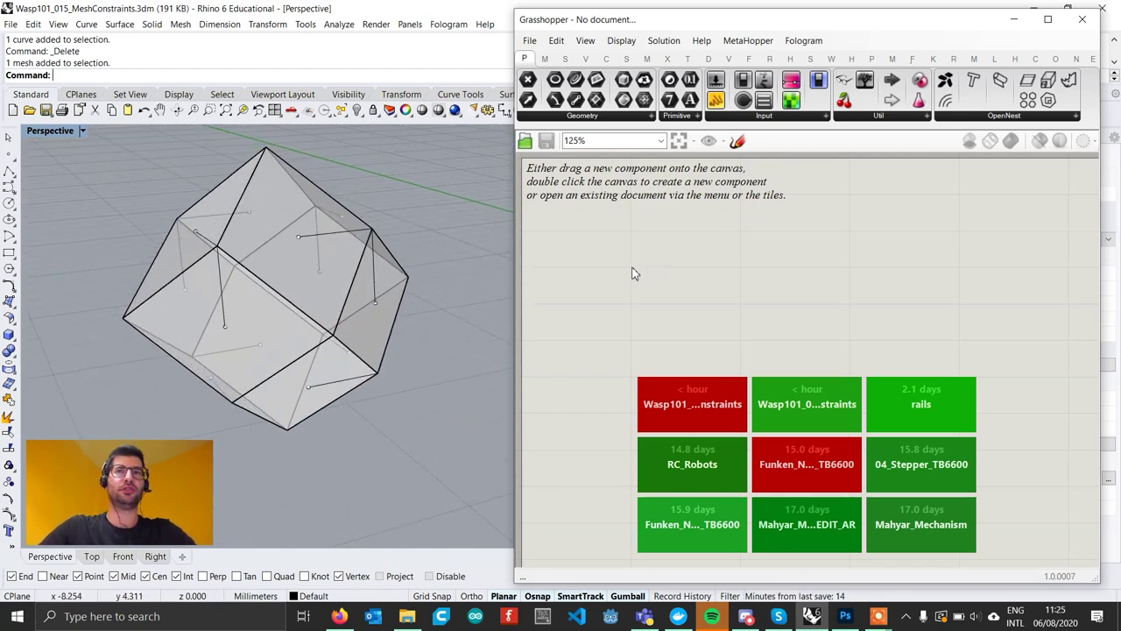
Create a new Grasshopper definition and place a Geometry parameter on the canvas.
key(ctrl+n)
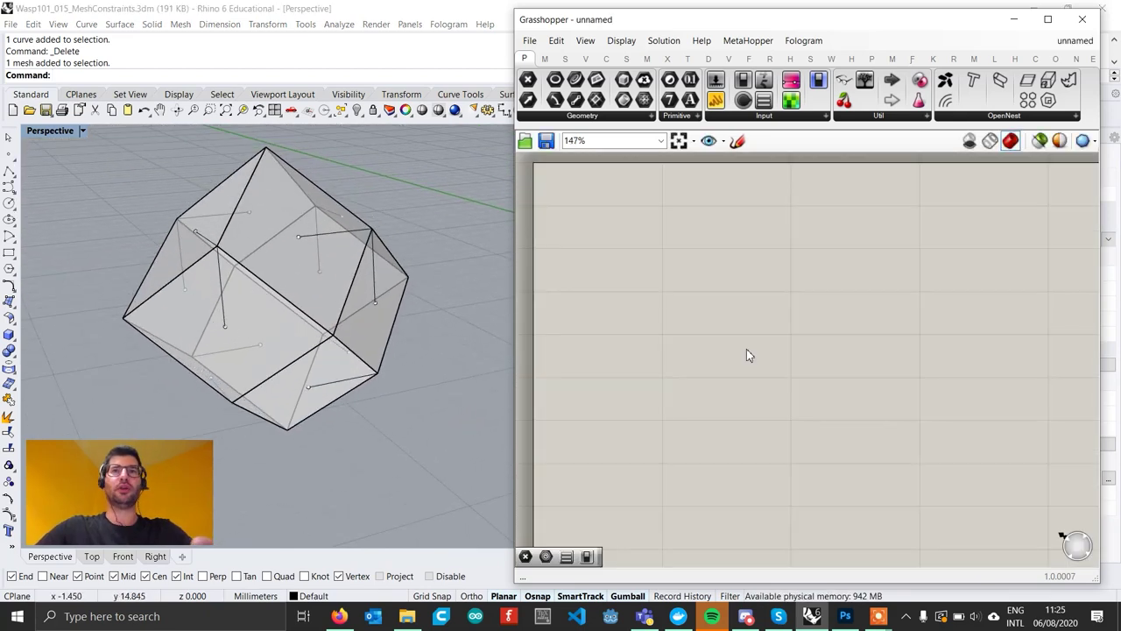
double_click(711, 274)
text(geo)
key(Return)
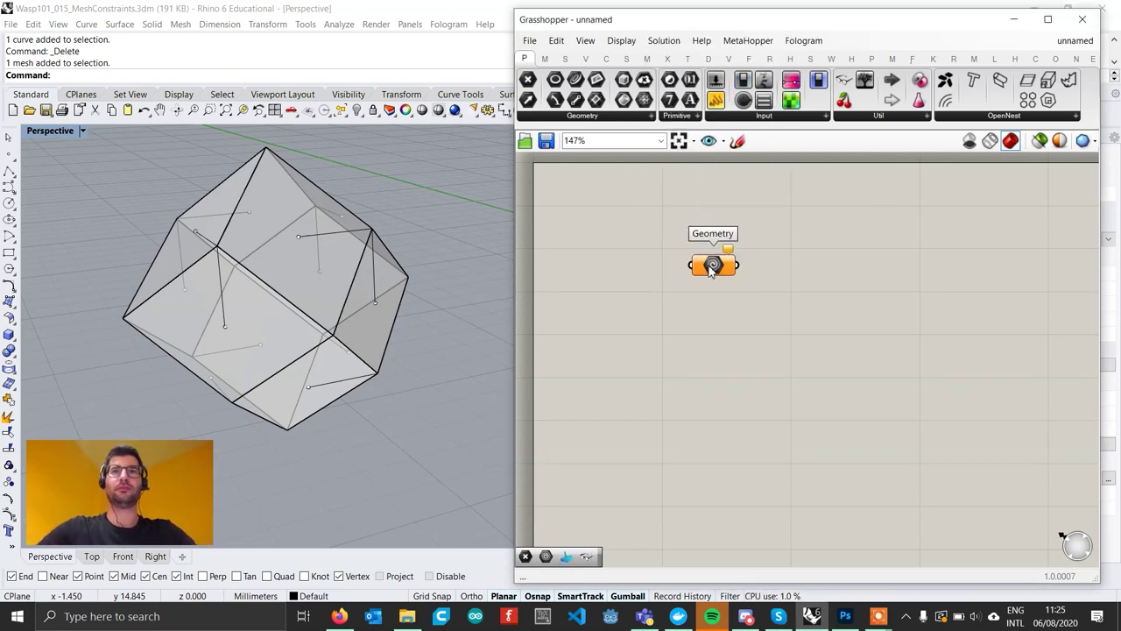
drag(711, 271, 662, 272)
Reference the polyhedral part into the Geometry parameter using Set Multiple Geometries.
right_click(673, 274)
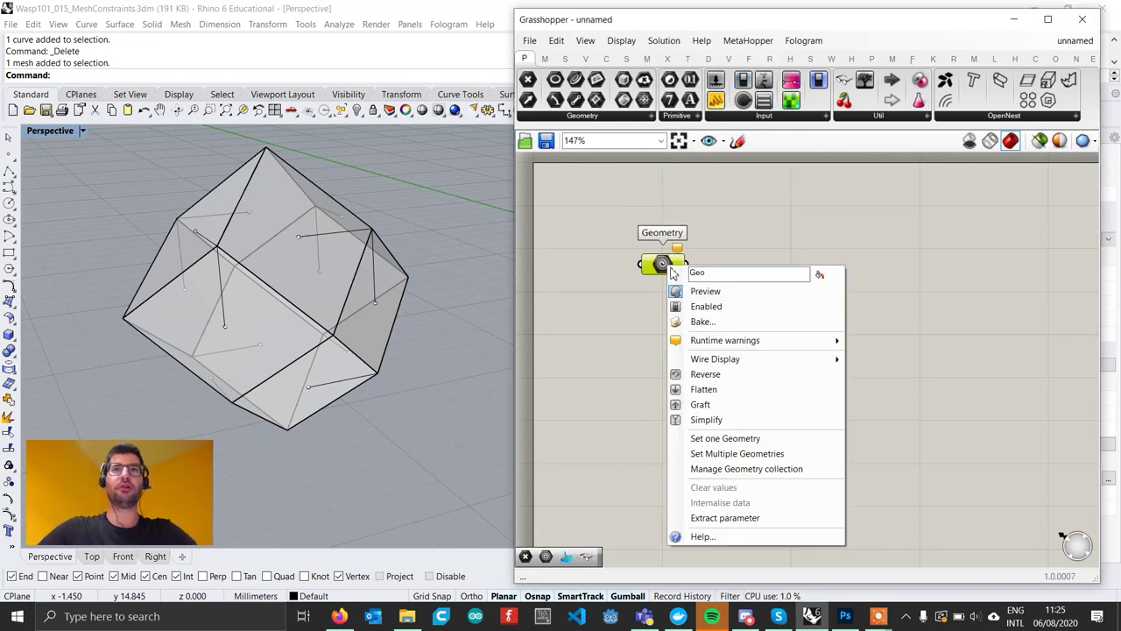
click(719, 453)
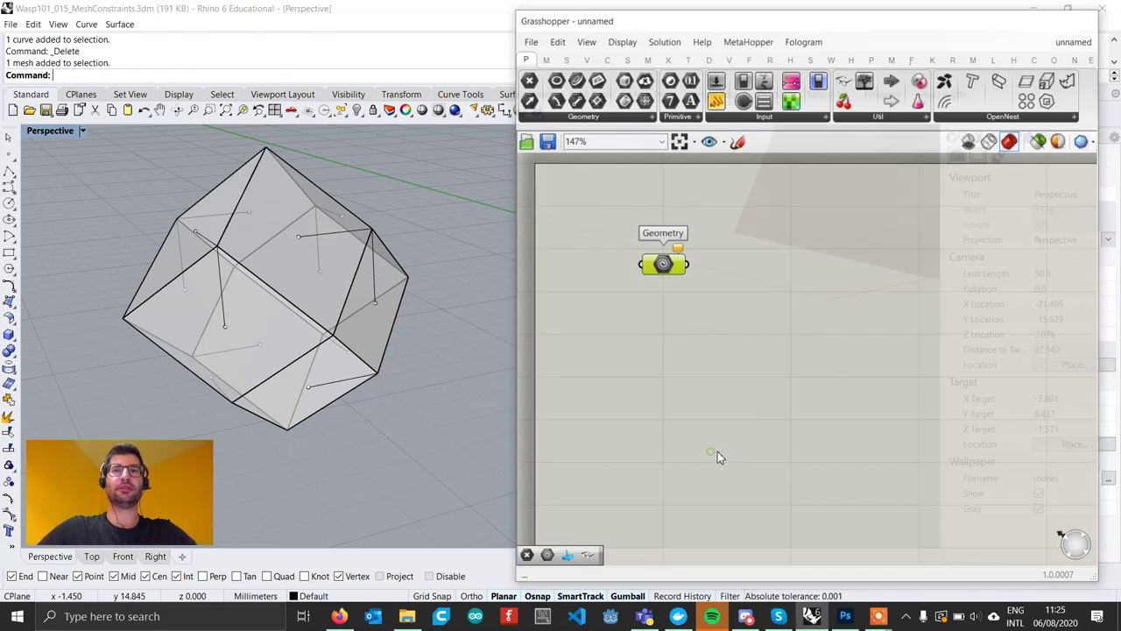
click(280, 302)
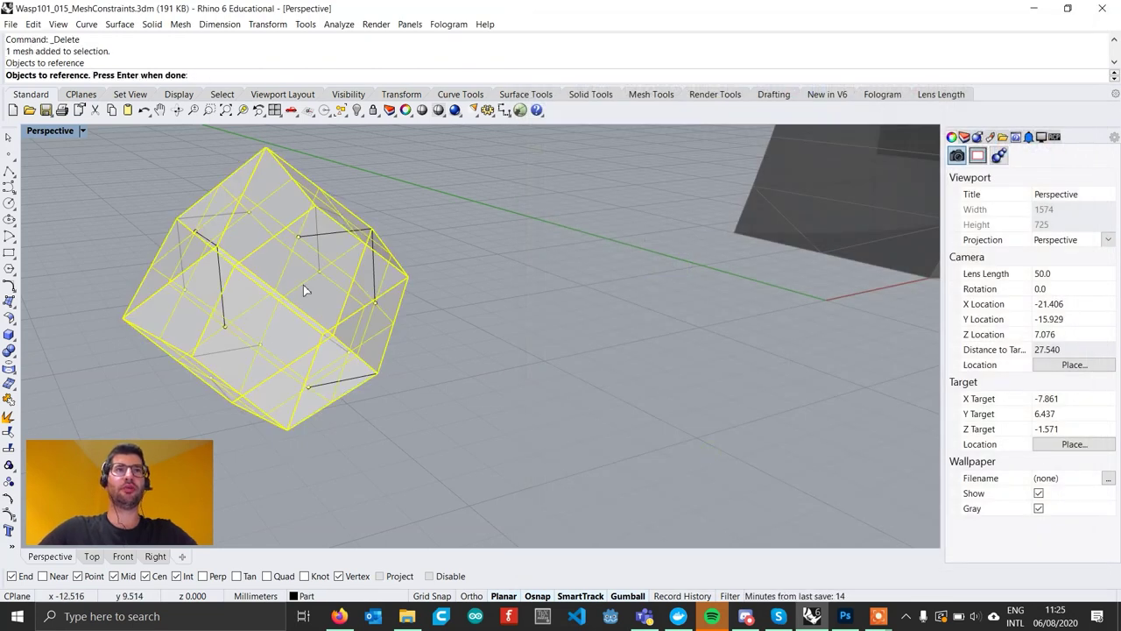
key(Return)
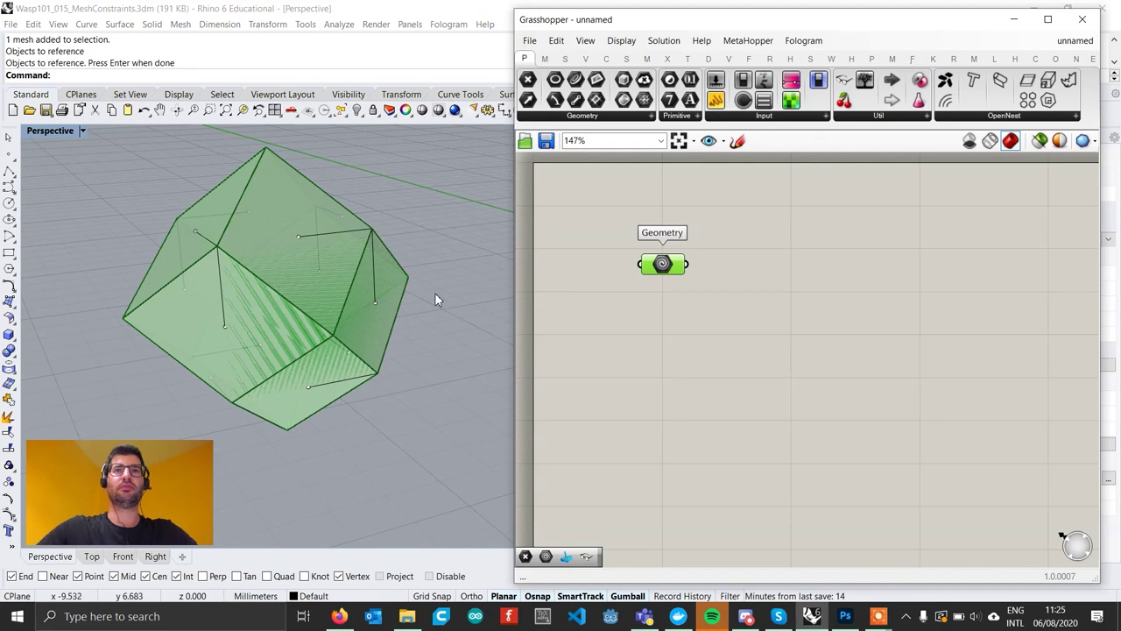
click(576, 349)
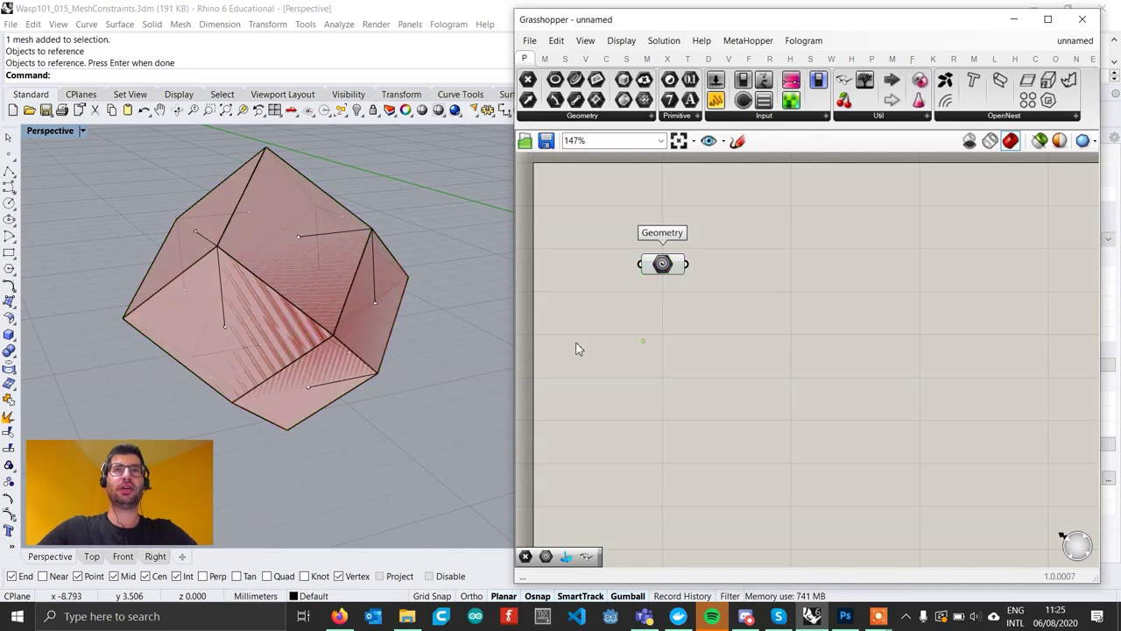
Hide the original polyhedral polysurface in Rhino, keeping its connection lines and points.
click(298, 303)
click(355, 111)
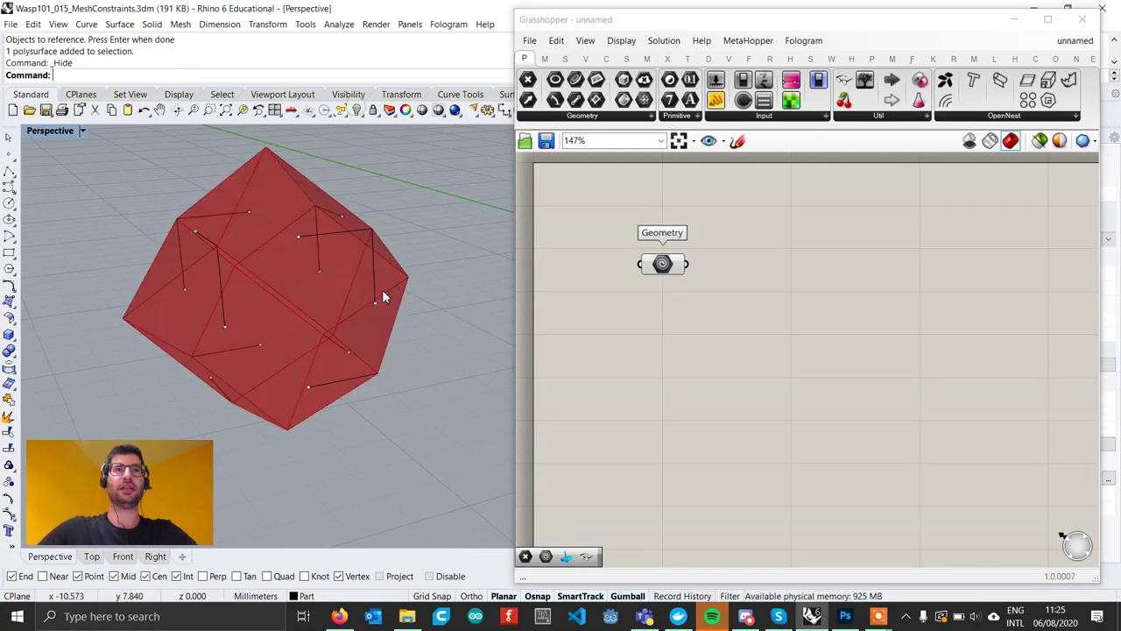
mouse_move(382, 289)
right_down()
mouse_move(383, 303)
mouse_move(393, 283)
right_up()
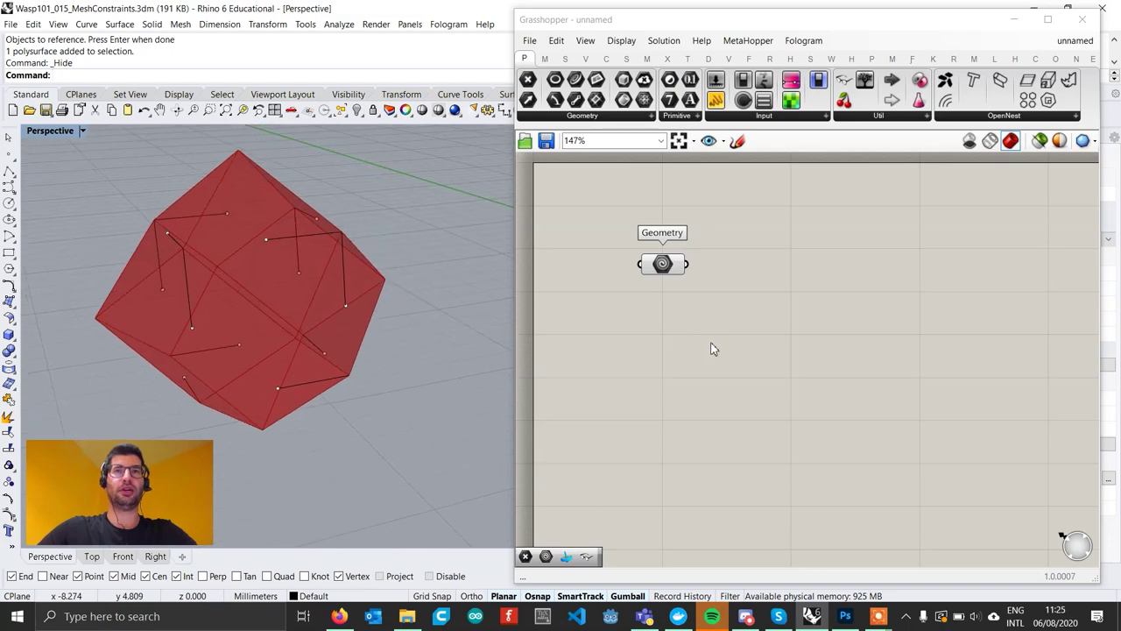
Add a Point parameter below the Geometry parameter.
click(663, 348)
double_click(663, 347)
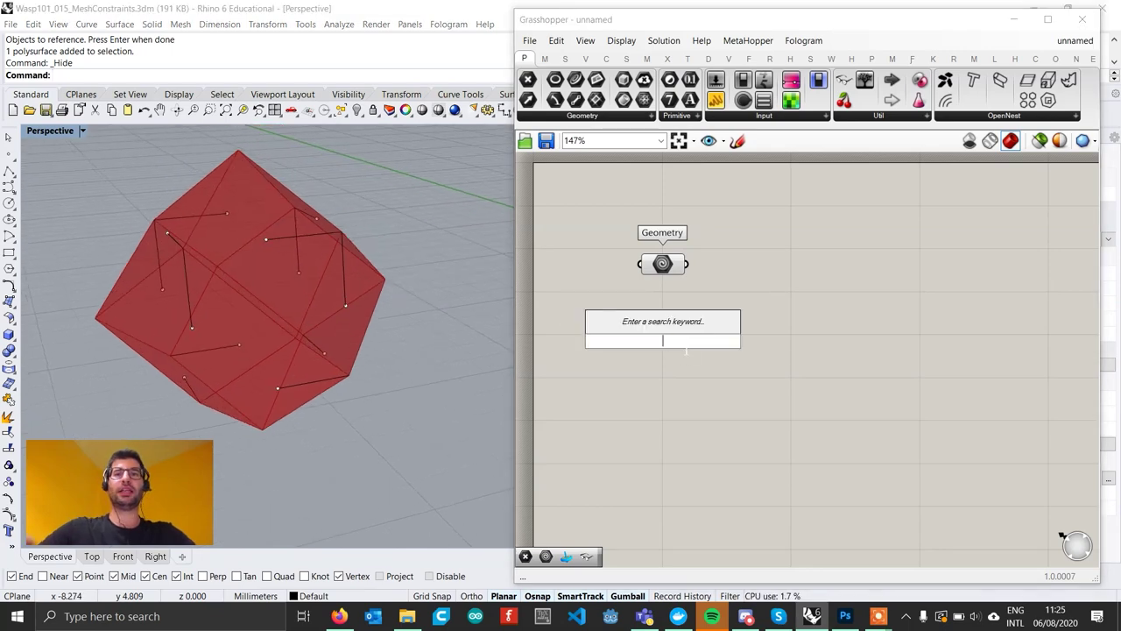
text(point)
key(Return)
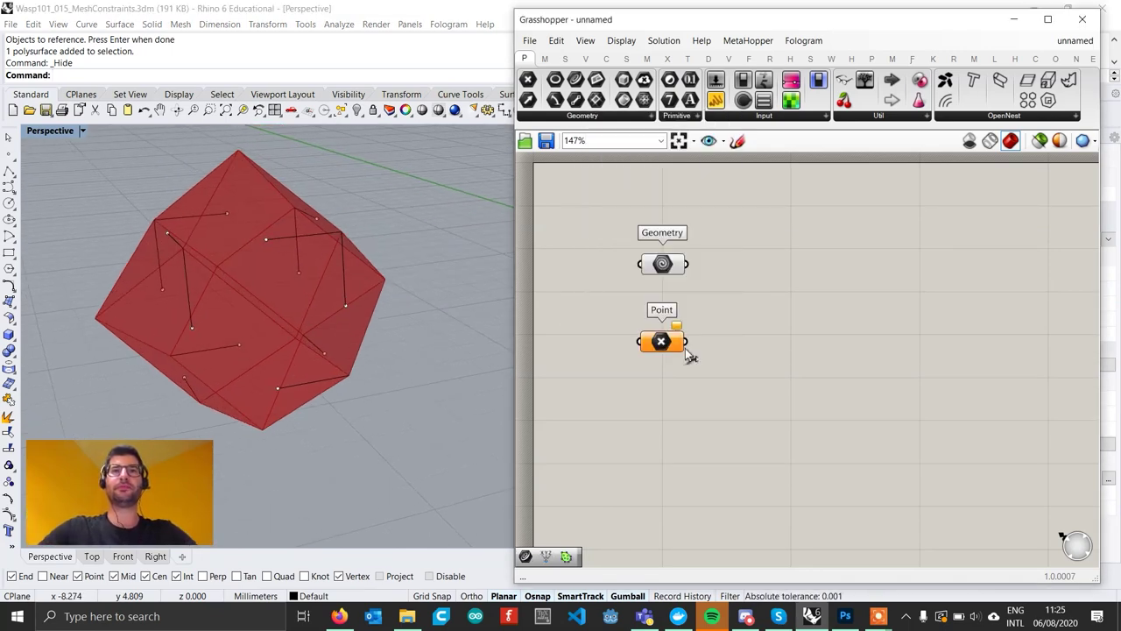
right_drag(310, 328, 296, 314)
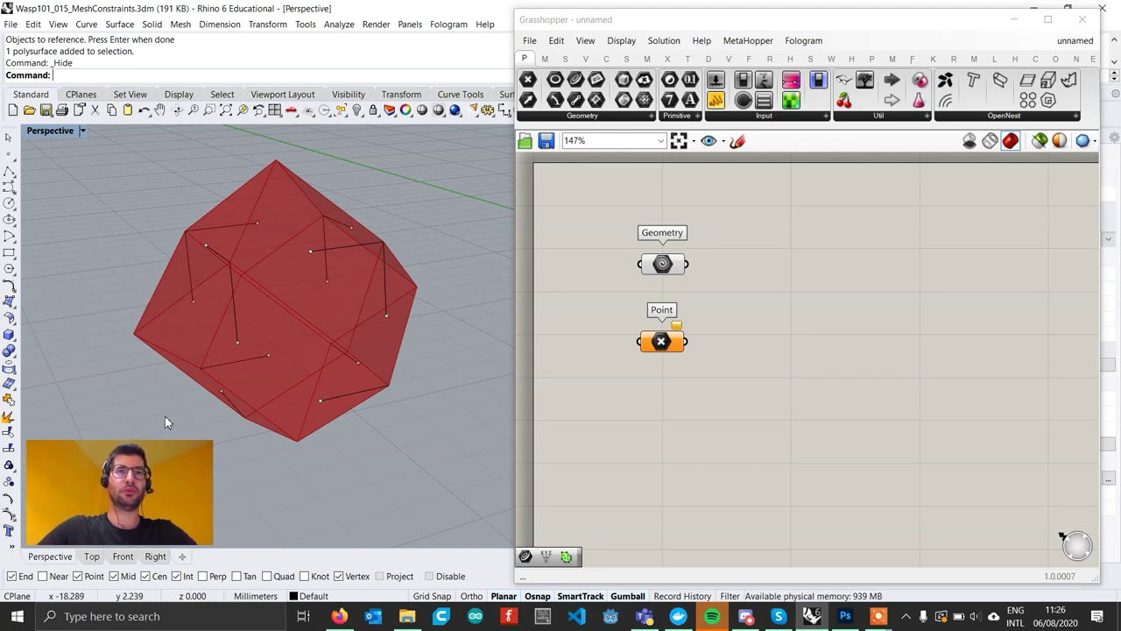
Reference all the connection points on the polyhedron's faces into the Point parameter using Set Multiple Points.
right_click(667, 344)
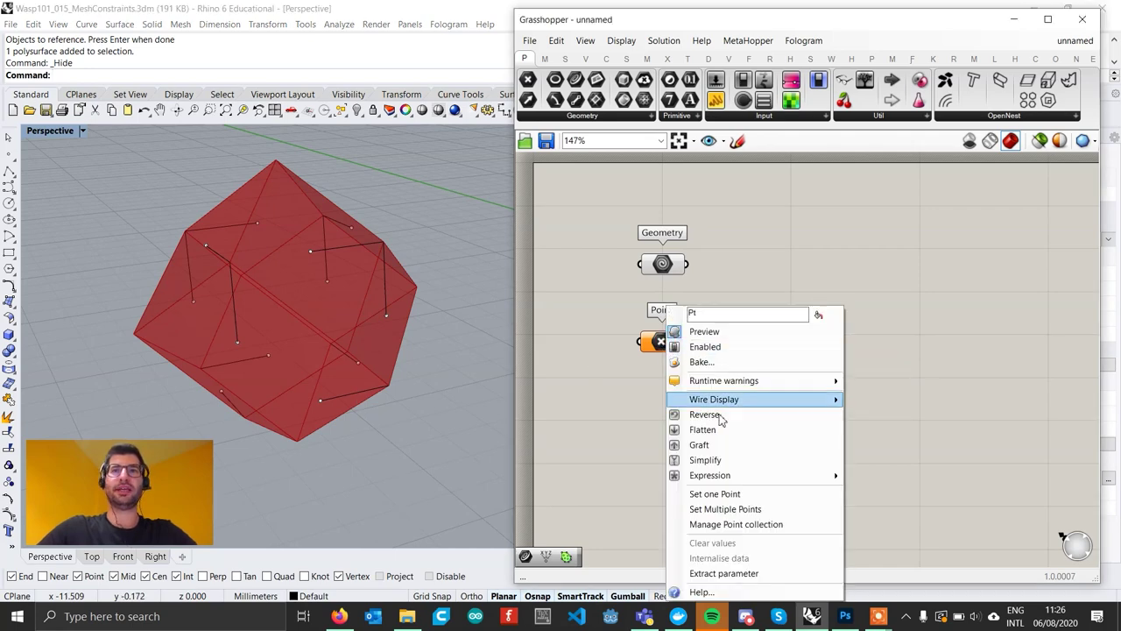
click(720, 508)
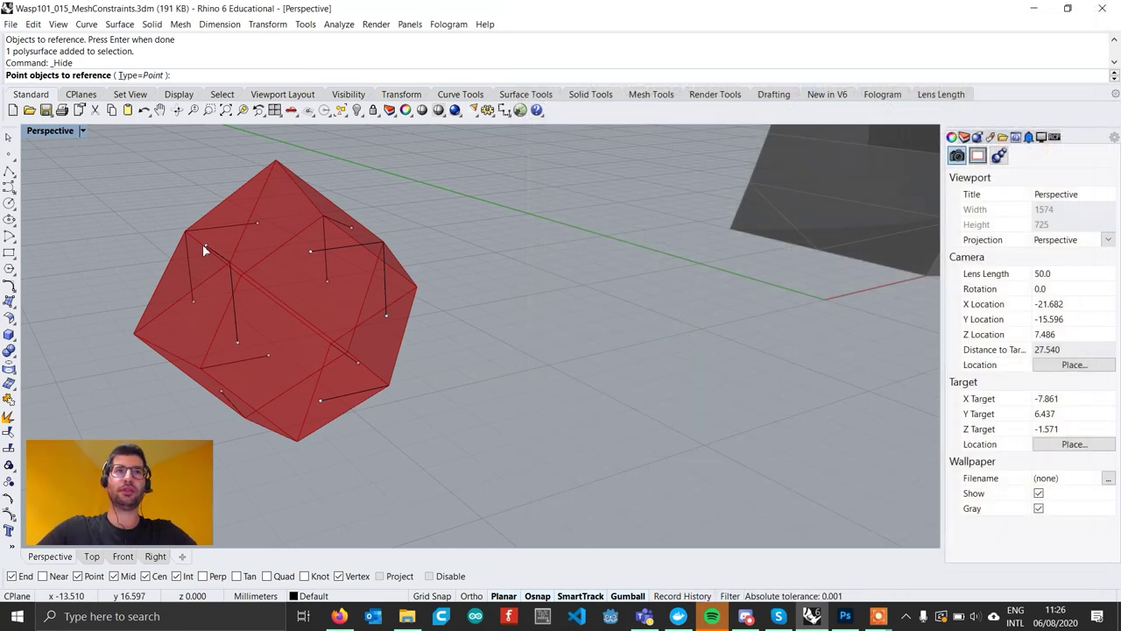
click(205, 243)
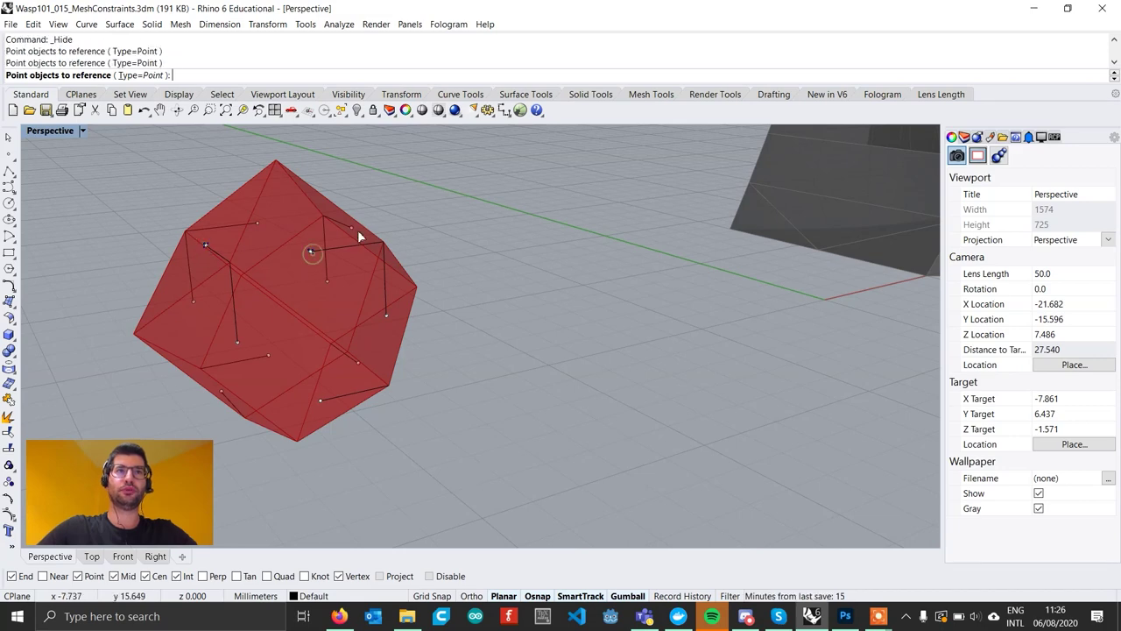
click(311, 252)
click(257, 224)
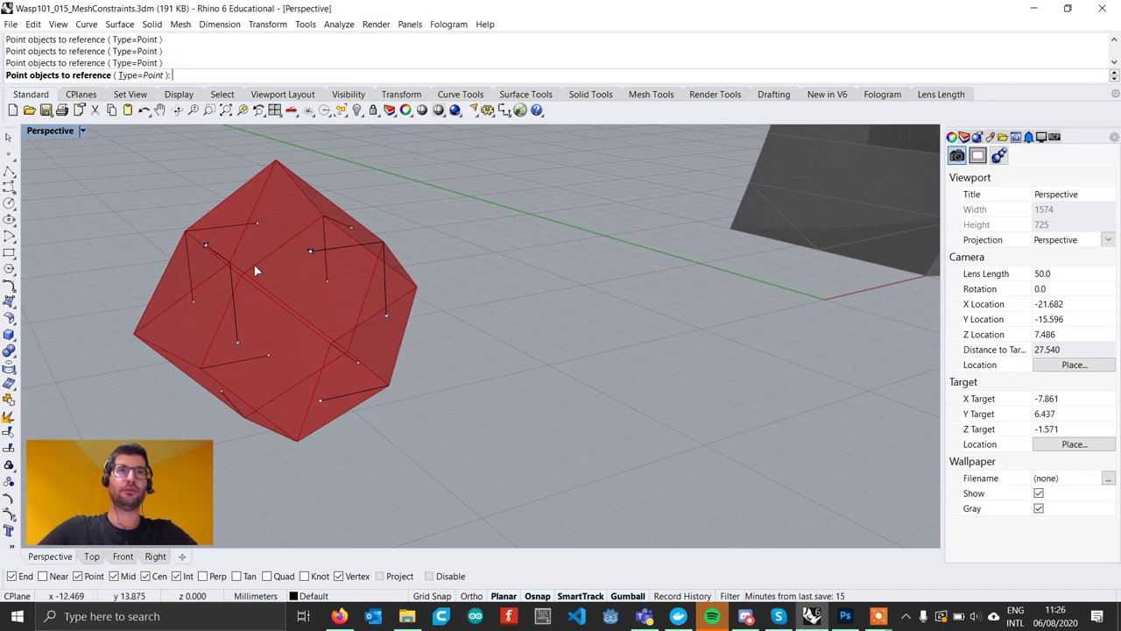
right_drag(265, 362, 243, 381)
click(246, 382)
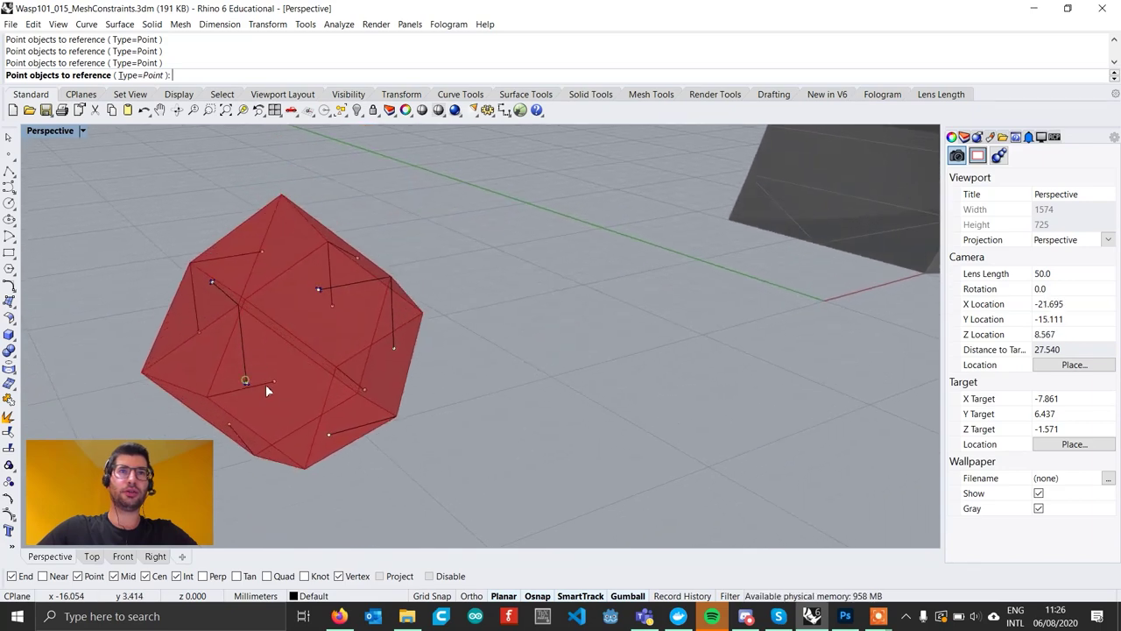
click(395, 348)
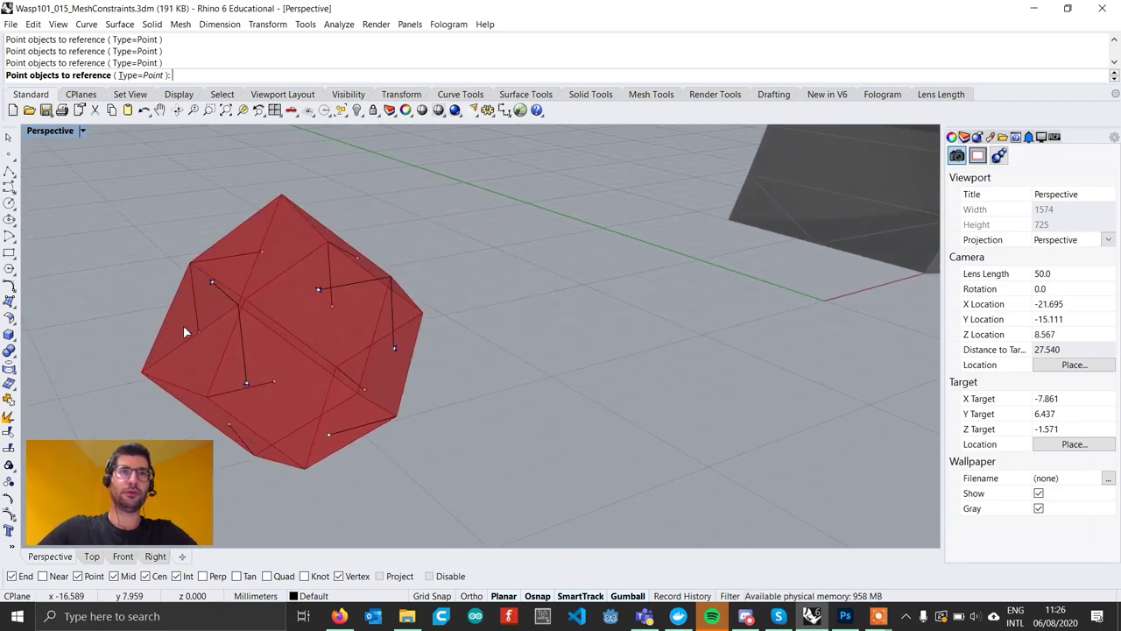
right_drag(282, 368, 289, 343)
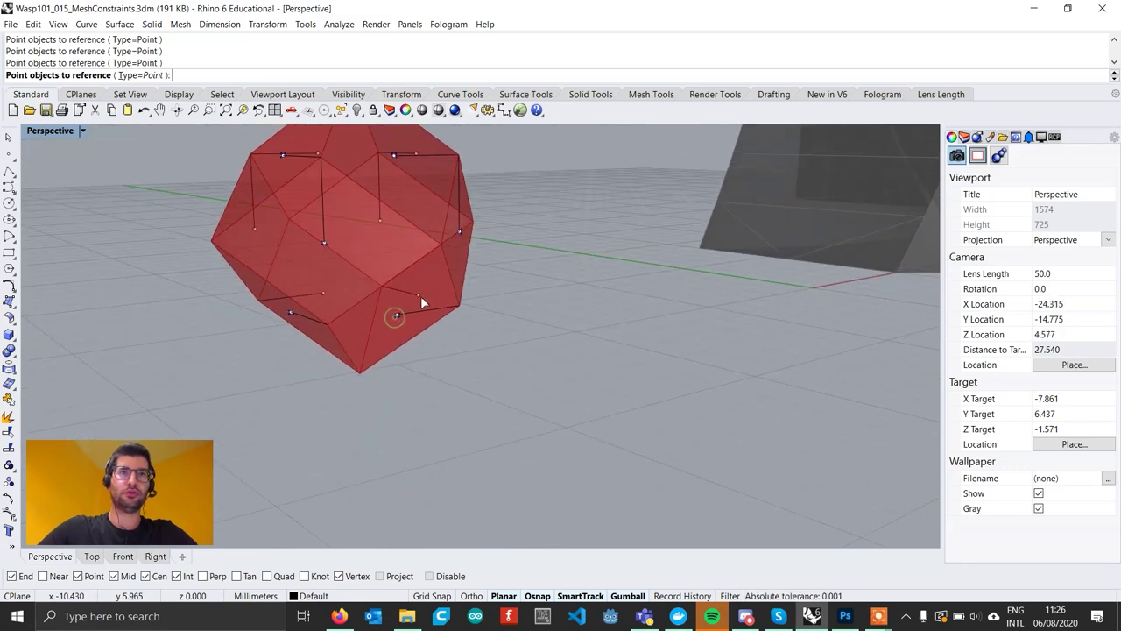
right_click(362, 306)
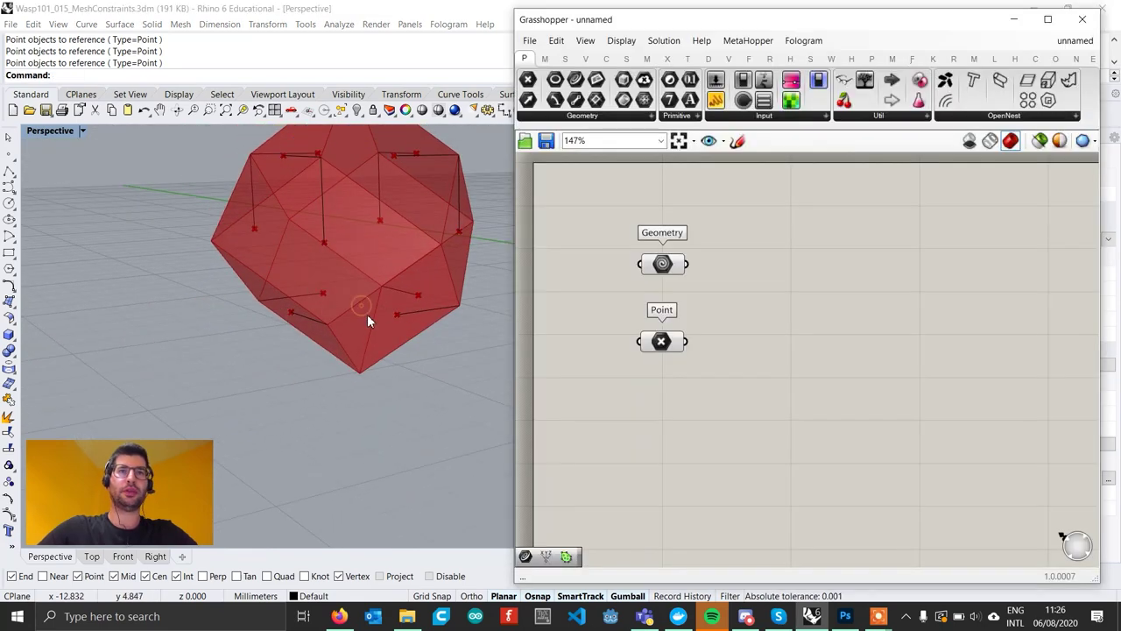
scroll(367, 315, down, 6)
right_drag(367, 315, 360, 325)
scroll(365, 323, up, 5)
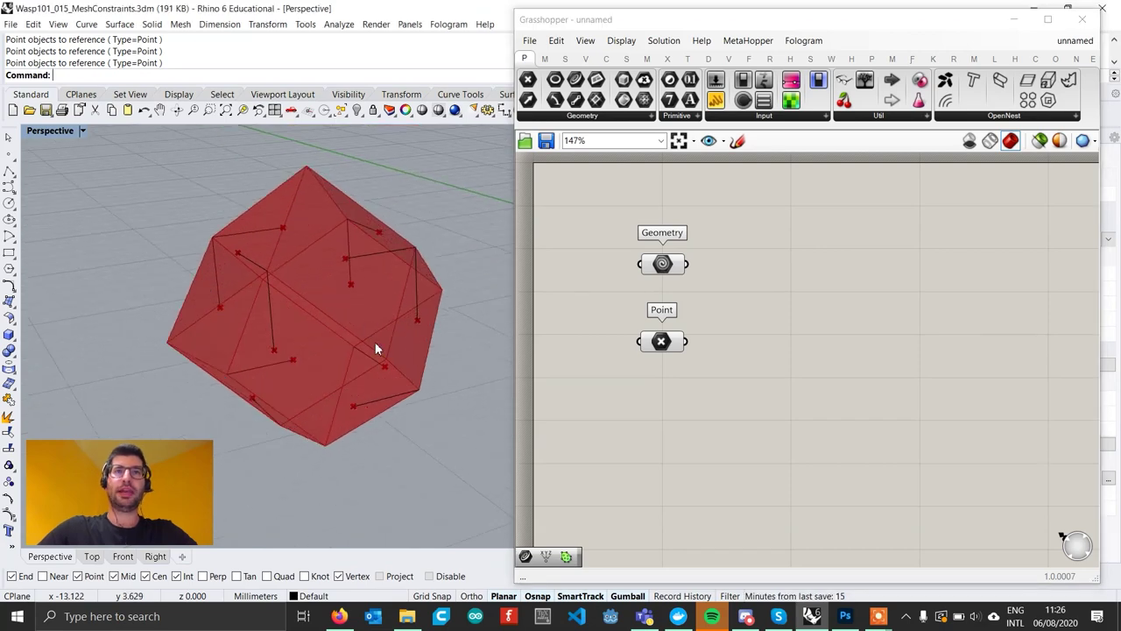
Add a Point List component and connect the Point parameter to its P input.
double_click(726, 382)
text(point)
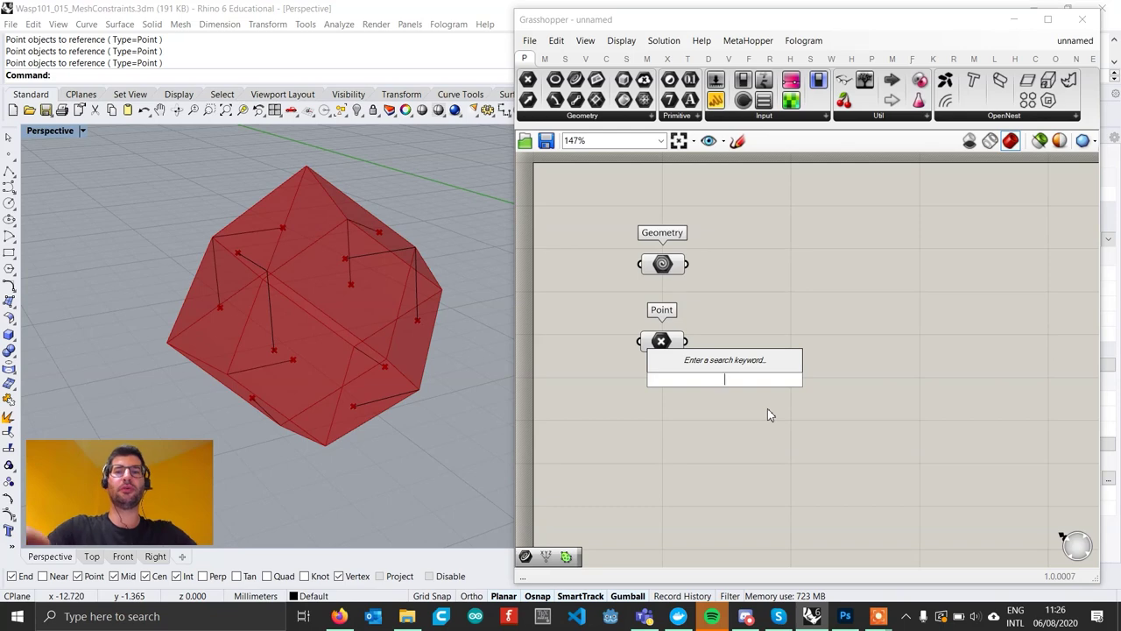
key(Up)
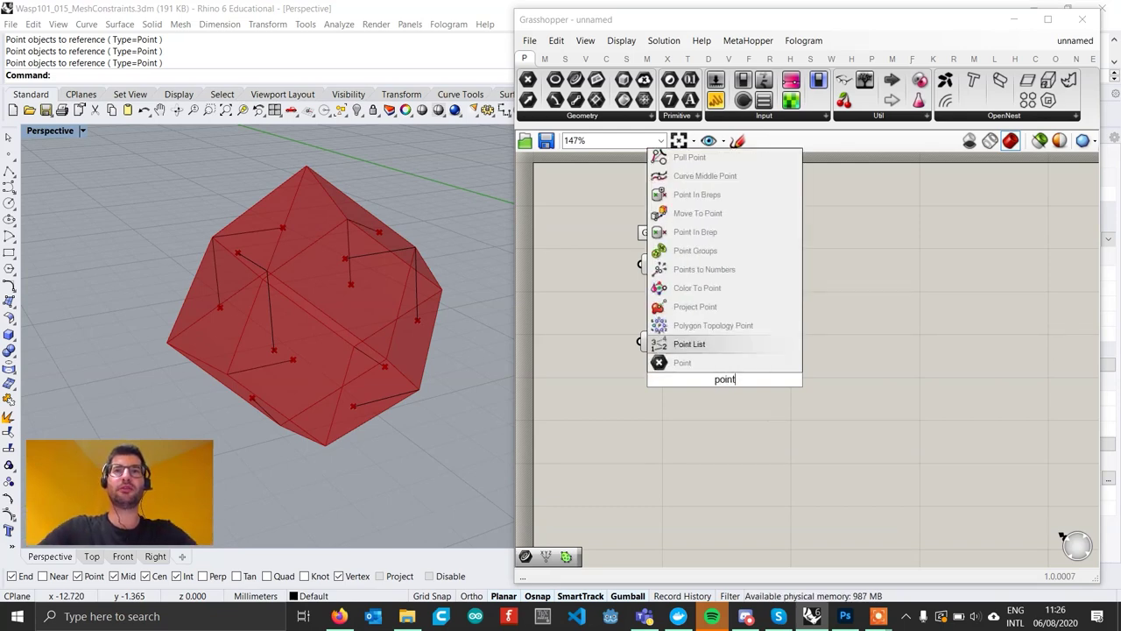
key(Return)
drag(688, 341, 689, 384)
Add a number slider with value 1 and connect it to the Point List's S input.
click(604, 401)
double_click(603, 400)
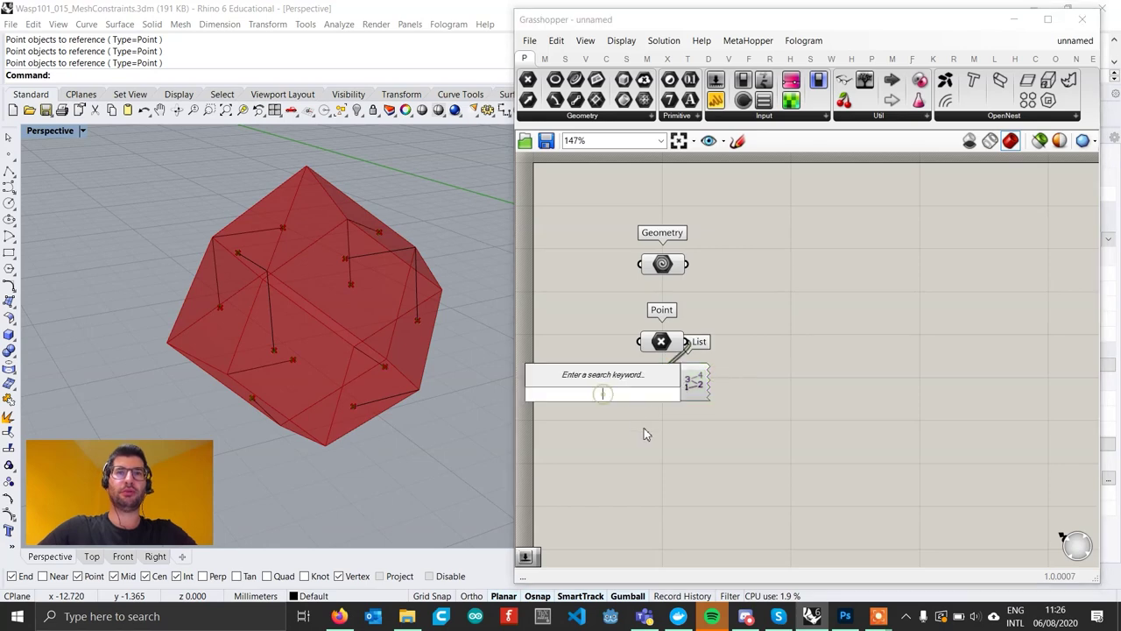
text(1)
key(Return)
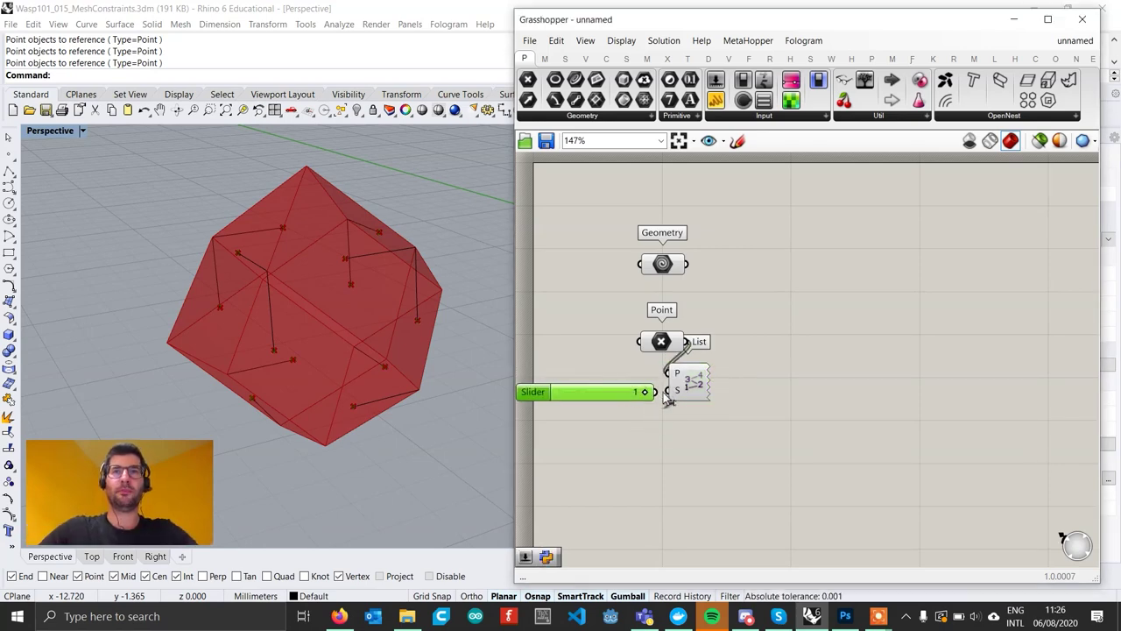
drag(655, 391, 610, 392)
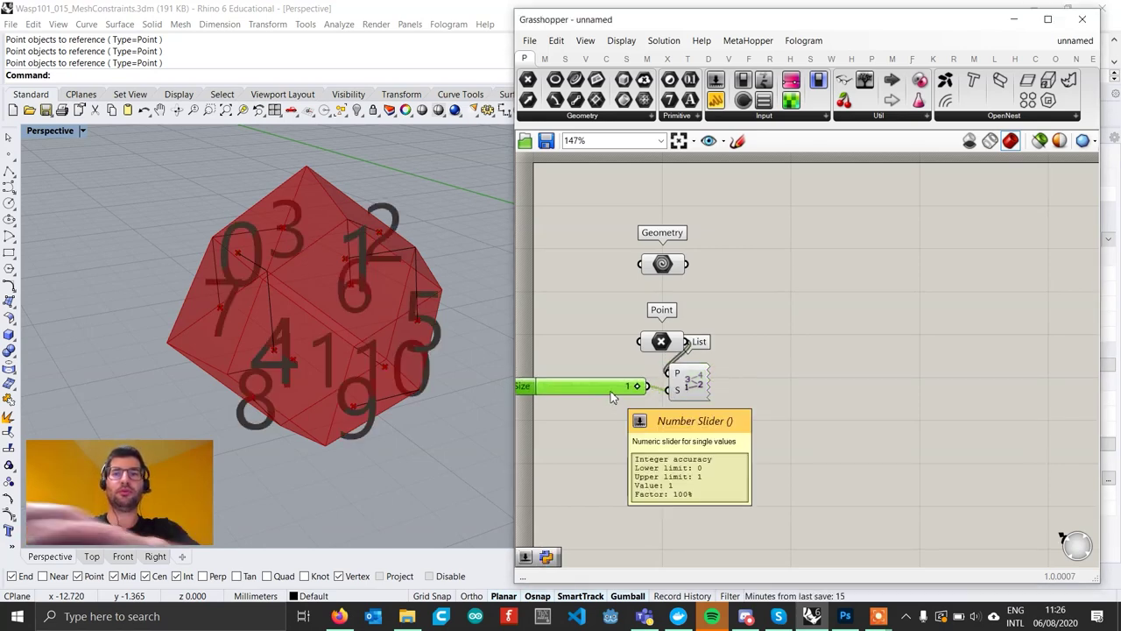
Replace the slider feeding the Point List's S input with a new number slider set to 0.5.
key(Delete)
double_click(605, 388)
text(0.5)
key(Return)
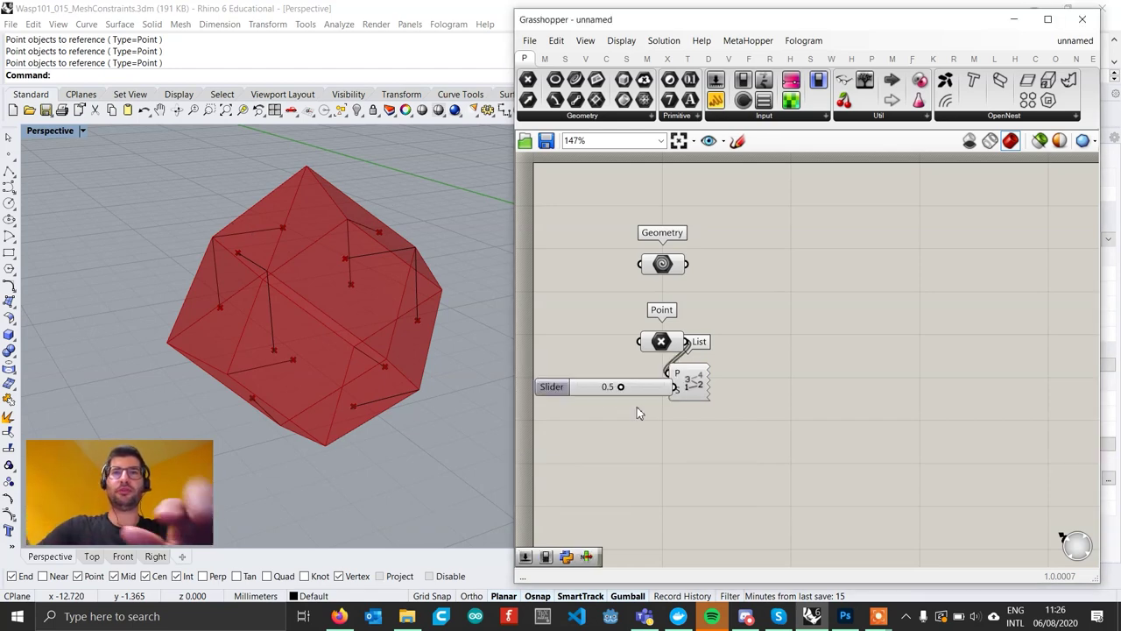
mouse_move(643, 383)
mouse_down()
mouse_move(638, 392)
mouse_move(670, 391)
mouse_move(624, 393)
mouse_up()
right_drag(363, 359, 406, 344)
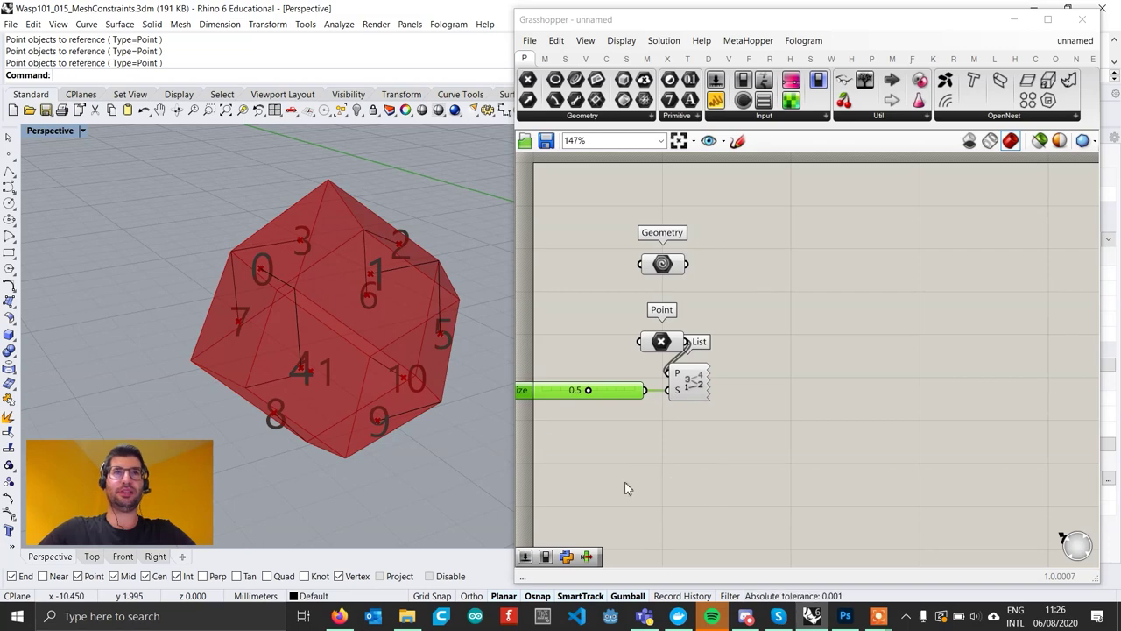
Add a Curve parameter below the Point List component, aligned under the Point parameter.
double_click(657, 483)
text(curve)
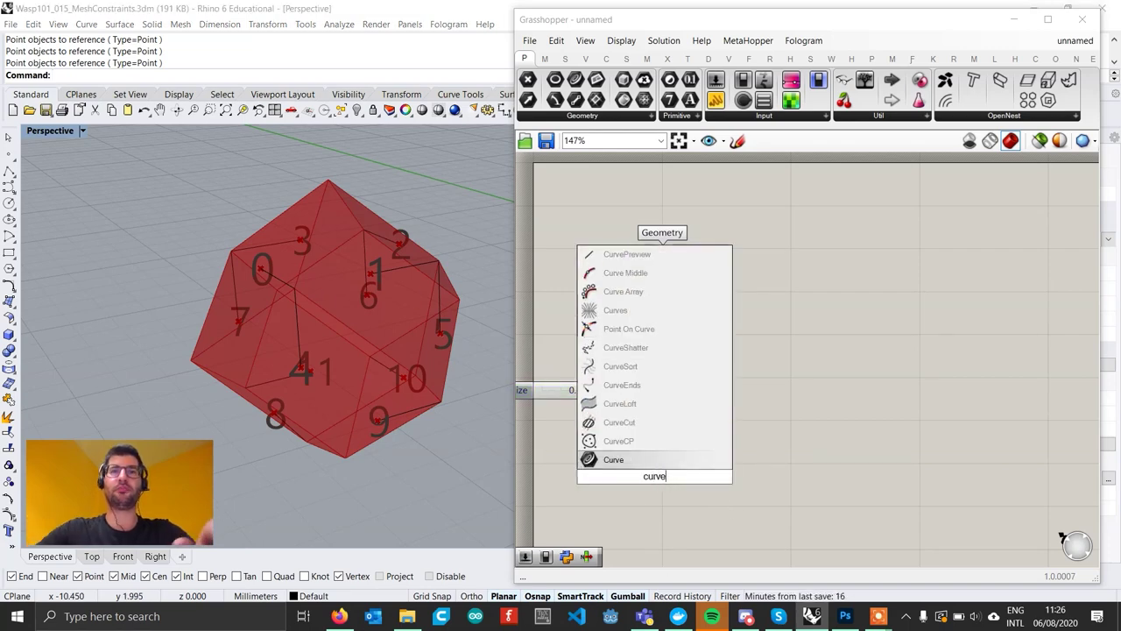
key(Return)
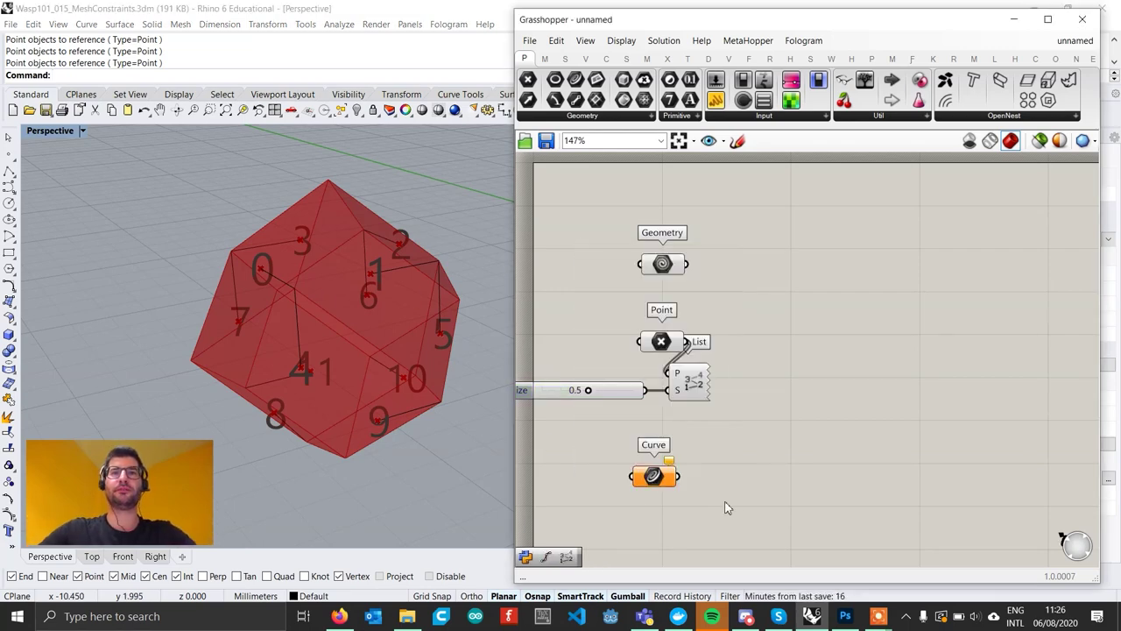
click(672, 470)
Reference all twelve direction lines on the polyhedron into the Curve parameter with Set Multiple Curves, following the numbered point order from 0 to 11.
right_click(673, 471)
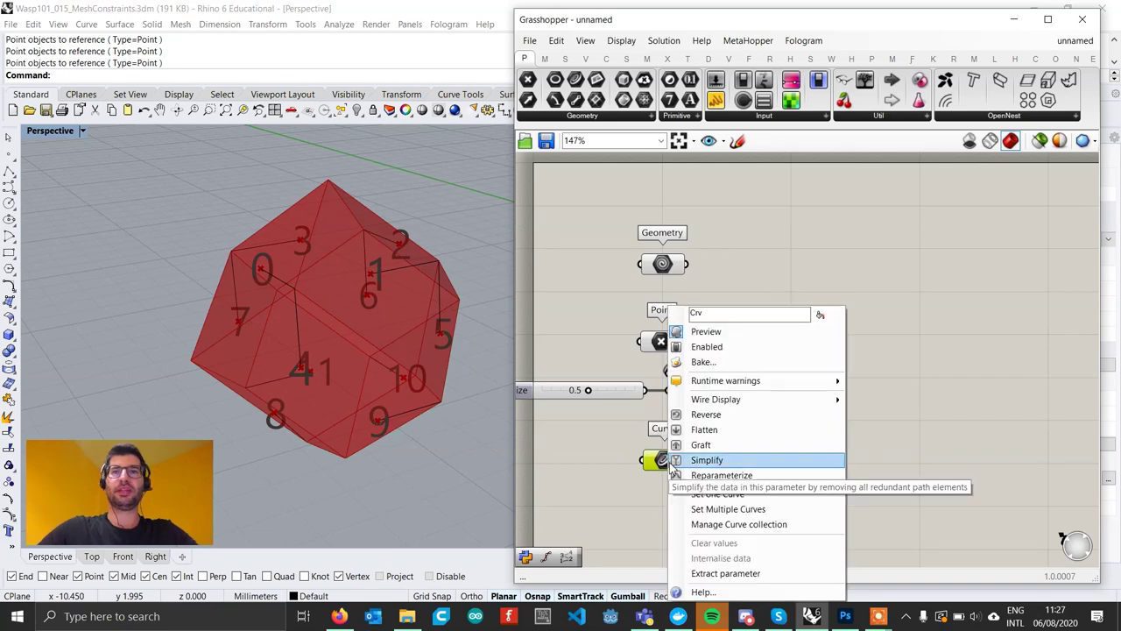
click(728, 509)
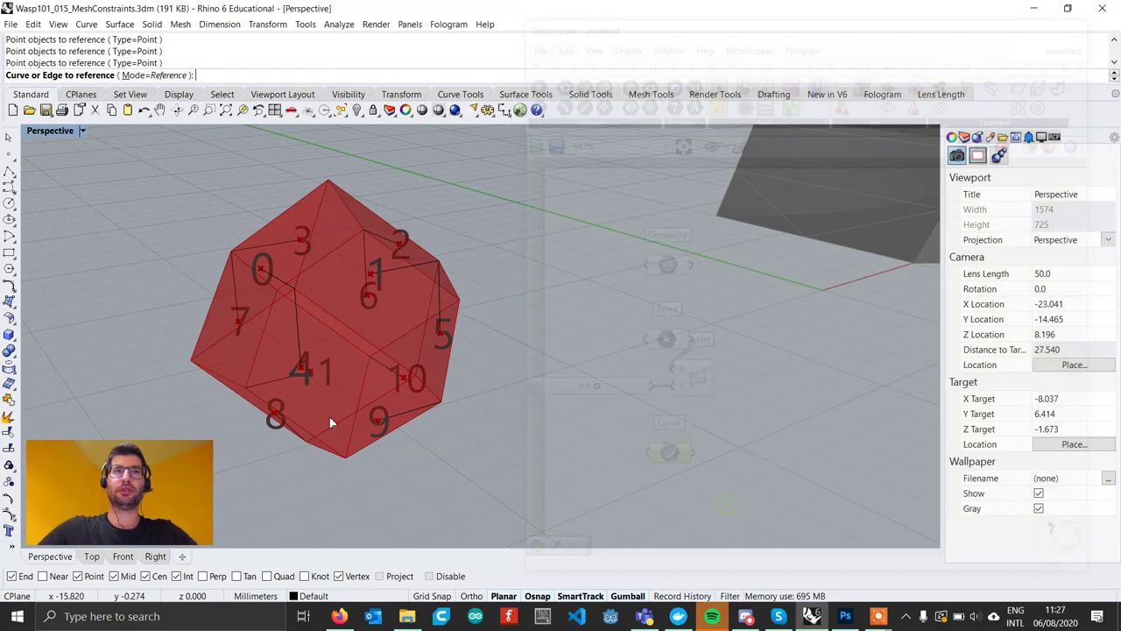
click(274, 282)
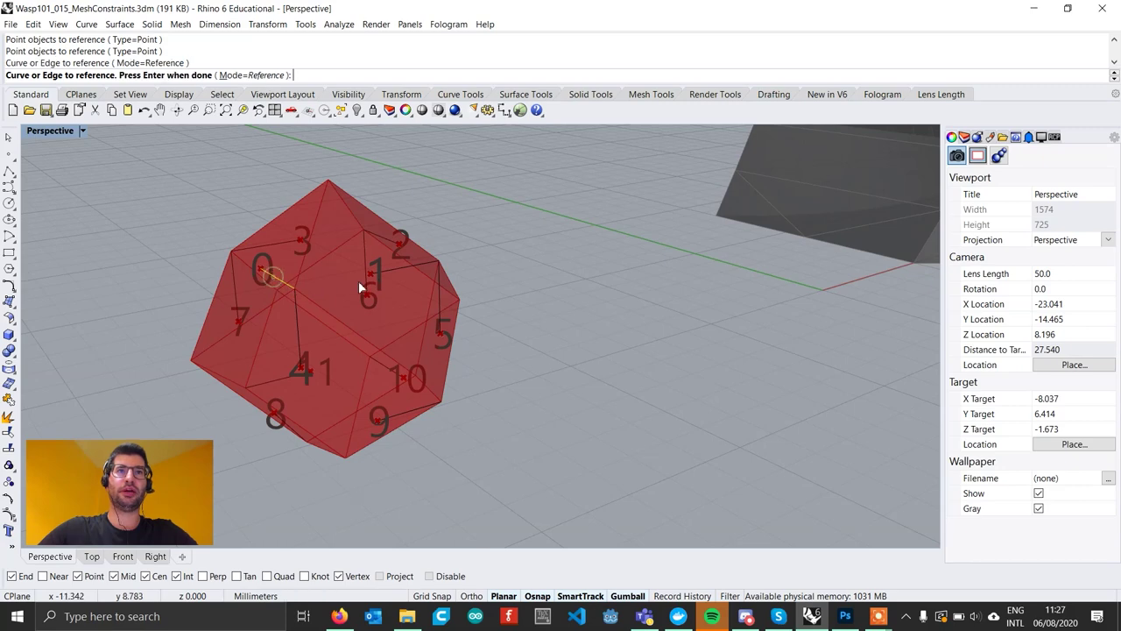
click(401, 269)
click(386, 241)
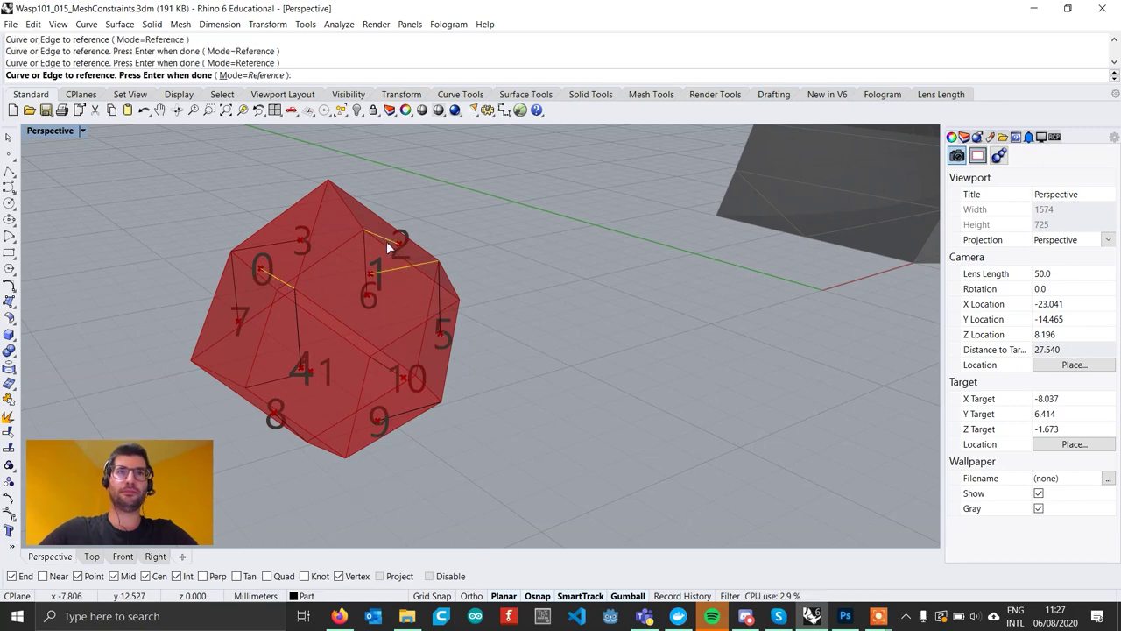
click(278, 245)
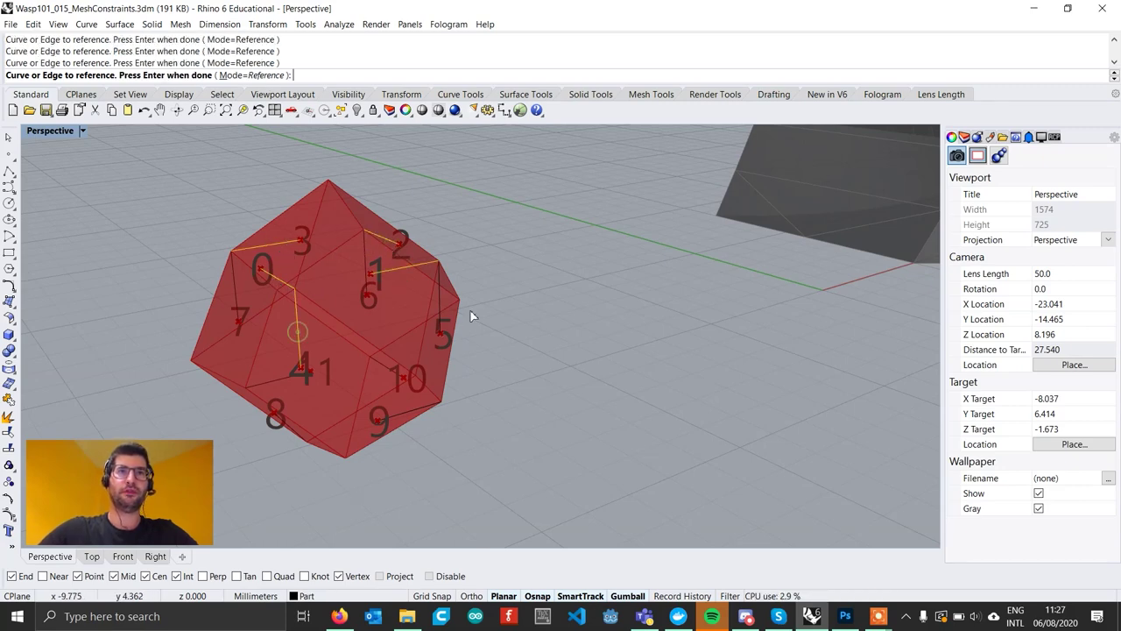
click(441, 299)
click(363, 255)
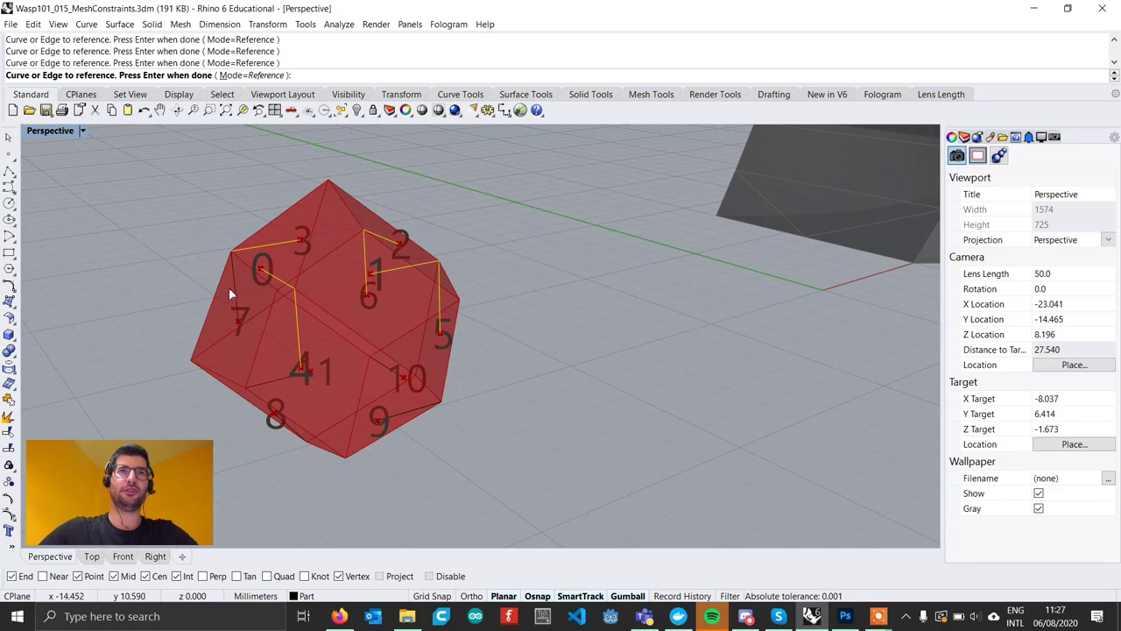
click(231, 289)
right_drag(296, 441, 331, 316)
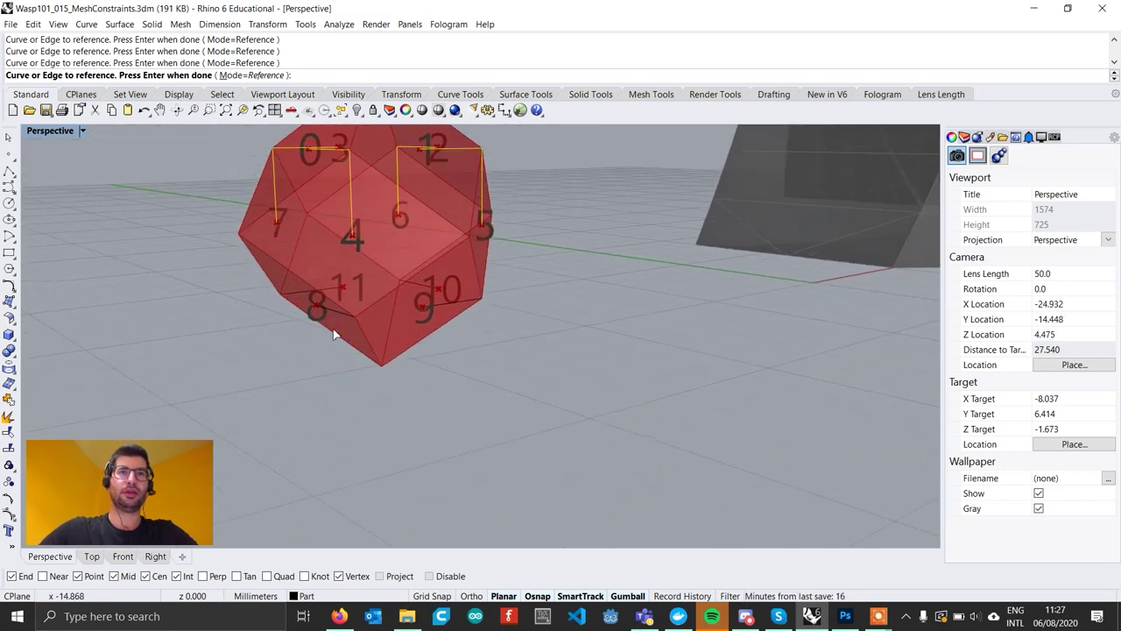
click(455, 303)
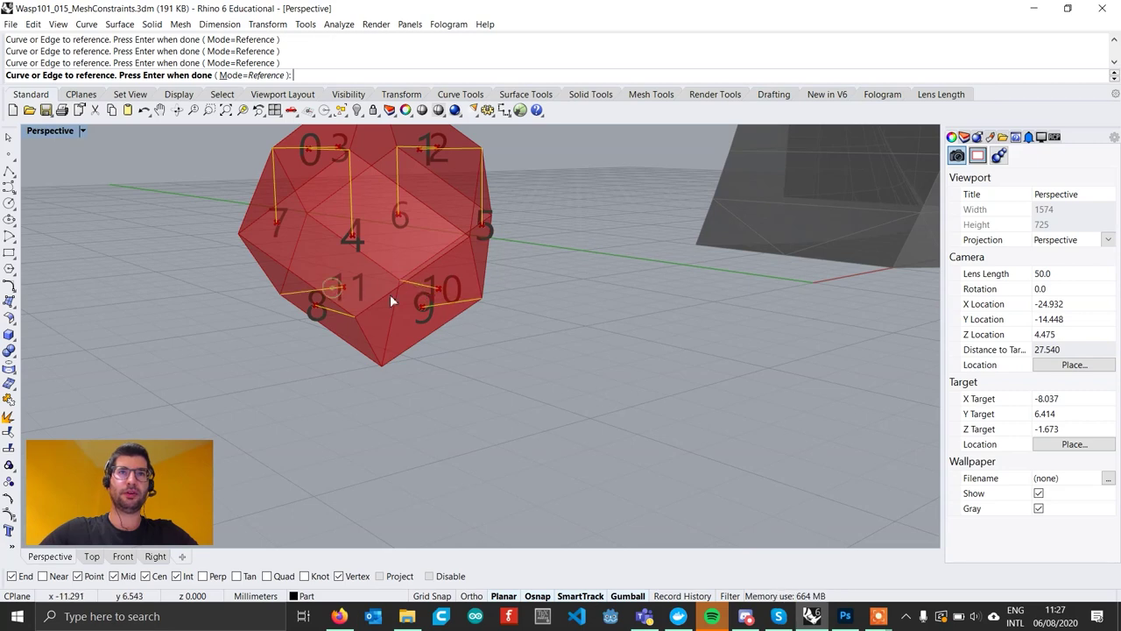
key(Return)
Widen the Grasshopper window and reframe the polyhedron in the Rhino viewport beside it.
scroll(396, 291, down, 3)
right_drag(405, 284, 453, 413)
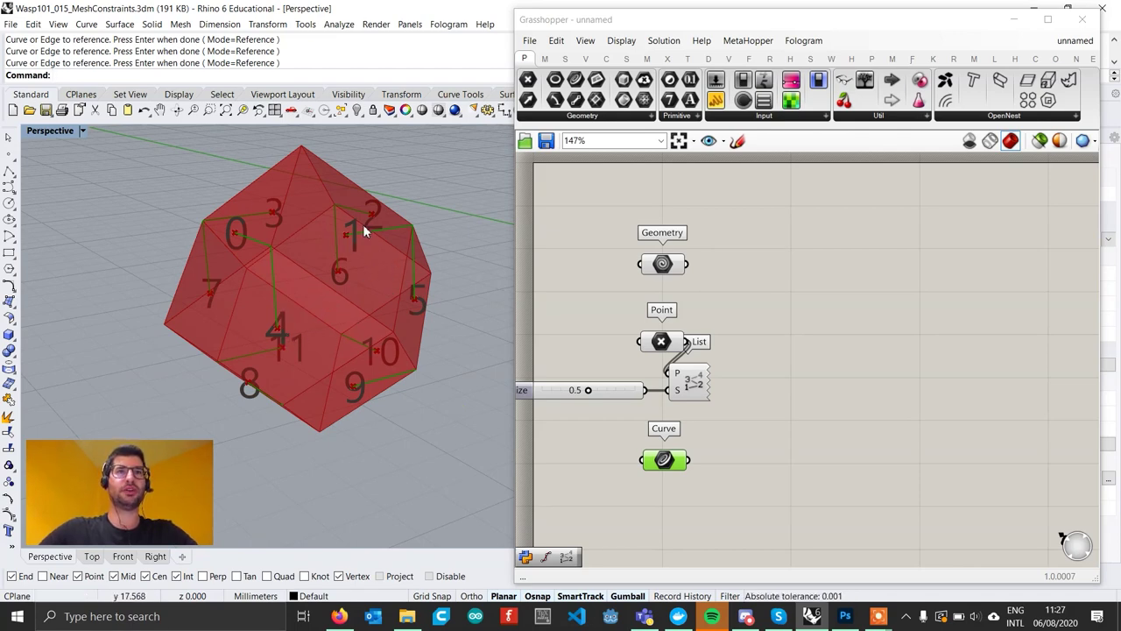
scroll(406, 316, down, 2)
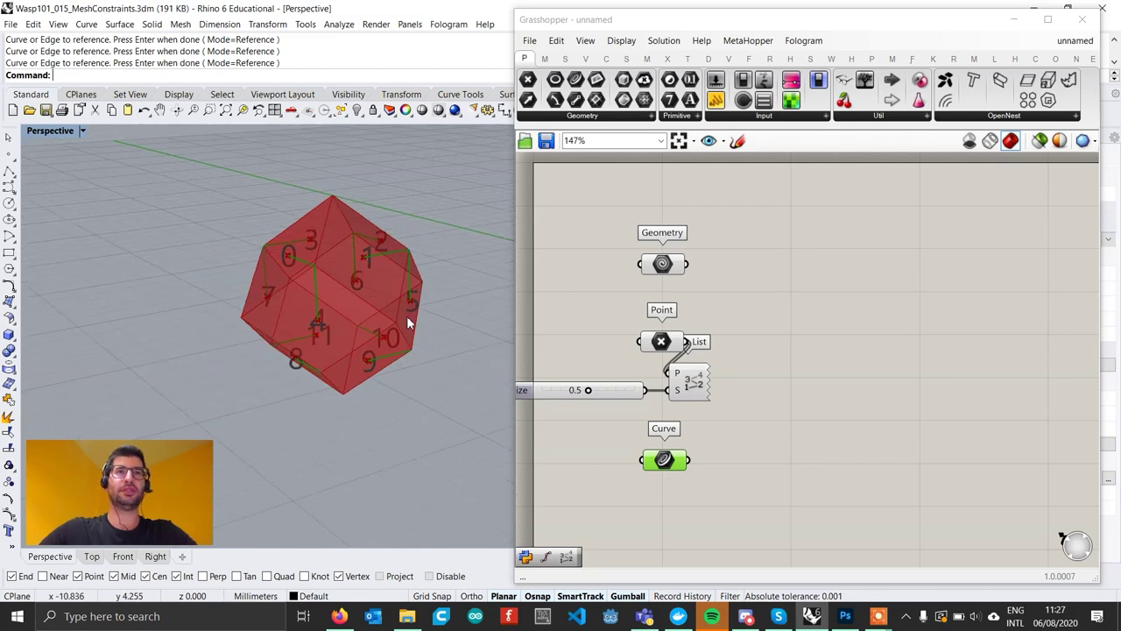
right_drag(421, 320, 393, 342)
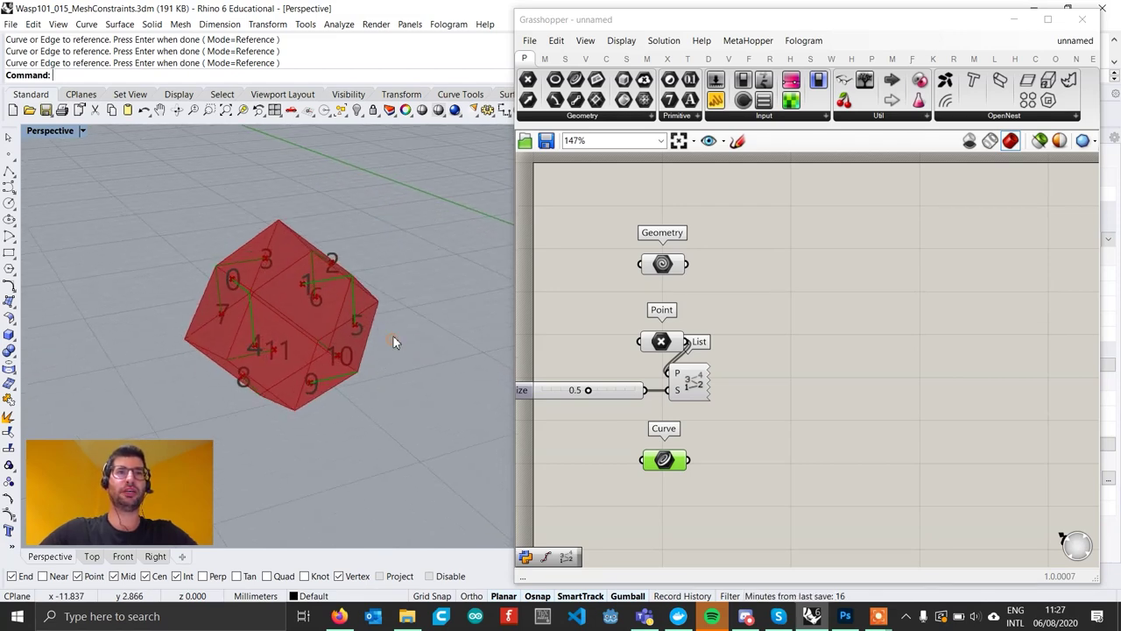
right_drag(809, 393, 723, 383)
drag(517, 290, 457, 291)
right_drag(258, 327, 220, 345)
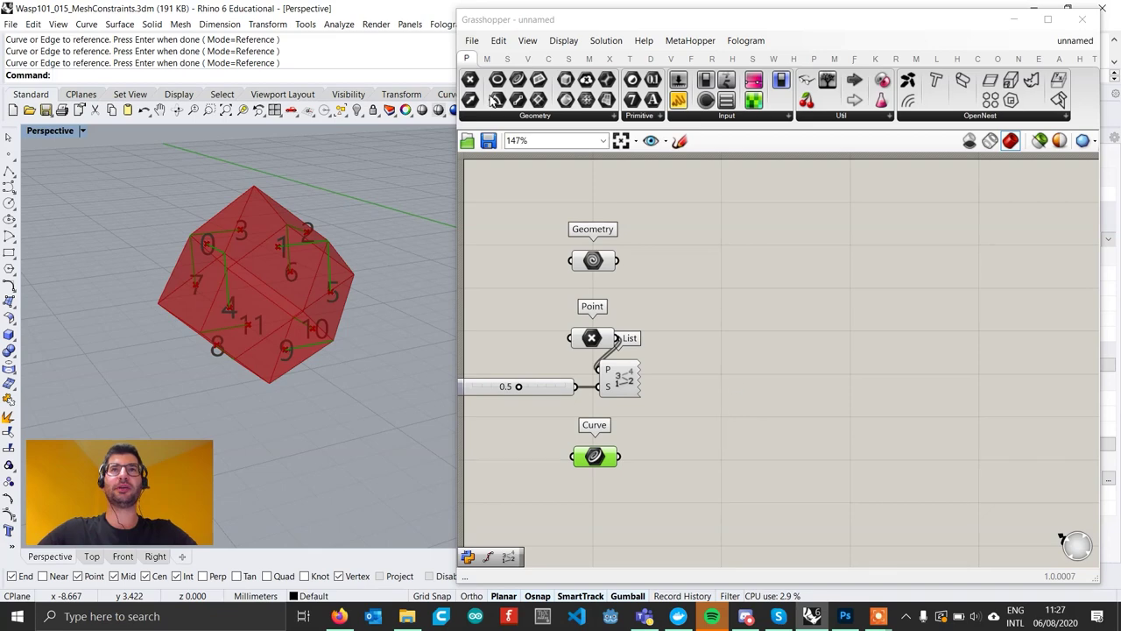
Find the Wasp components and place a Wasp_Connection From Direction component beside the input parameters.
click(774, 59)
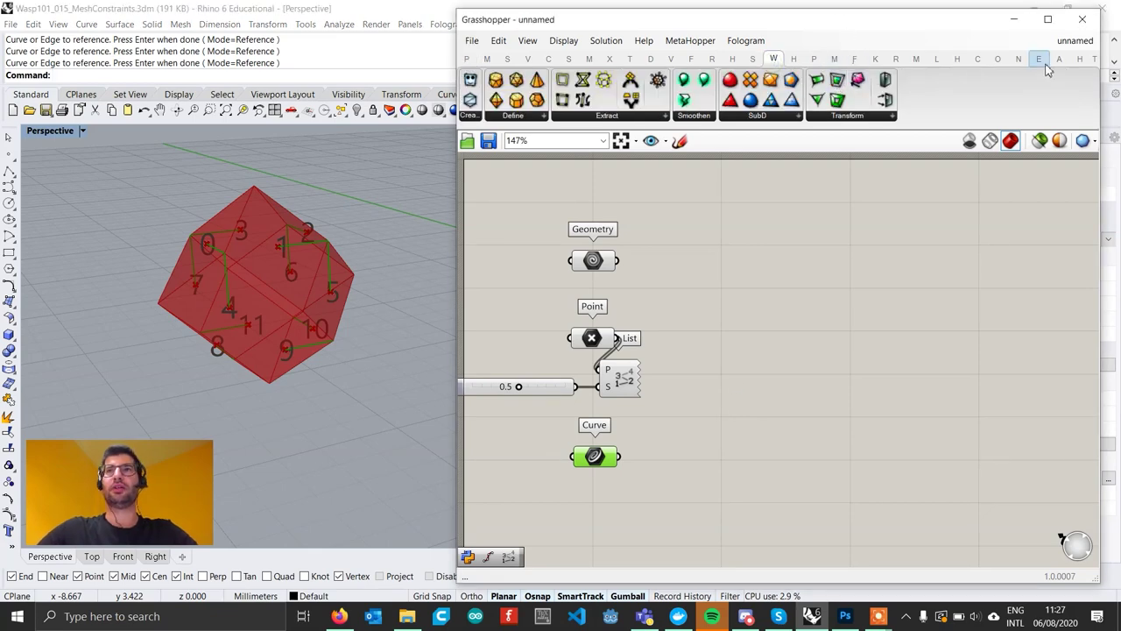
click(1049, 19)
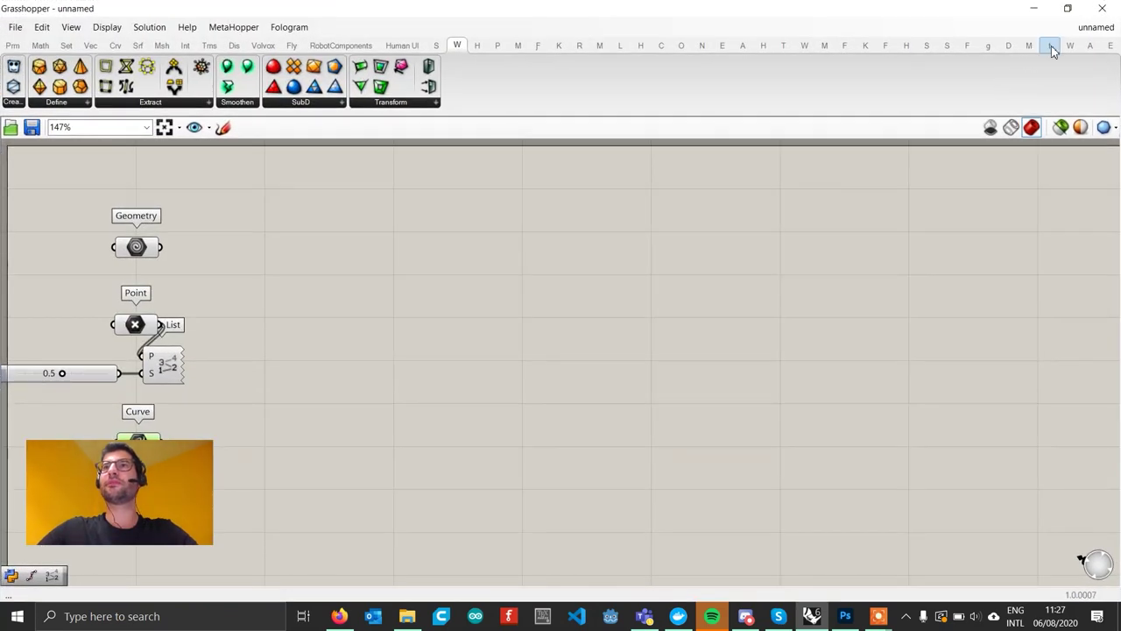
click(1071, 46)
click(802, 47)
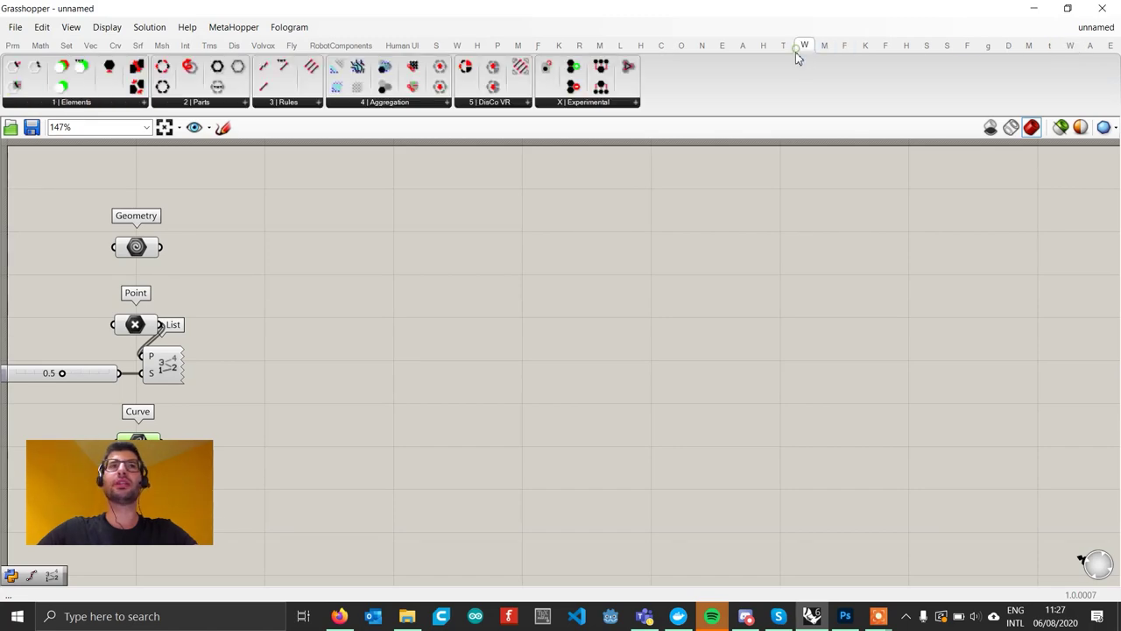
click(1069, 8)
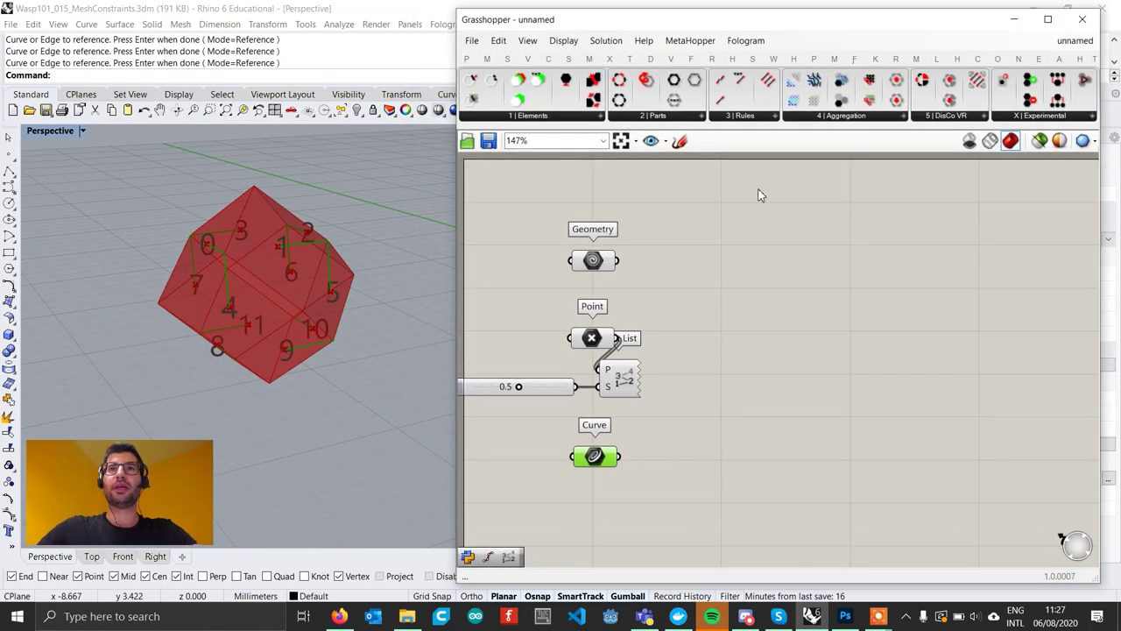
click(507, 117)
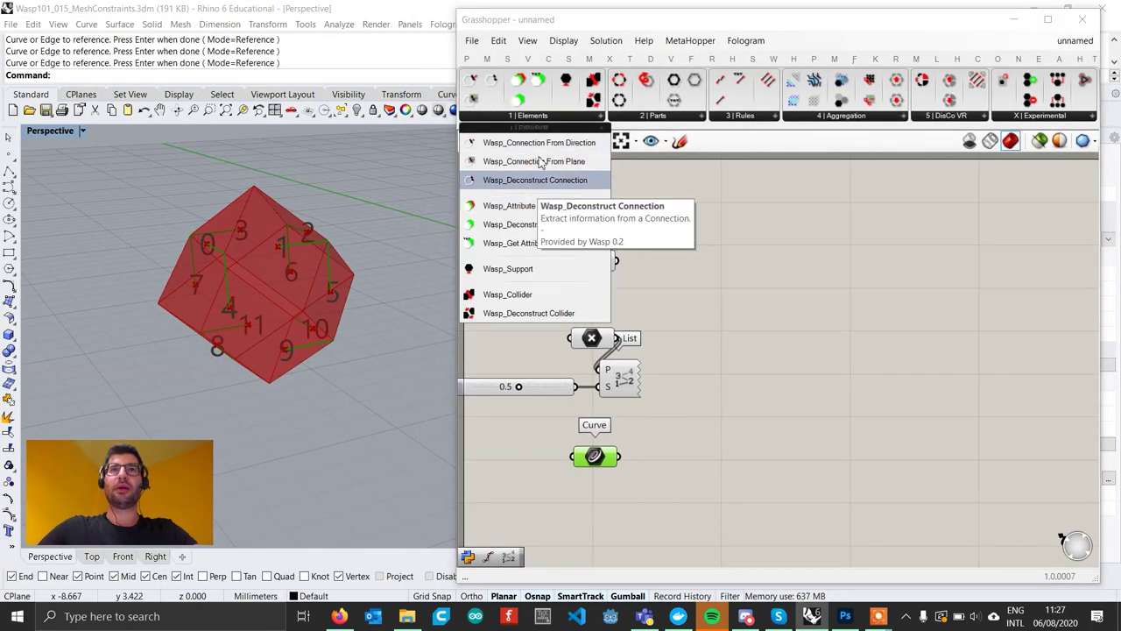
click(517, 143)
click(778, 393)
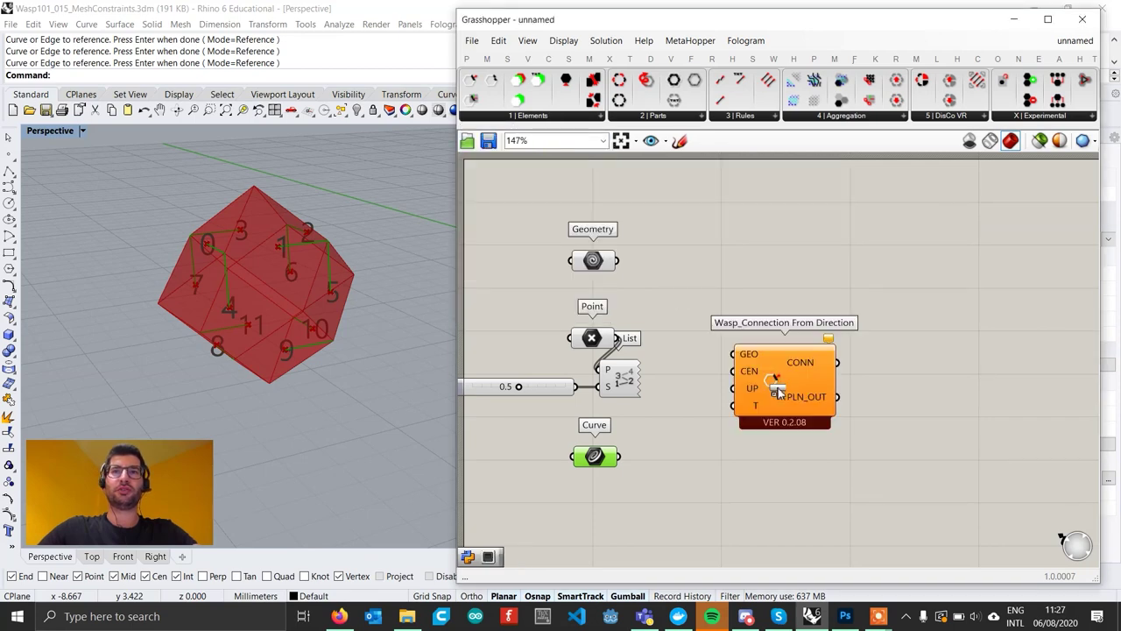
Connect Geometry to GEO, Point to CEN and Curve to UP on Wasp_Connection From Direction, and inspect the connection planes.
drag(616, 260, 732, 354)
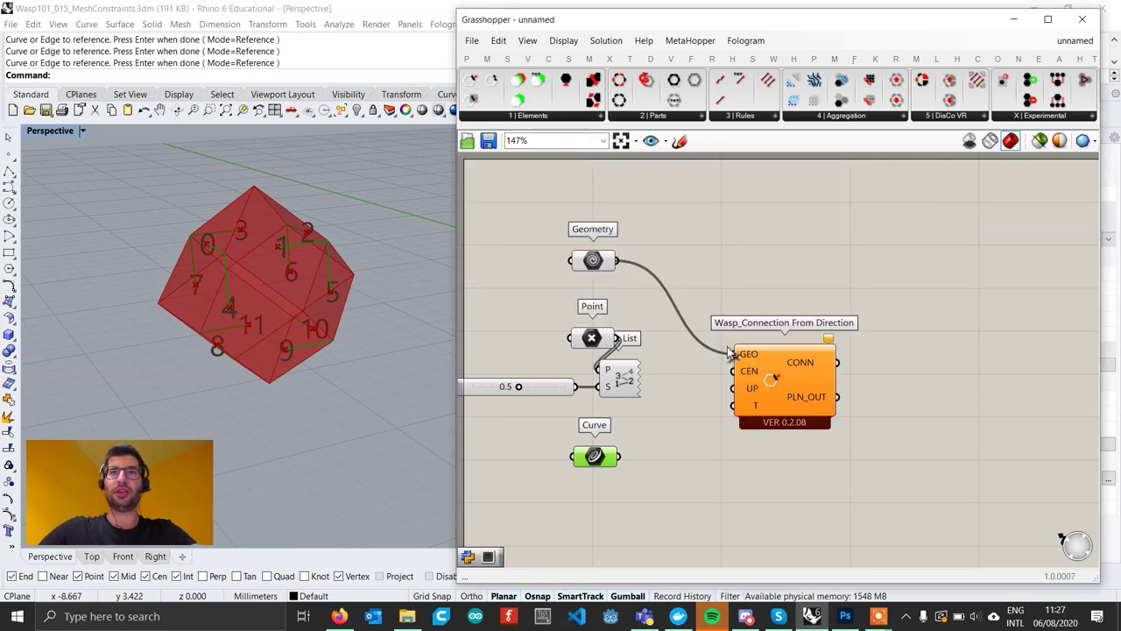
drag(618, 338, 729, 379)
drag(618, 456, 733, 388)
drag(806, 402, 779, 391)
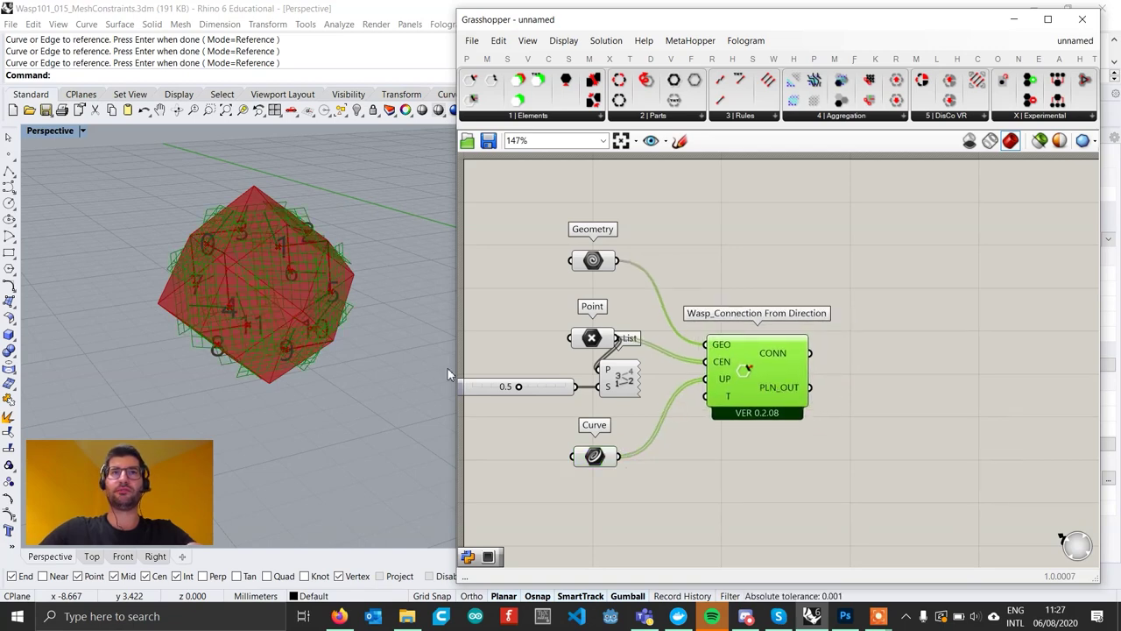
right_drag(446, 367, 363, 371)
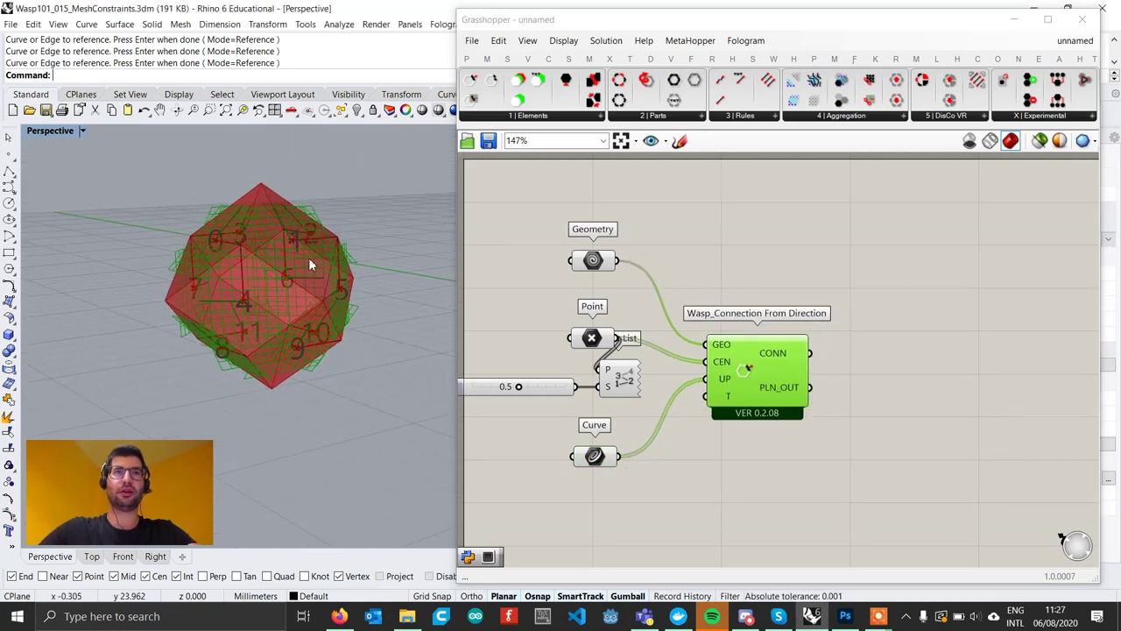
right_drag(310, 258, 273, 308)
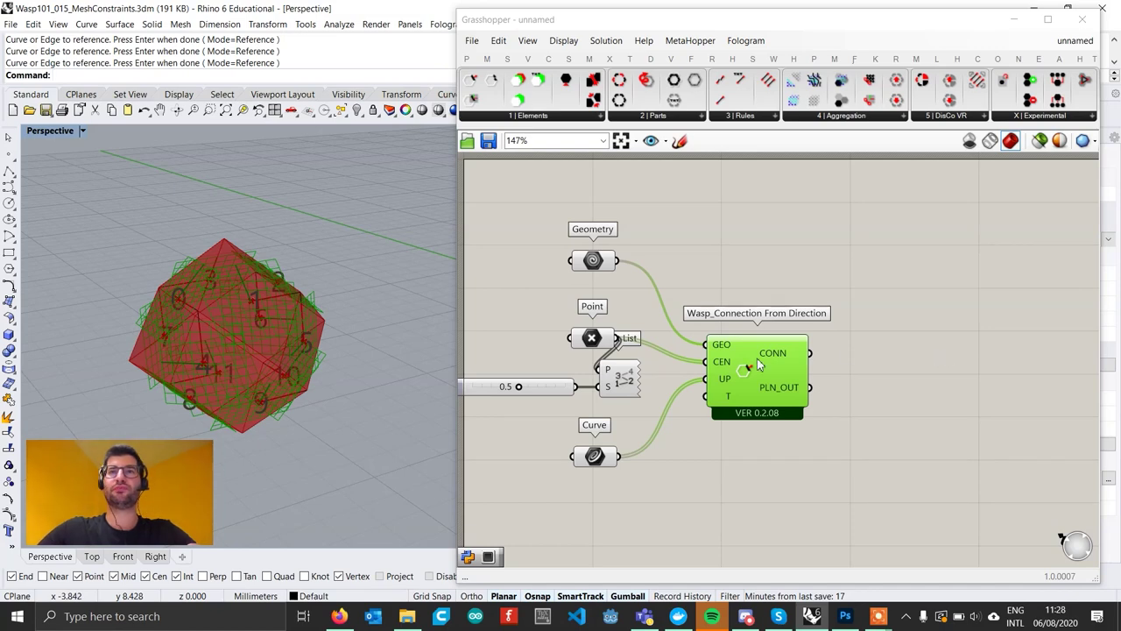
drag(759, 365, 774, 360)
Add a Wasp_Basic Part component after the connection component and check its COLL input description.
click(673, 119)
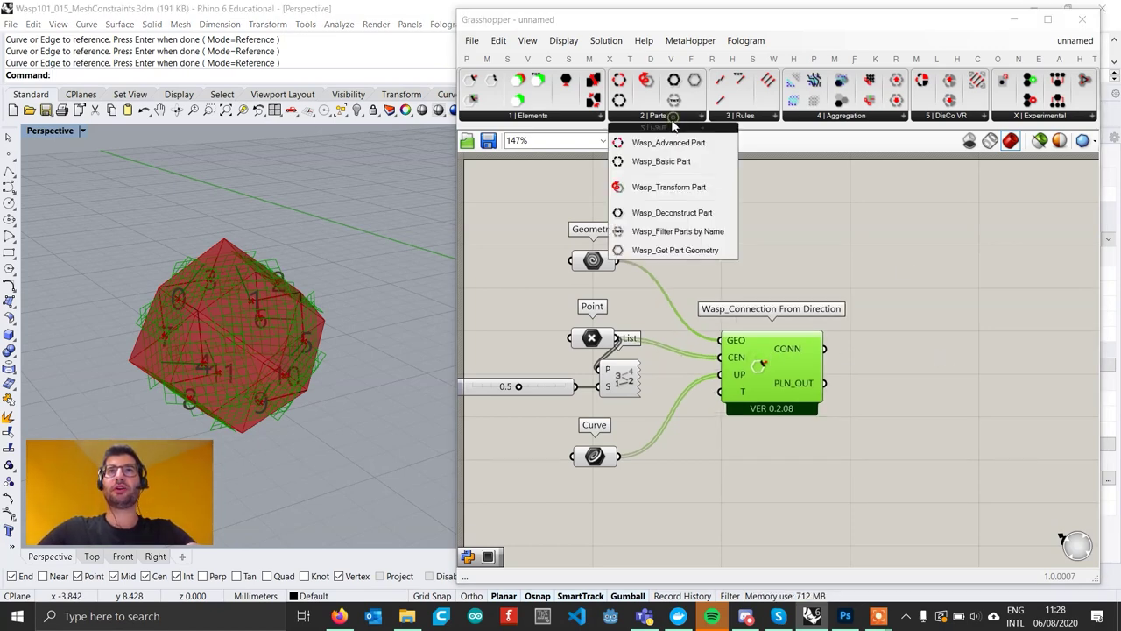
click(675, 175)
click(981, 290)
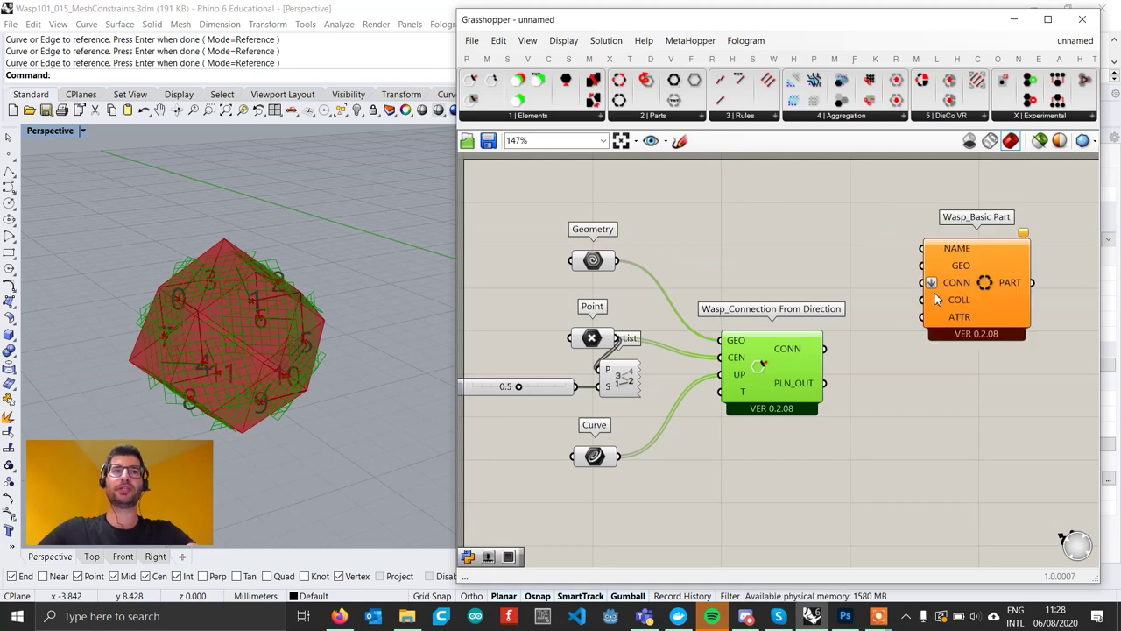
mouse_move(938, 300)
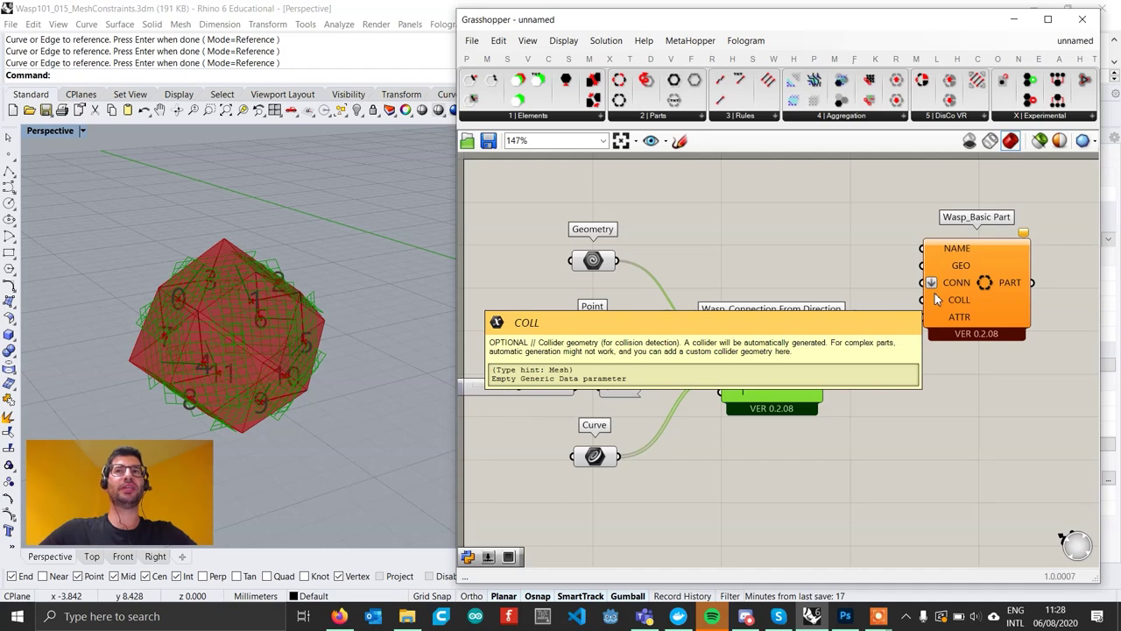
right_drag(938, 288, 899, 297)
click(912, 283)
Create a text panel containing DOD and connect it to the Wasp_Basic Part's NAME input.
double_click(812, 234)
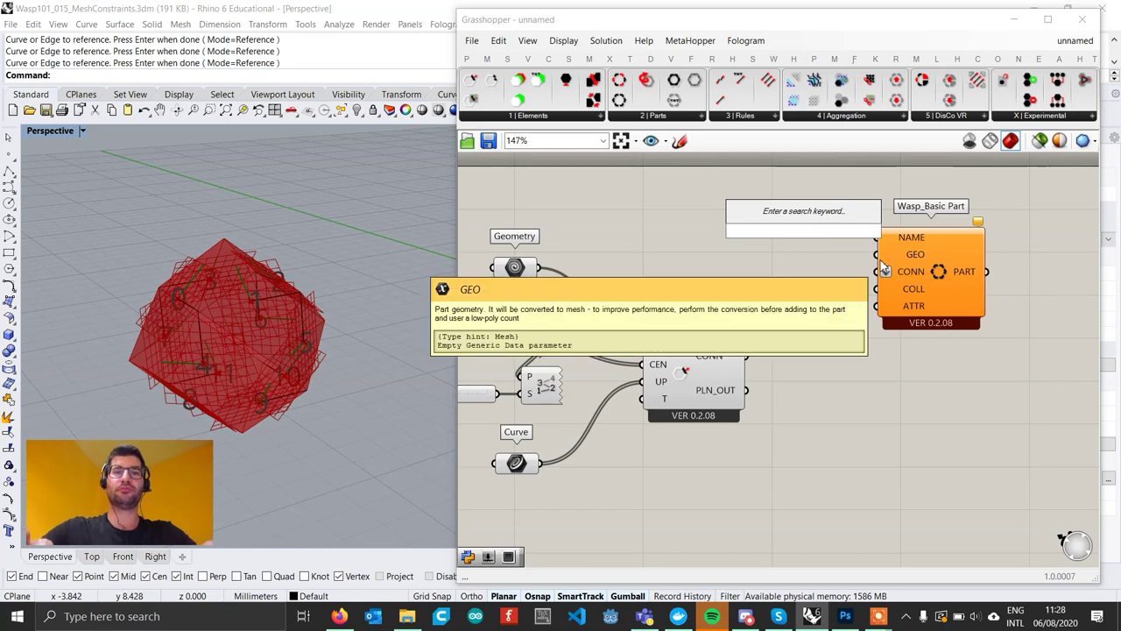
text("D)
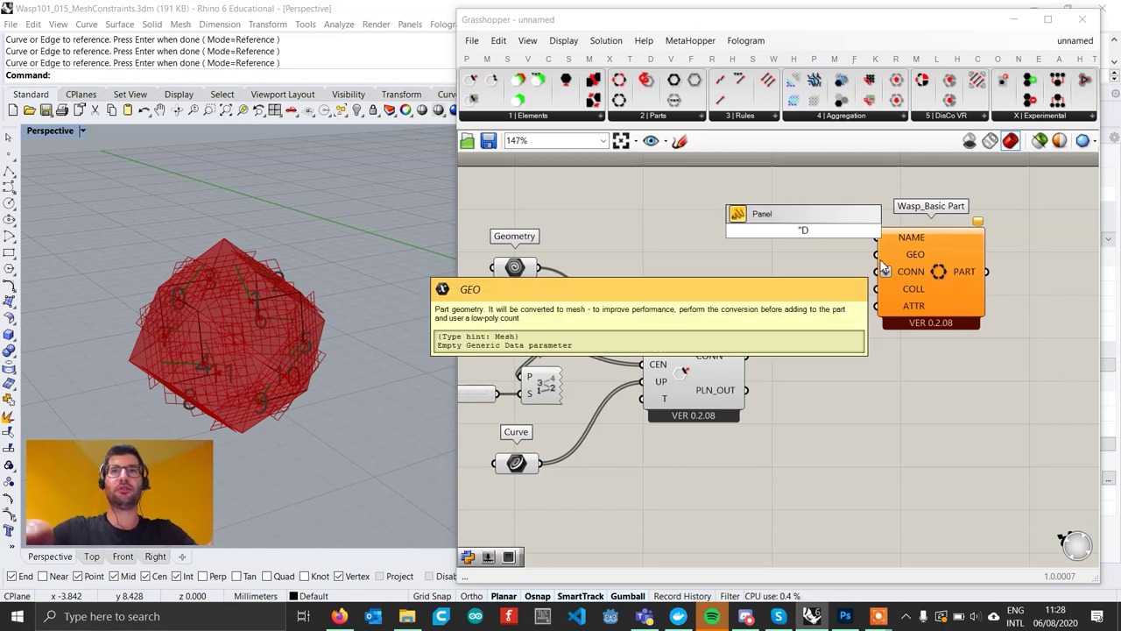
text(OD)
key(Return)
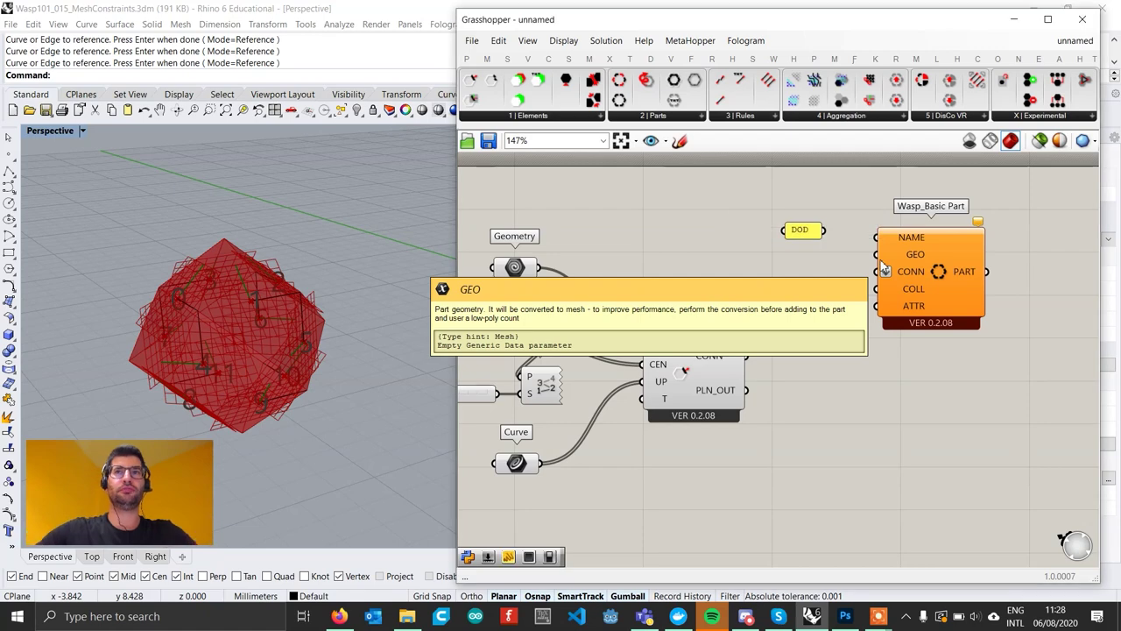
drag(876, 237, 817, 207)
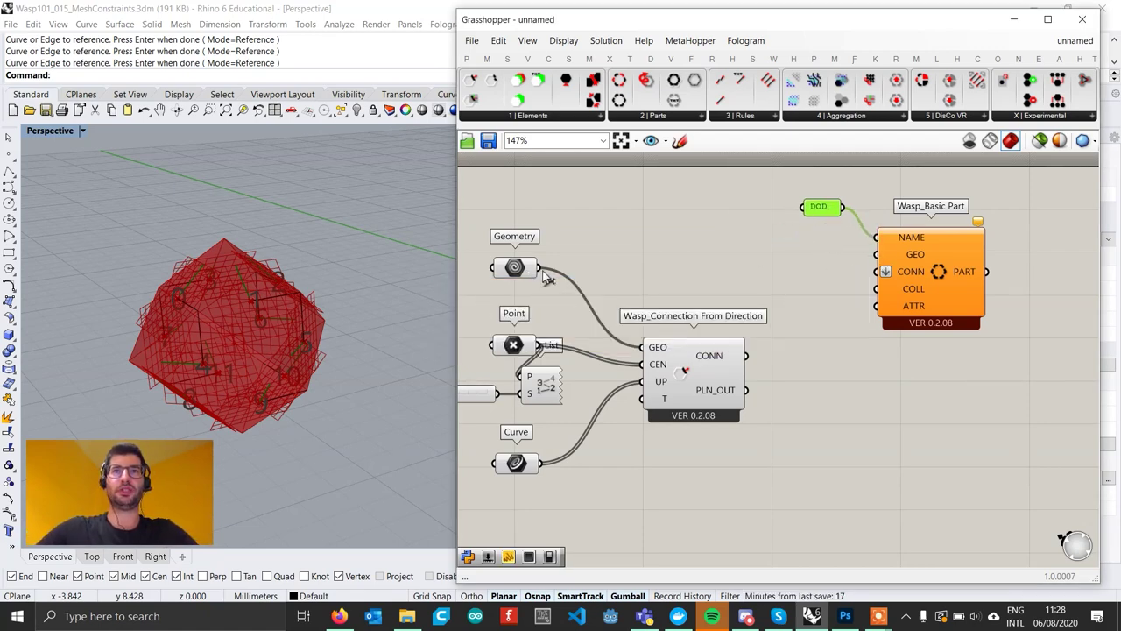
Connect the Geometry parameter to the Wasp_Basic Part's GEO input and the connection component's CONN output to its CONN input.
drag(538, 267, 877, 254)
drag(934, 294, 928, 307)
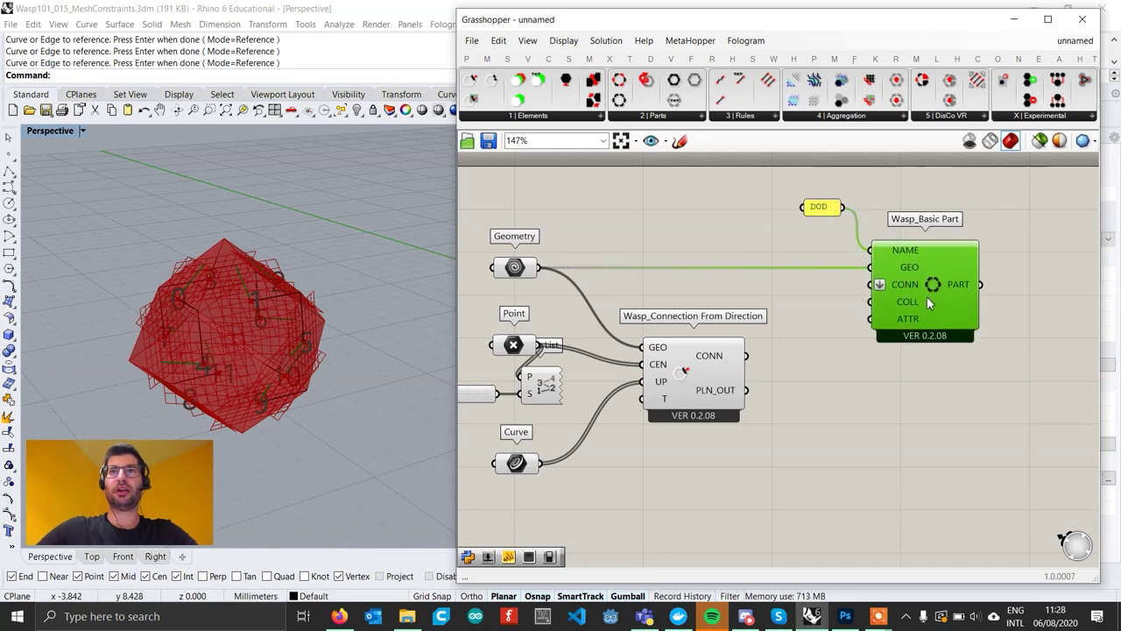
drag(745, 355, 877, 284)
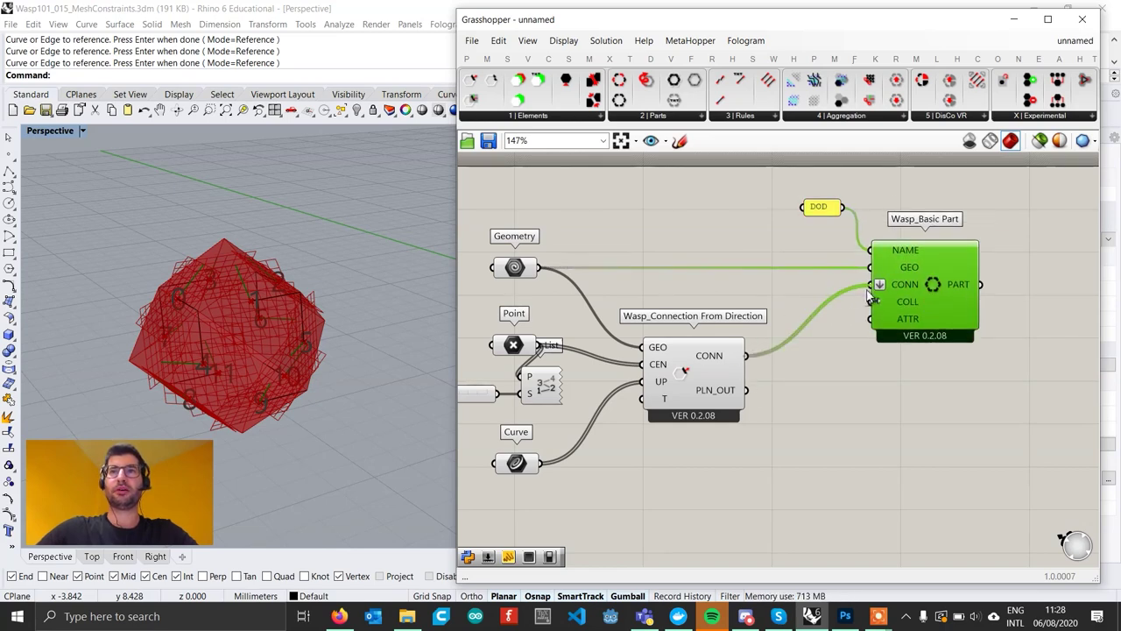
Check the Wasp_Basic Part's PART output and examine the part's size and position relative to the large constraint meshes in Rhino.
mouse_move(958, 287)
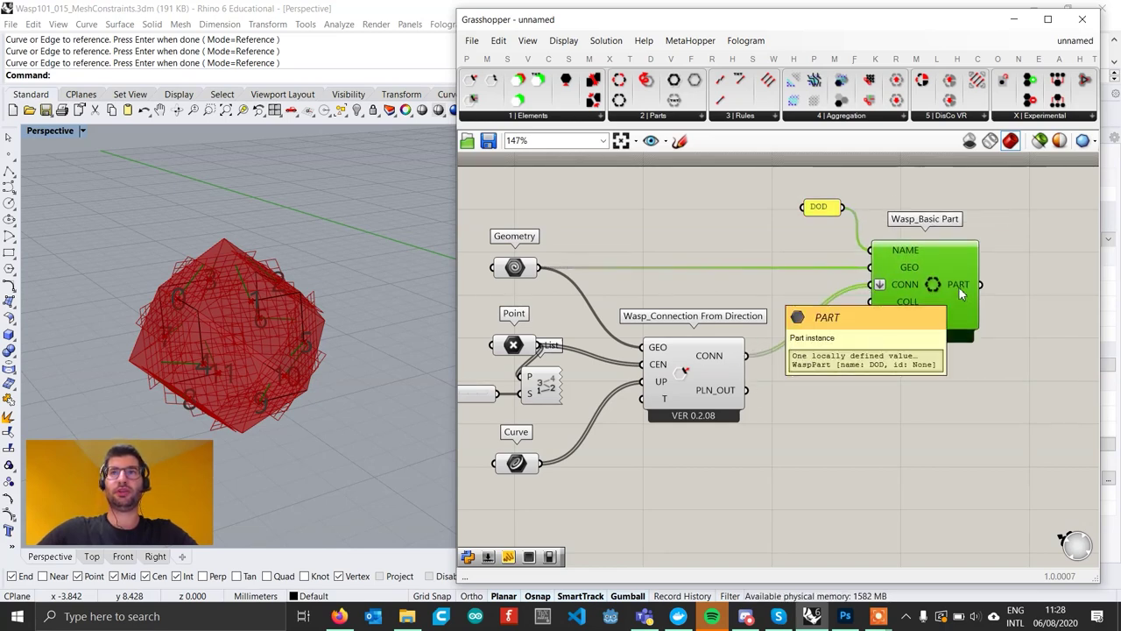
scroll(958, 287, down, 3)
right_drag(807, 300, 650, 311)
scroll(774, 326, up, 2)
scroll(743, 320, down, 2)
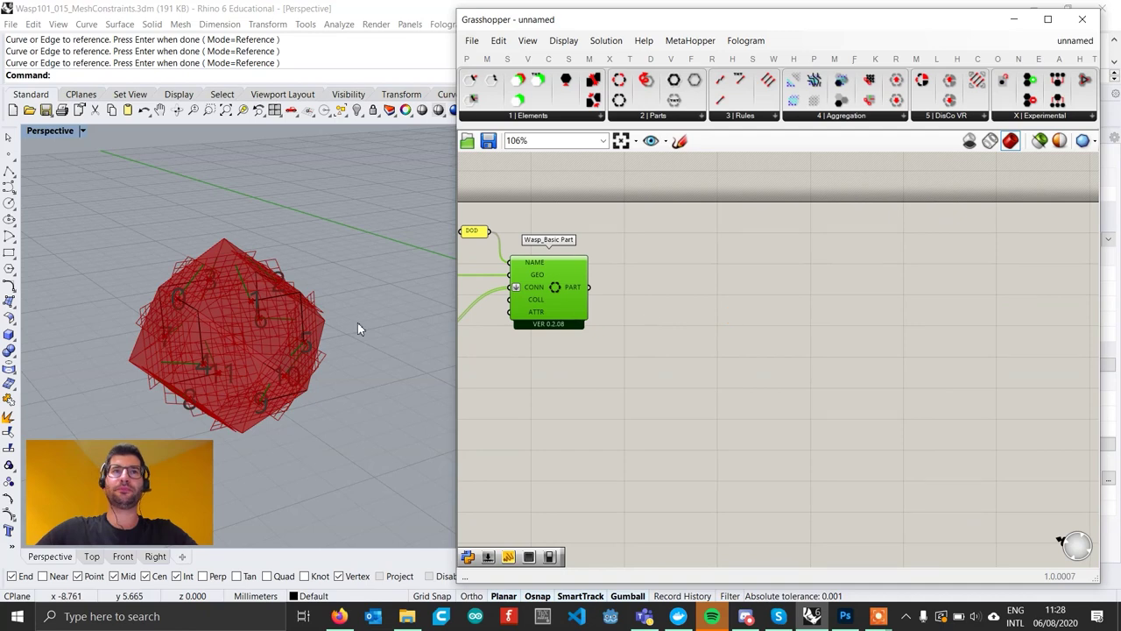
scroll(274, 344, down, 5)
shift+right_drag(352, 318, 290, 314)
scroll(236, 324, down, 5)
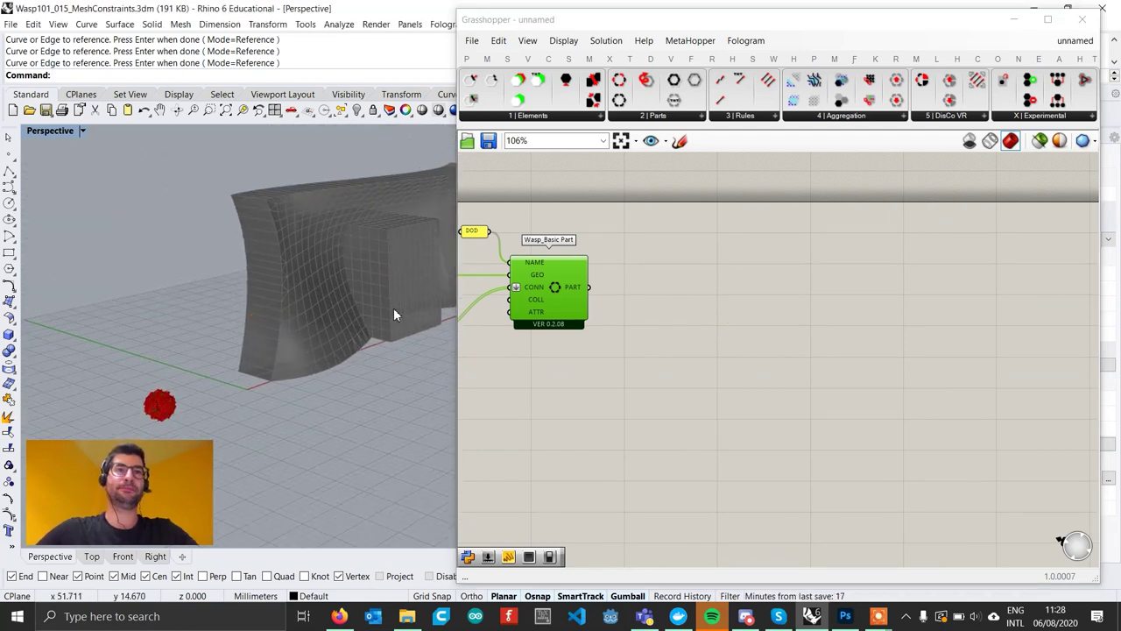
Add a Wasp_Stochastic Aggregation component to the canvas beyond the Wasp_Basic Part.
click(857, 118)
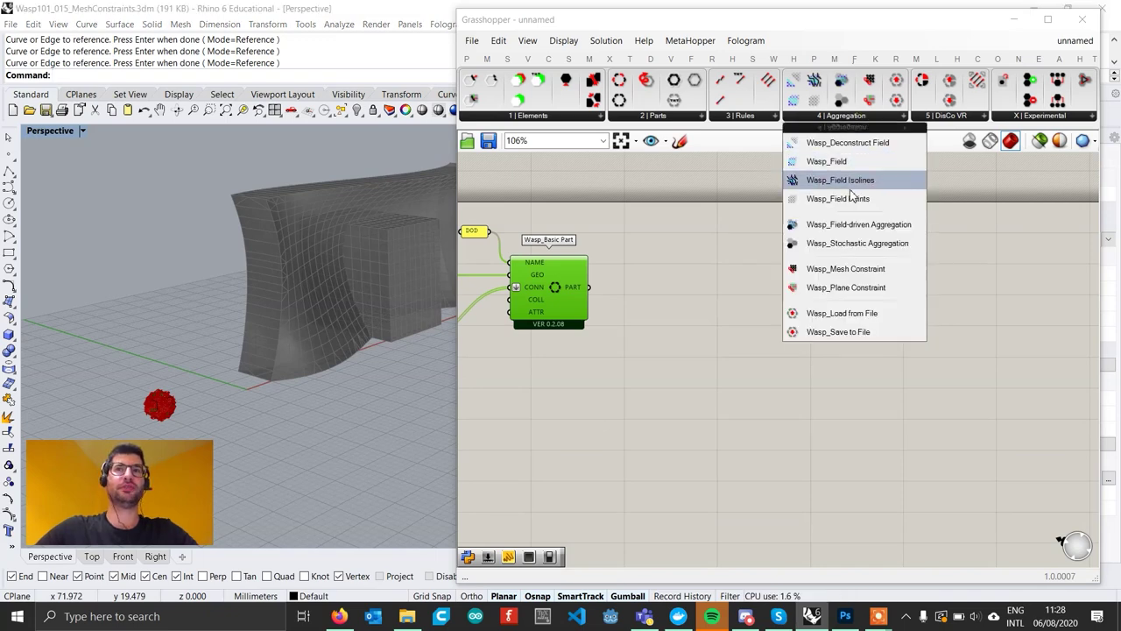
click(854, 244)
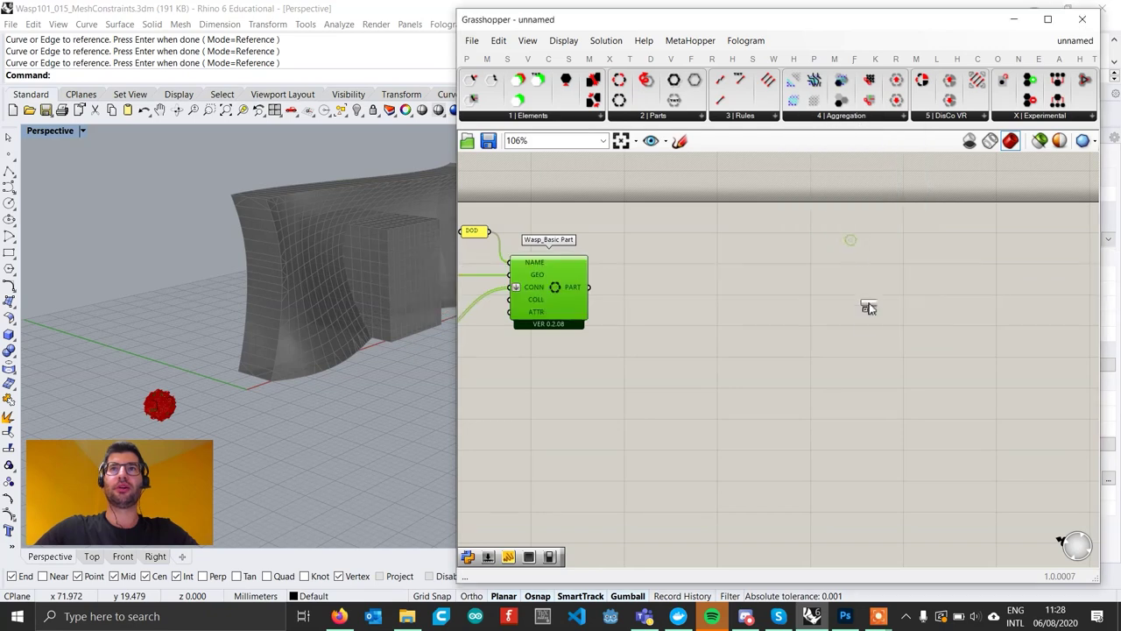
click(868, 326)
scroll(868, 328, up, 1)
scroll(868, 325, down, 1)
right_drag(868, 325, 947, 333)
scroll(947, 329, up, 1)
drag(947, 328, 968, 313)
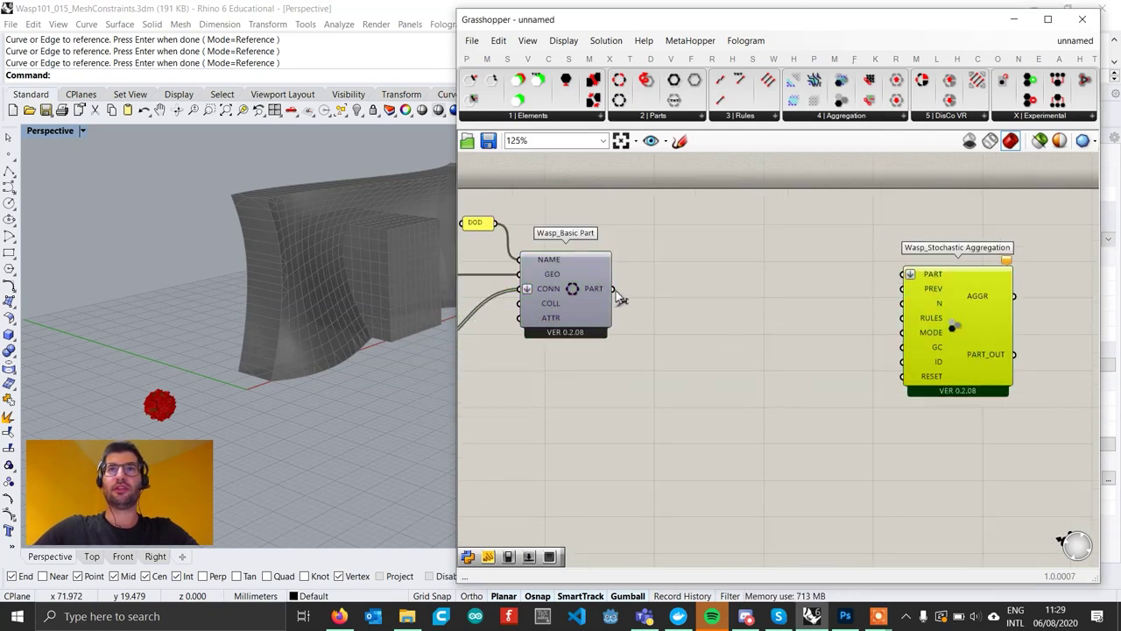
Connect the Basic Part's PART output to the aggregation's PART input and feed its N input from a slider set to 150.
drag(613, 288, 907, 274)
drag(972, 341, 1026, 348)
drag(995, 309, 1000, 313)
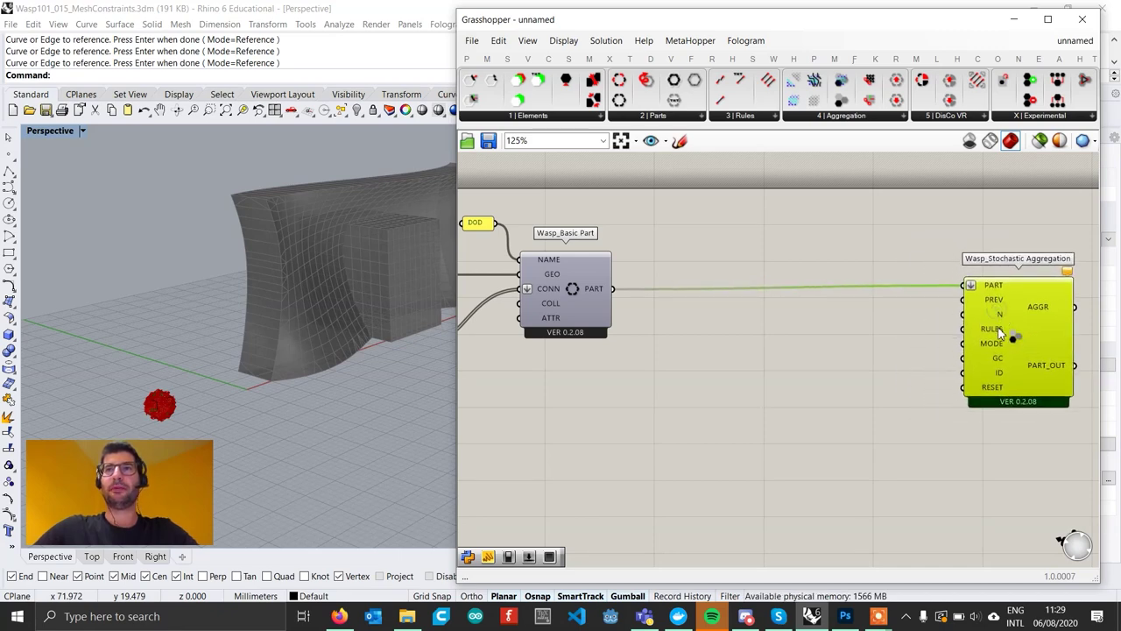
double_click(874, 327)
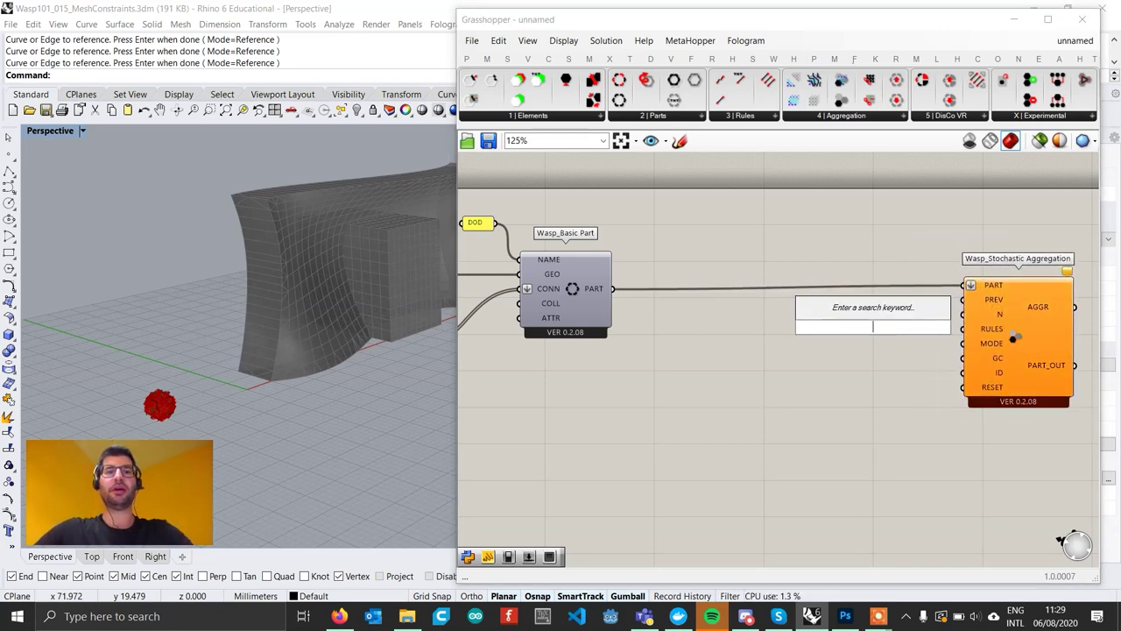
text(150)
key(Return)
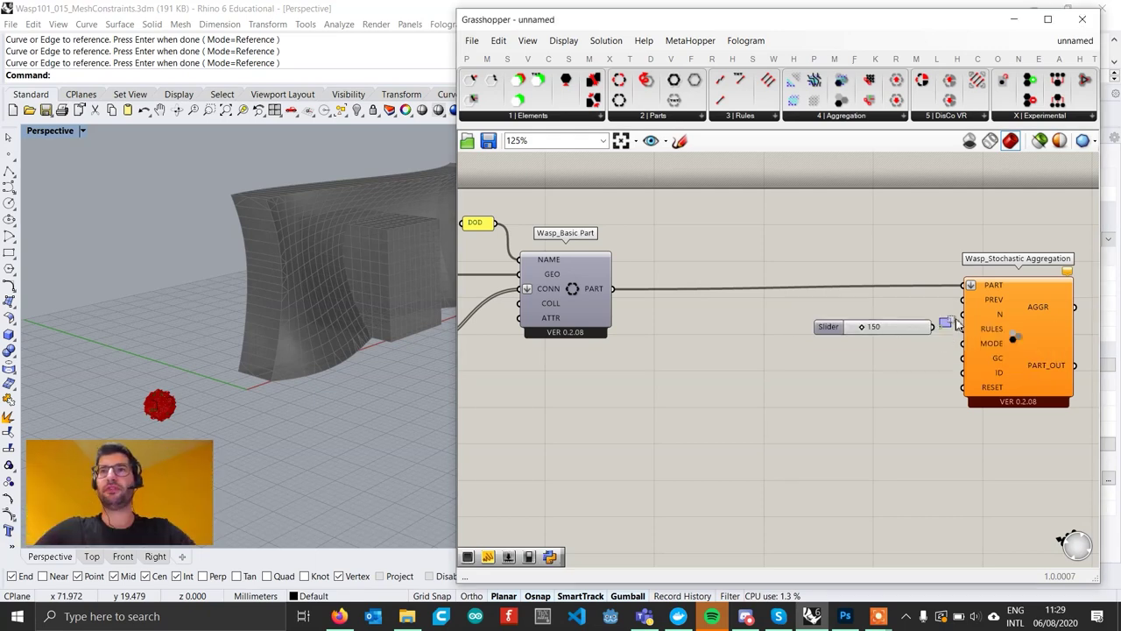
drag(956, 321, 918, 317)
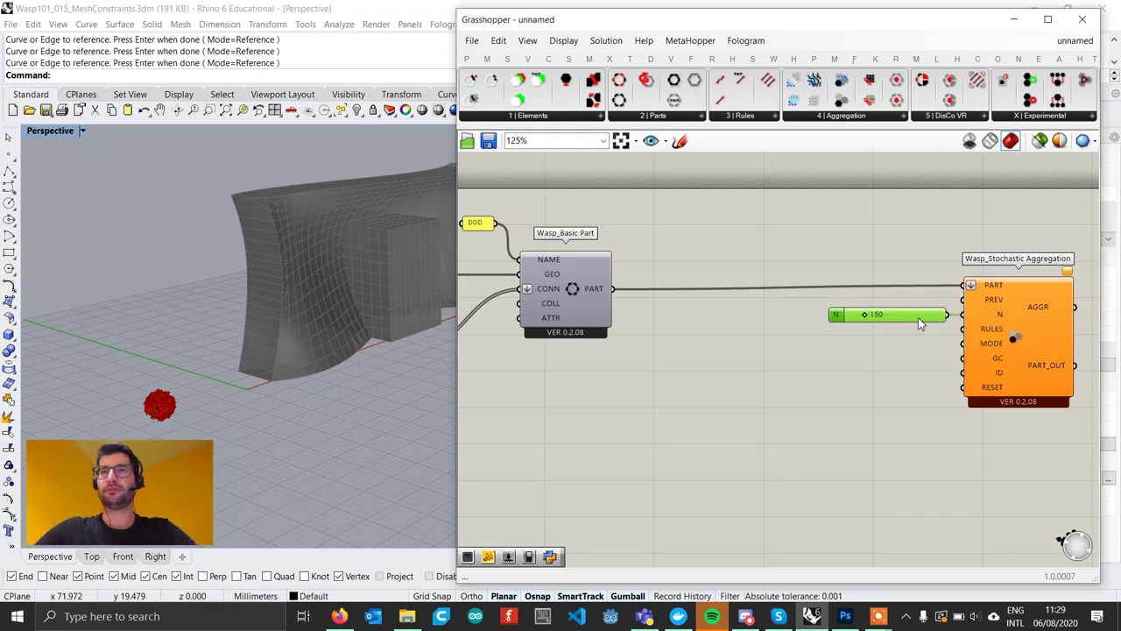
Add a Wasp_Rules Generator, feed it the Basic Part's PART output, and connect its R output to the aggregation's RULES input.
click(750, 123)
click(741, 202)
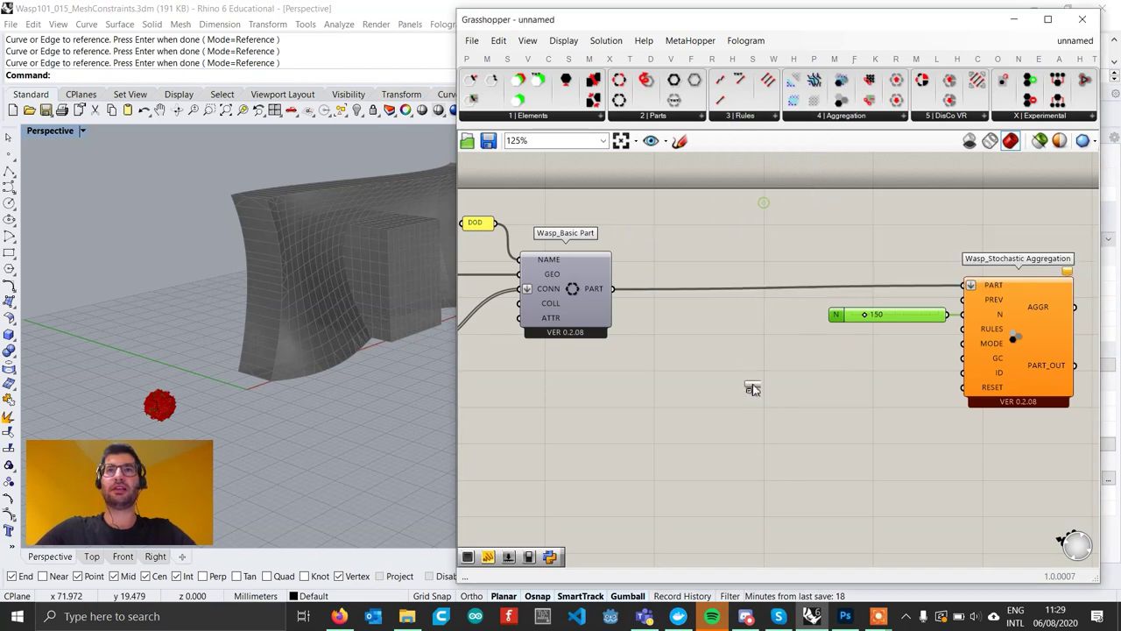
click(767, 393)
drag(769, 398, 778, 399)
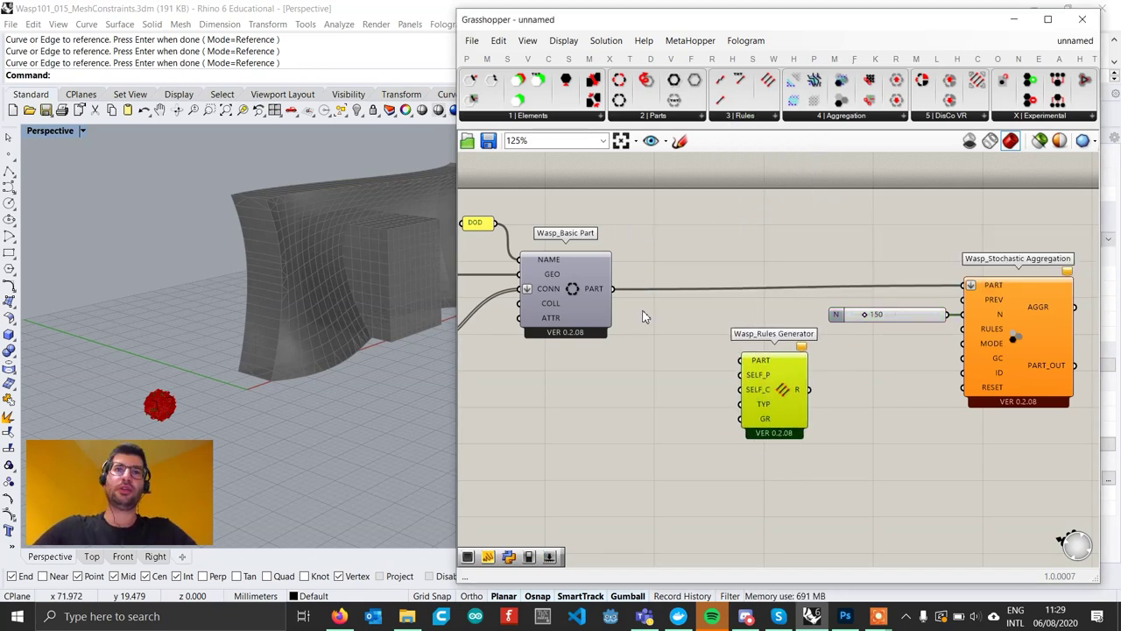
drag(613, 288, 743, 361)
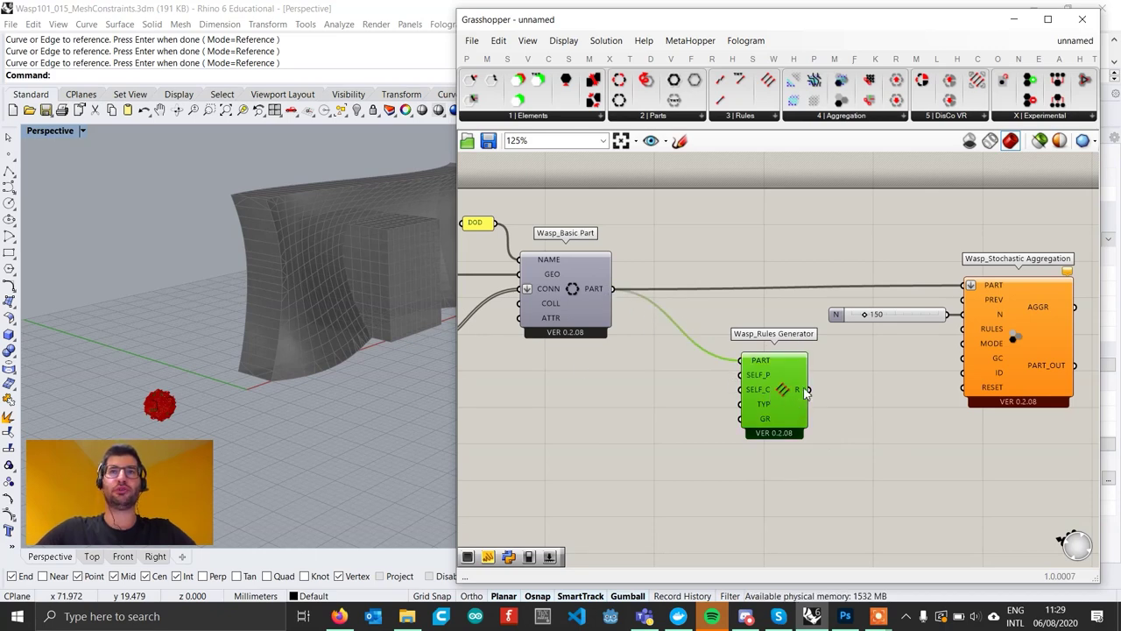
drag(810, 392, 1016, 363)
right_drag(1043, 364, 935, 361)
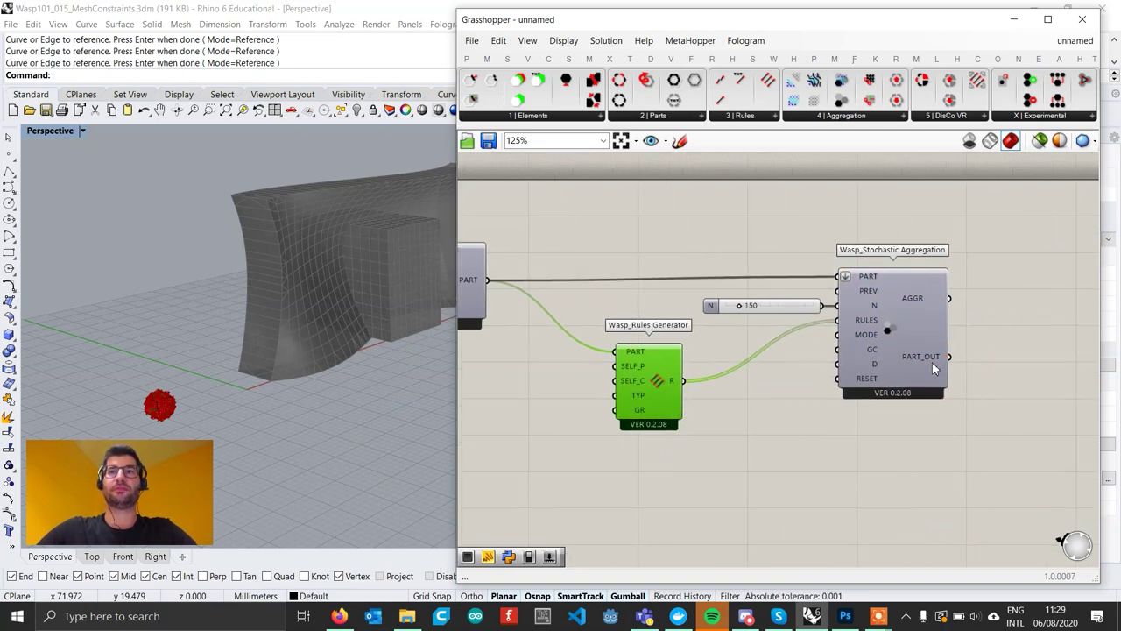
Add a Wasp_Get Part Geometry component and connect the aggregation's PART_OUT output to its PART input.
click(658, 117)
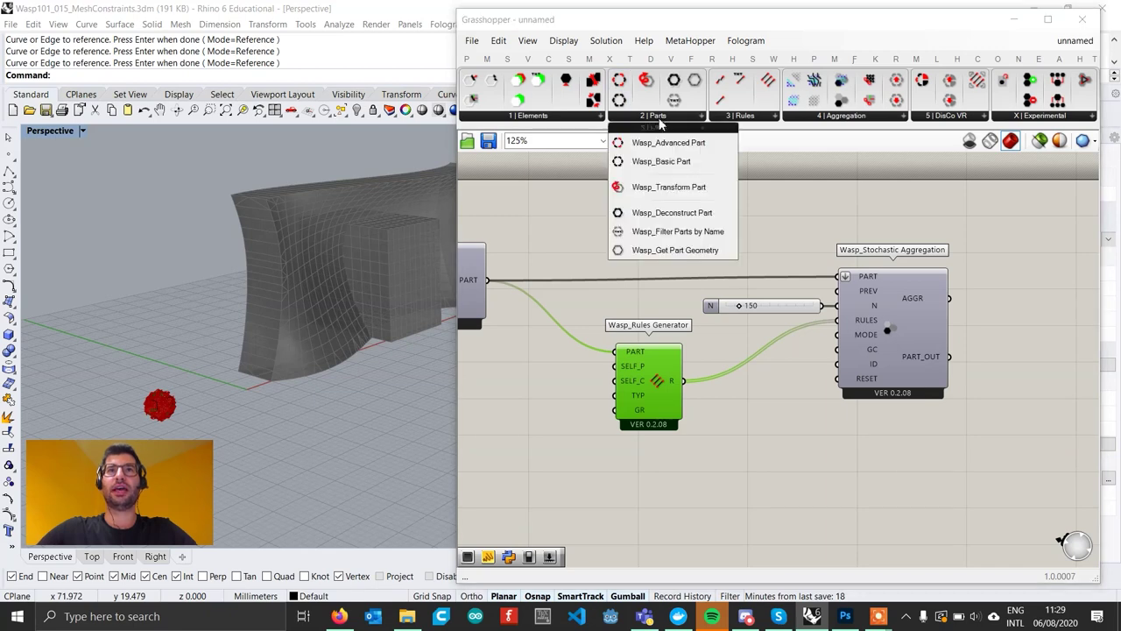
click(699, 254)
click(1062, 383)
drag(950, 356, 1014, 361)
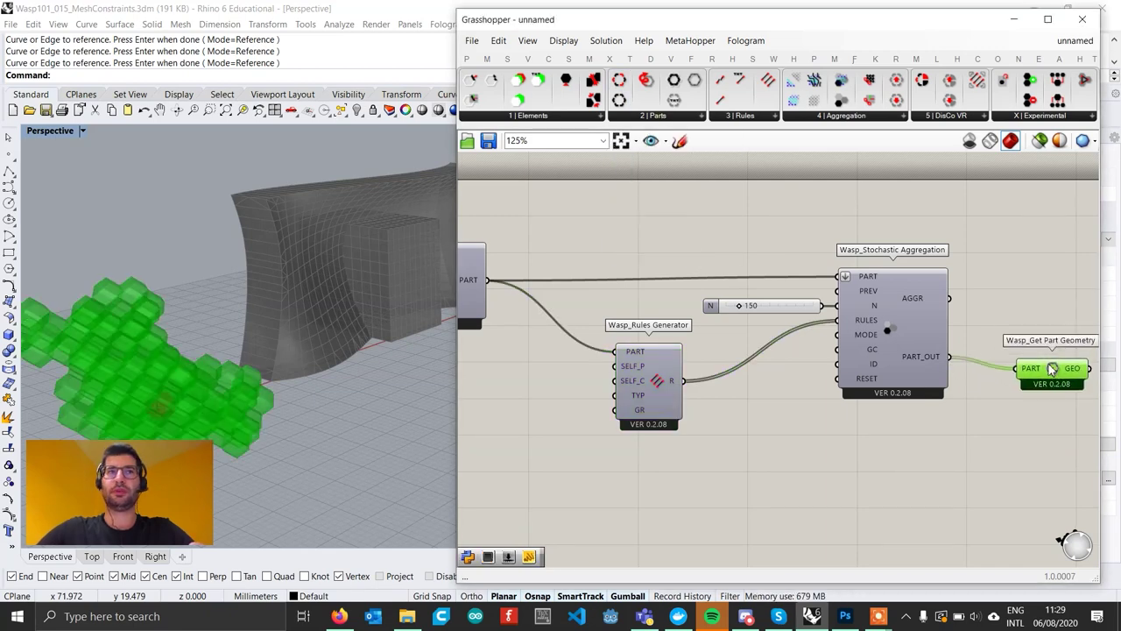
Examine the previewed aggregation next to the curved wall mesh and the box mesh that serve as constraints.
shift+right_drag(234, 328, 315, 296)
right_drag(275, 333, 258, 359)
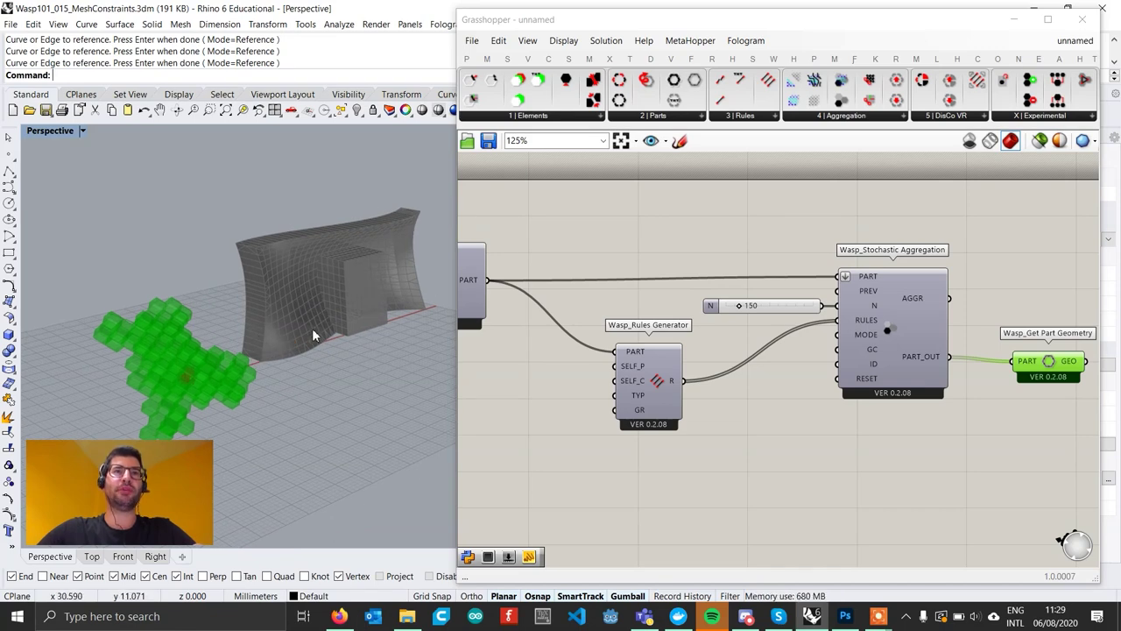
scroll(312, 331, up, 2)
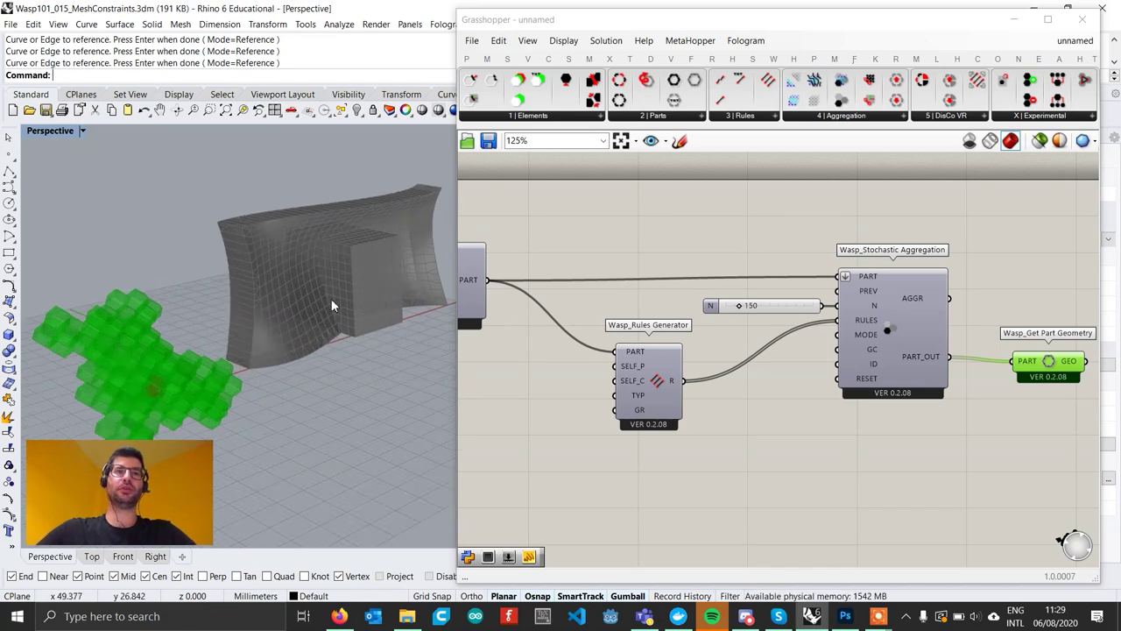
right_drag(290, 281, 289, 312)
click(255, 332)
key(Escape)
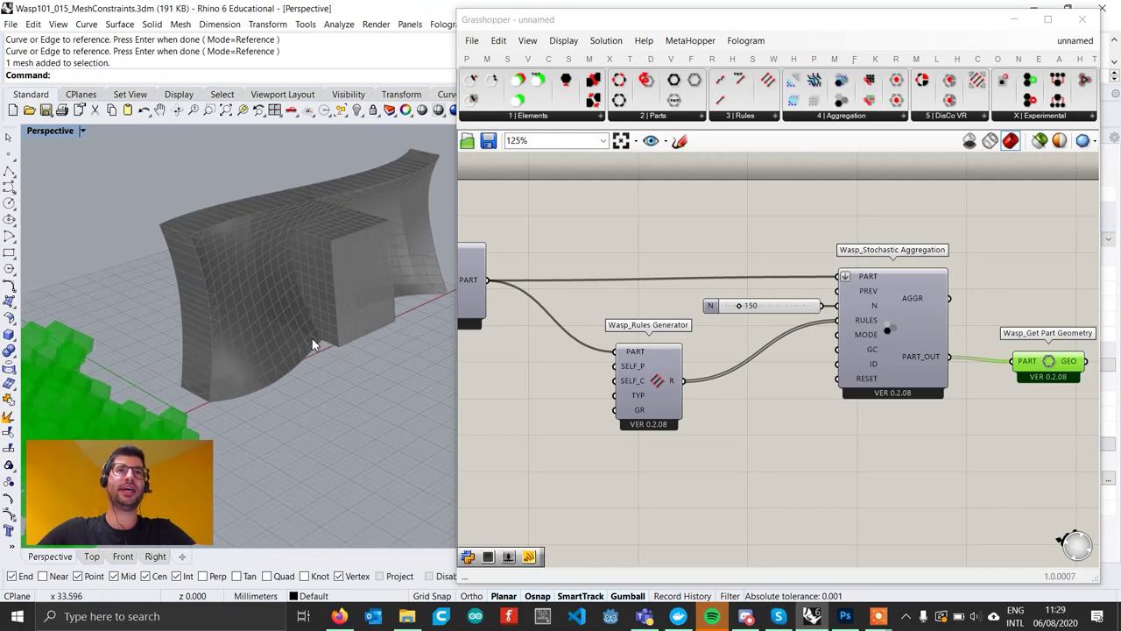
click(356, 285)
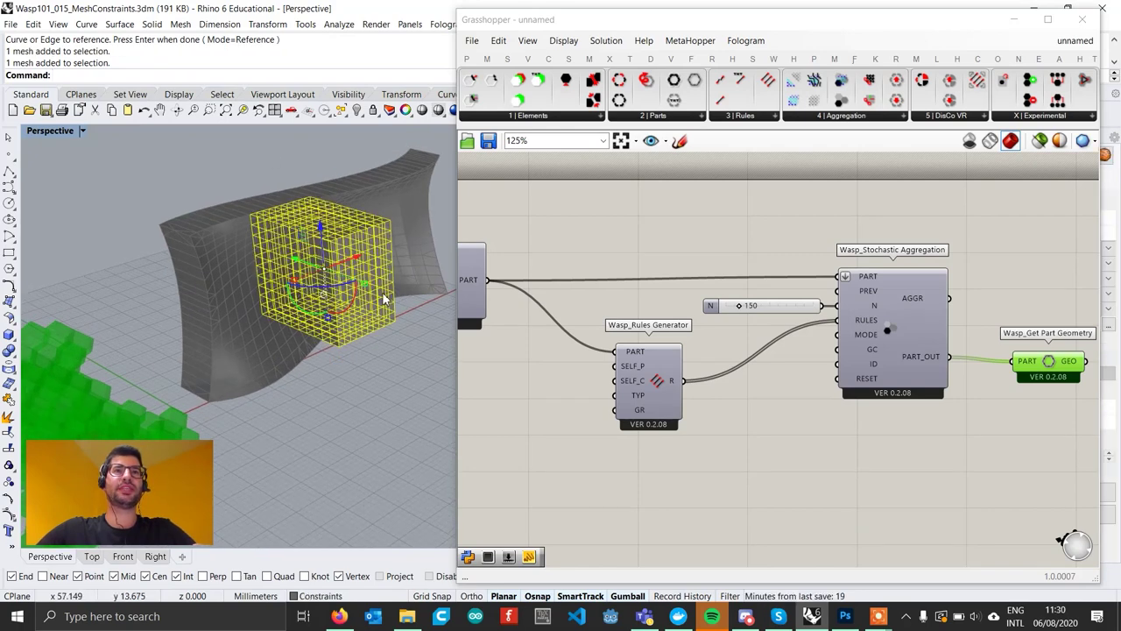
click(379, 361)
right_drag(378, 370, 381, 351)
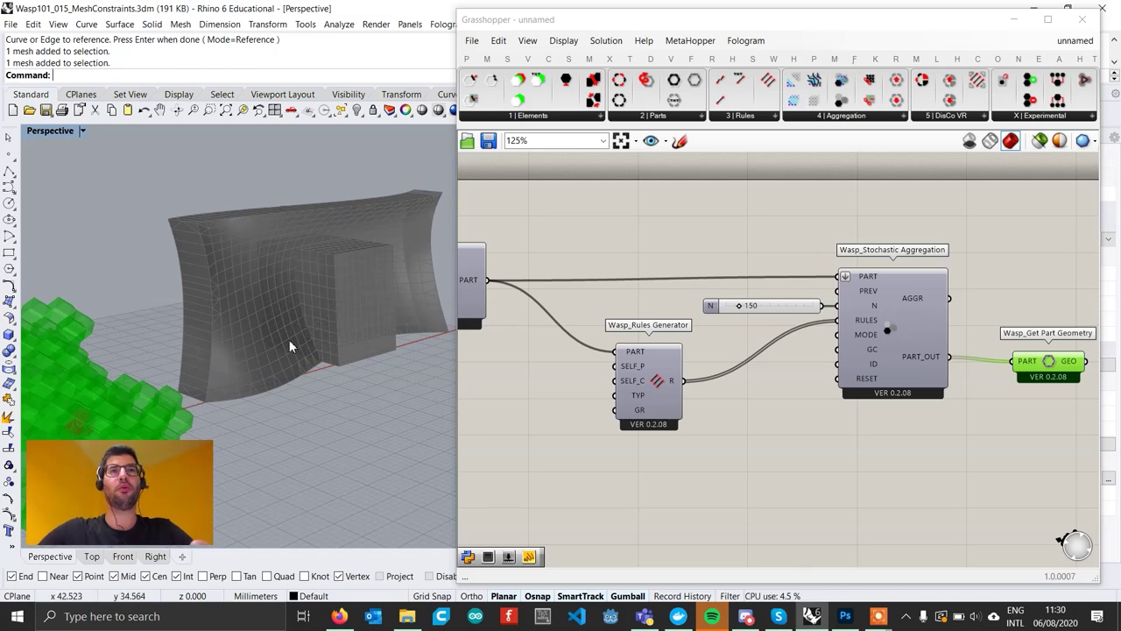
scroll(284, 319, down, 4)
right_drag(286, 325, 318, 370)
right_drag(648, 393, 670, 305)
scroll(294, 280, up, 2)
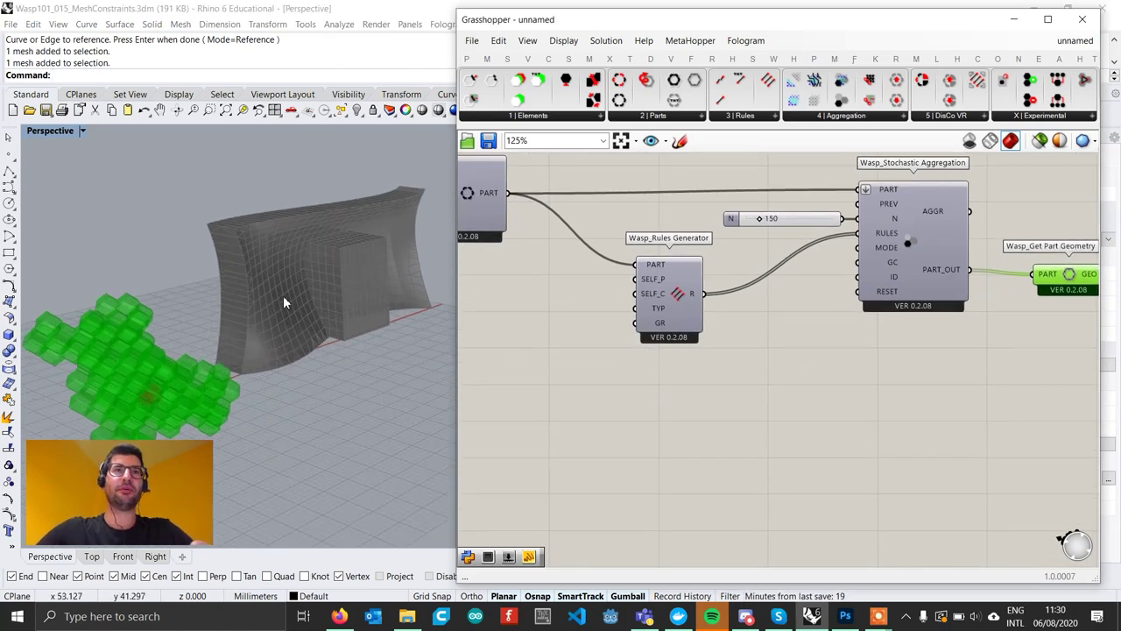
click(283, 296)
click(367, 397)
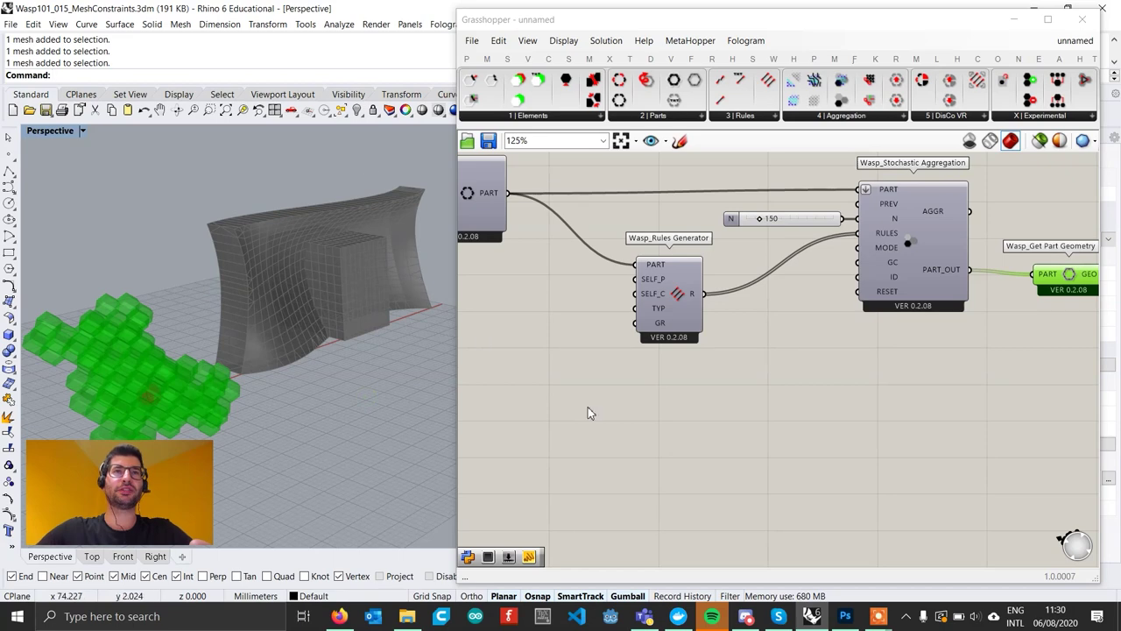
Add a Wasp_Mesh Constraint component to the canvas below the Wasp_Rules Generator.
click(866, 121)
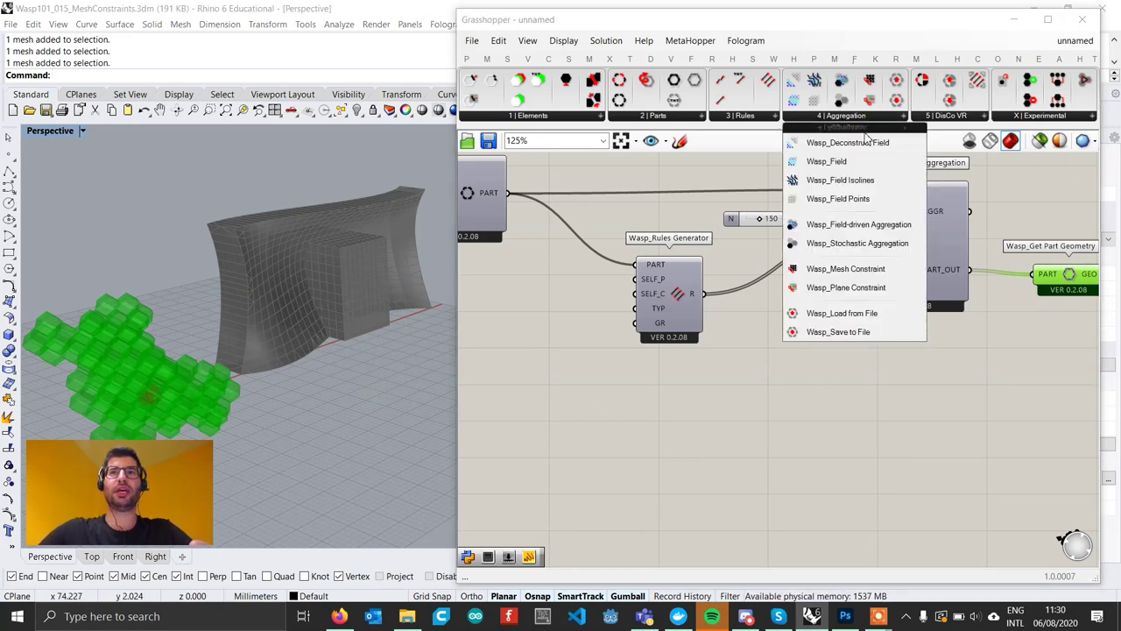
click(873, 277)
click(652, 480)
scroll(659, 489, up, 2)
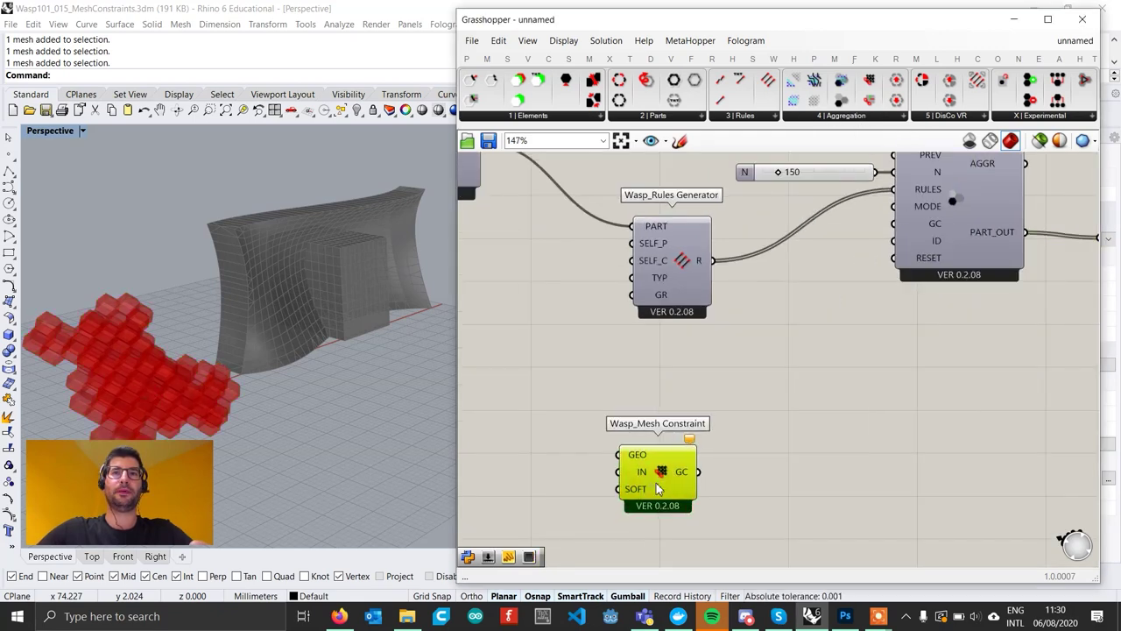
drag(659, 489, 666, 483)
scroll(663, 474, down, 1)
right_drag(660, 481, 734, 394)
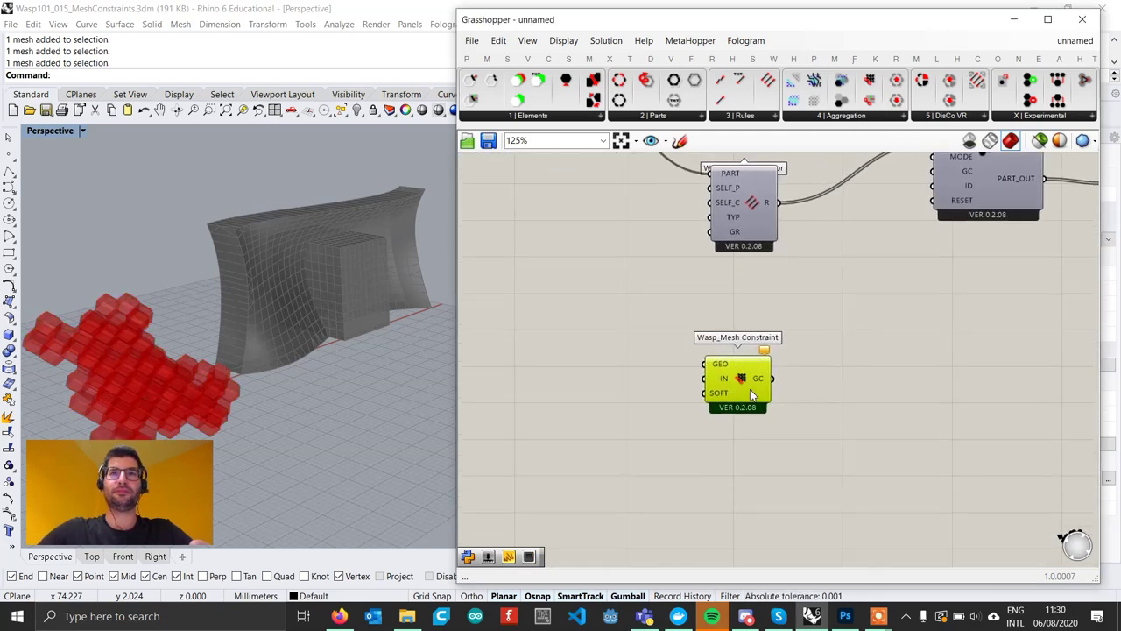
drag(750, 391, 753, 407)
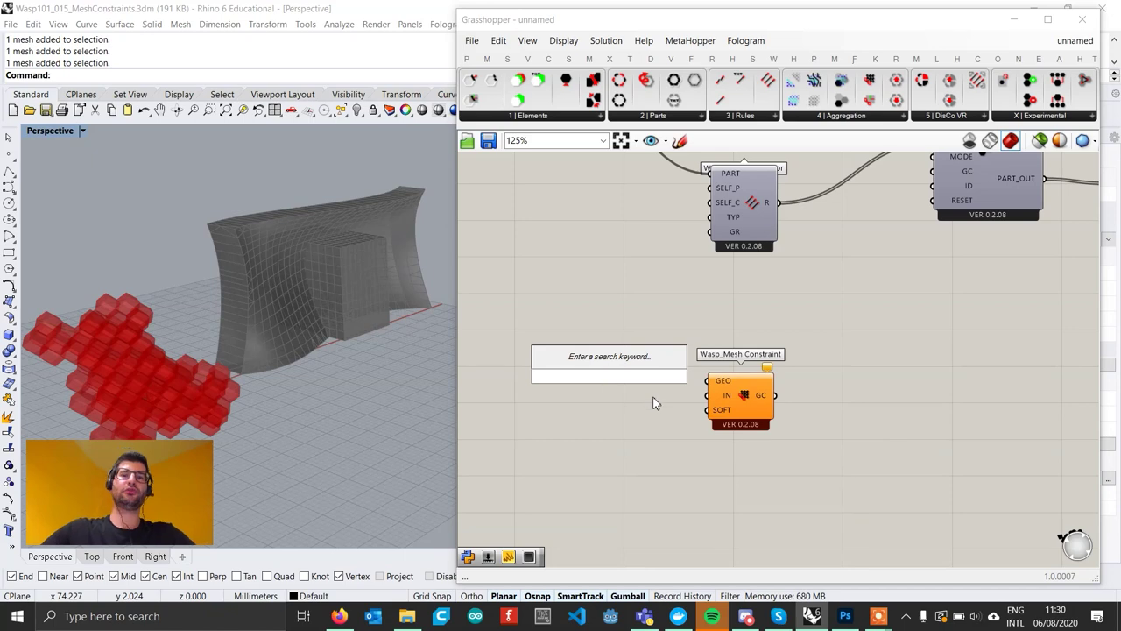
Add a Mesh parameter before the Wasp_Mesh Constraint and reference the curved wall mesh from Rhino in it.
text(mesh)
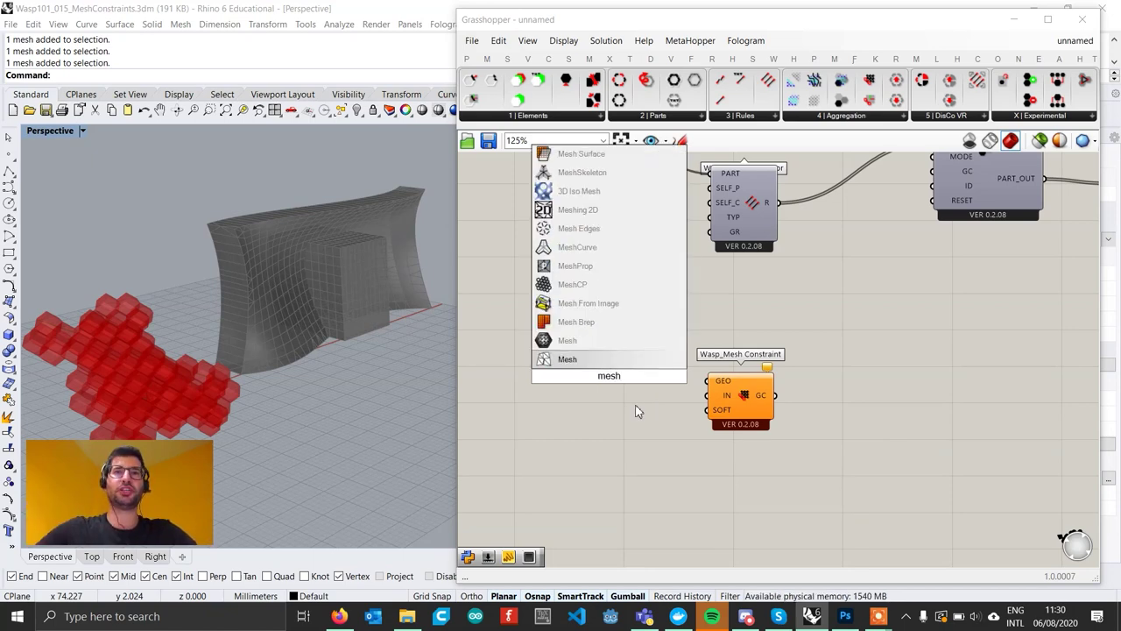
click(603, 357)
drag(613, 388, 624, 375)
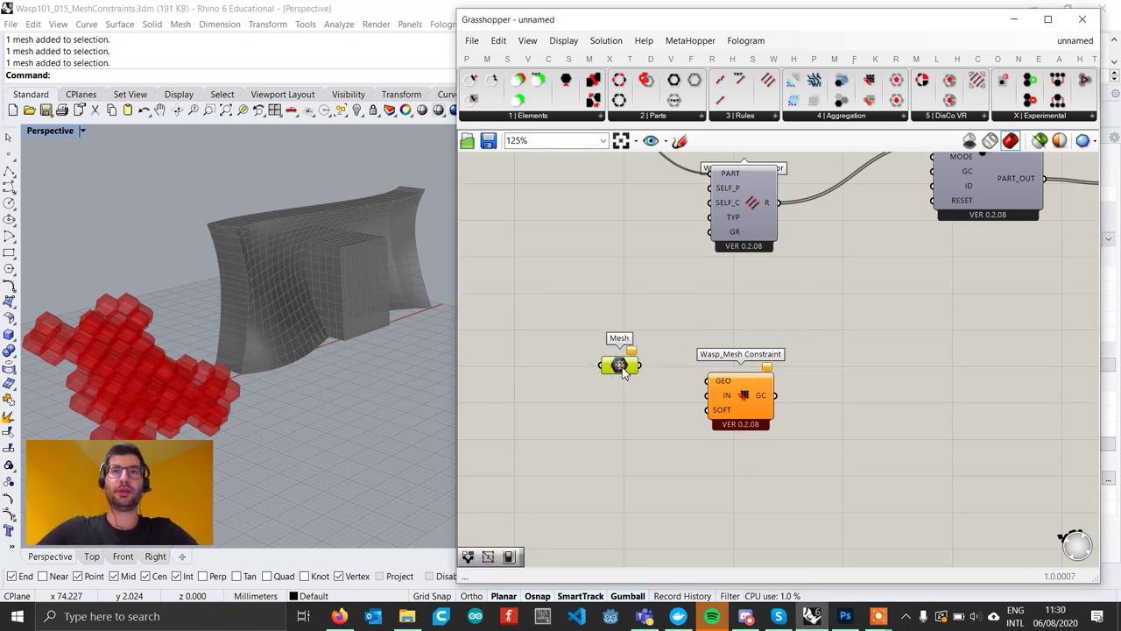
right_click(624, 372)
click(684, 493)
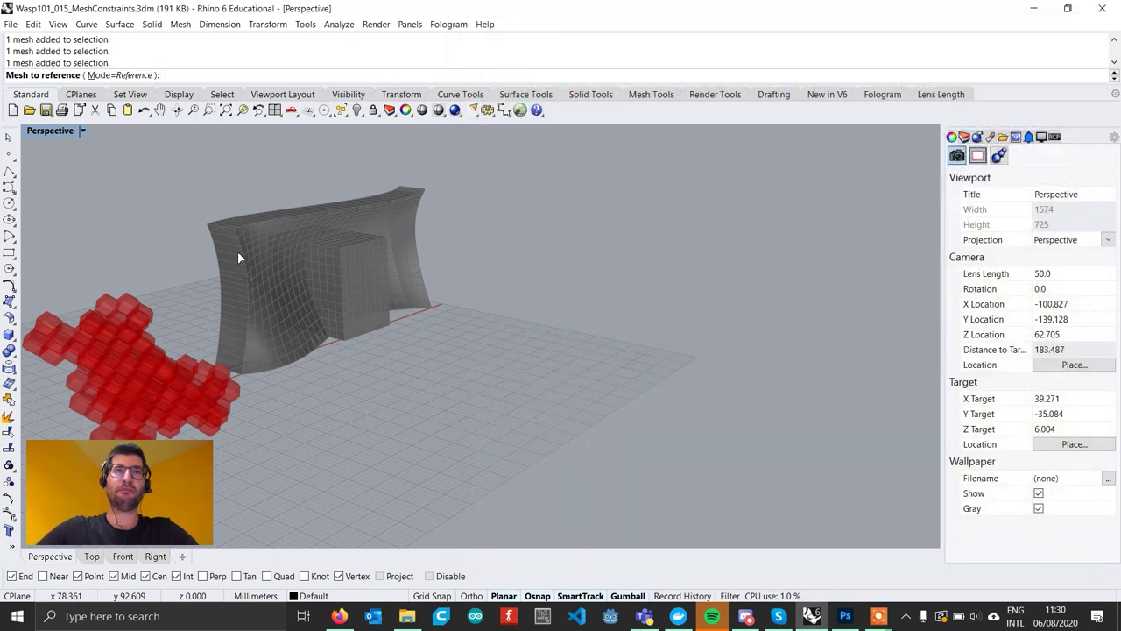
click(238, 256)
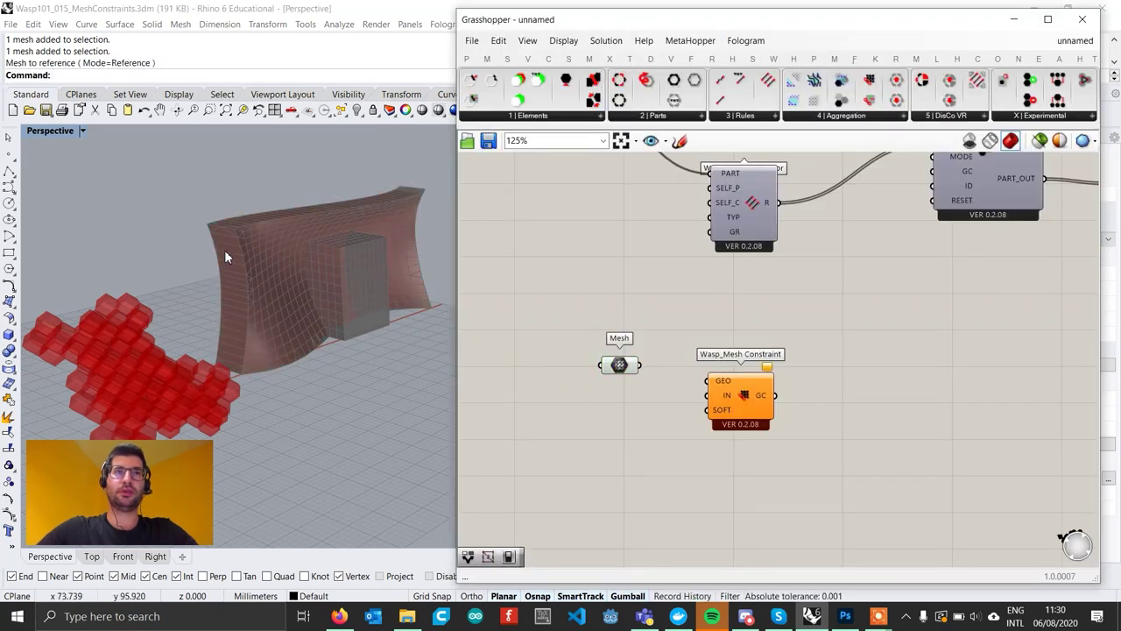
Hide the original curved wall mesh in Rhino and connect the Mesh parameter to the Wasp_Mesh Constraint's GEO input.
click(225, 255)
click(356, 109)
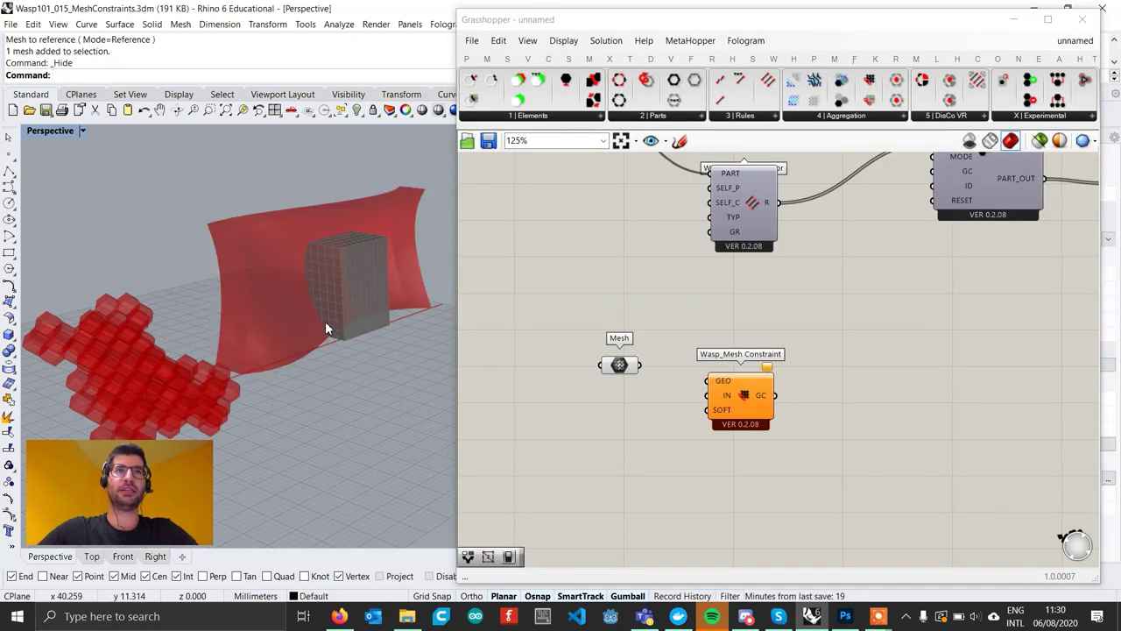
scroll(328, 327, up, 2)
drag(641, 365, 710, 386)
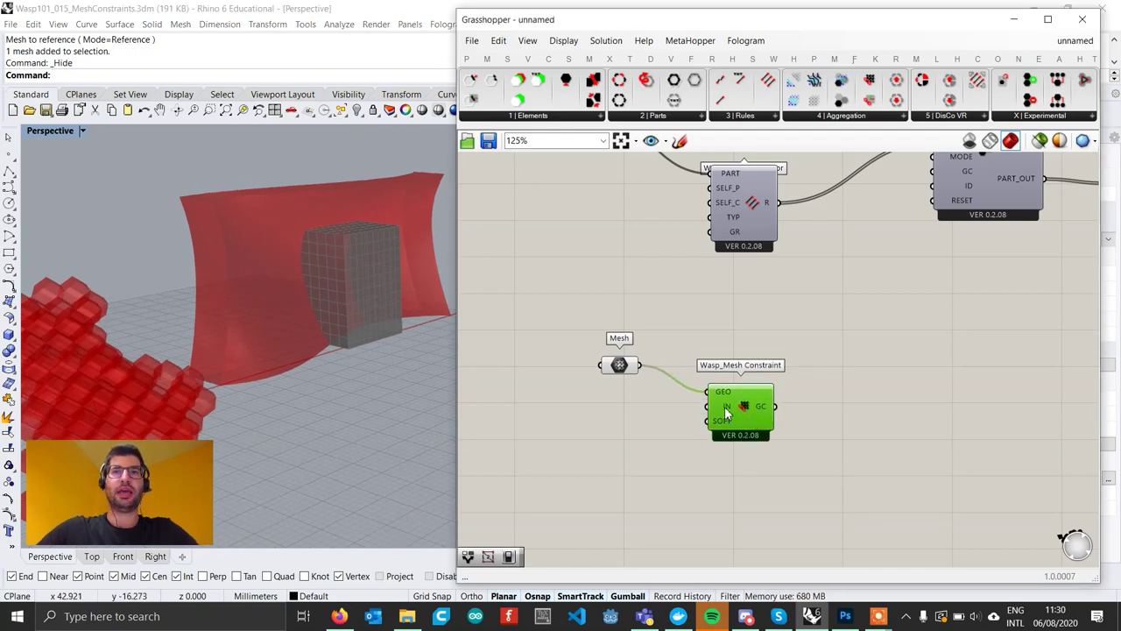
Add a Boolean Toggle set to True, connect it to the Wasp_Mesh Constraint's IN input, and align it with the Mesh parameter.
mouse_move(729, 412)
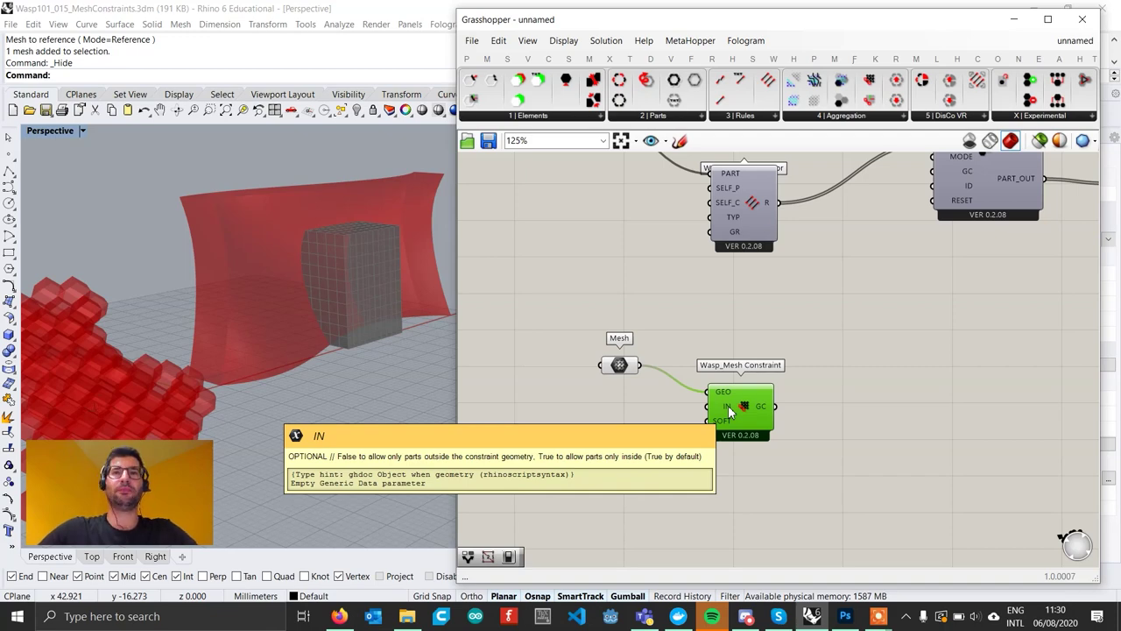
double_click(652, 413)
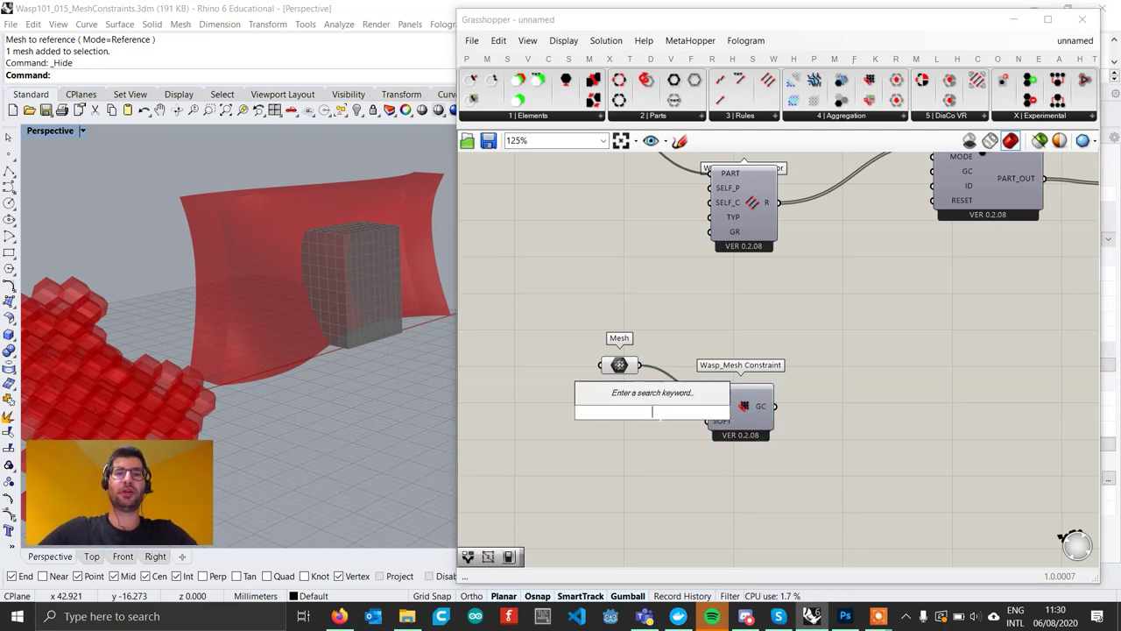
text(toggle)
key(Return)
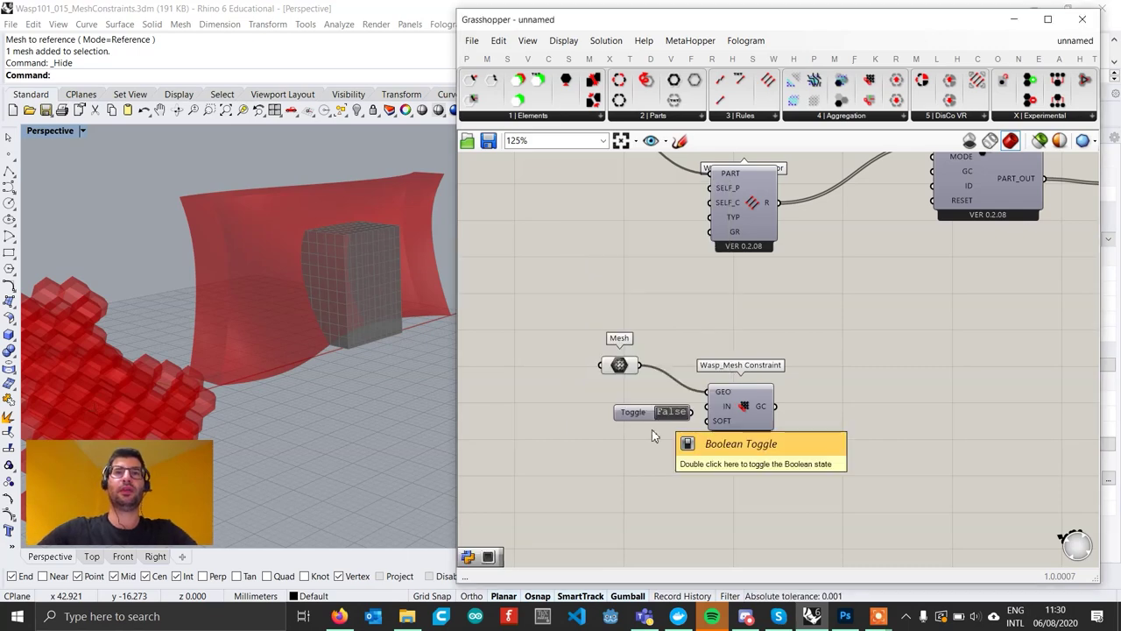
scroll(673, 423, up, 2)
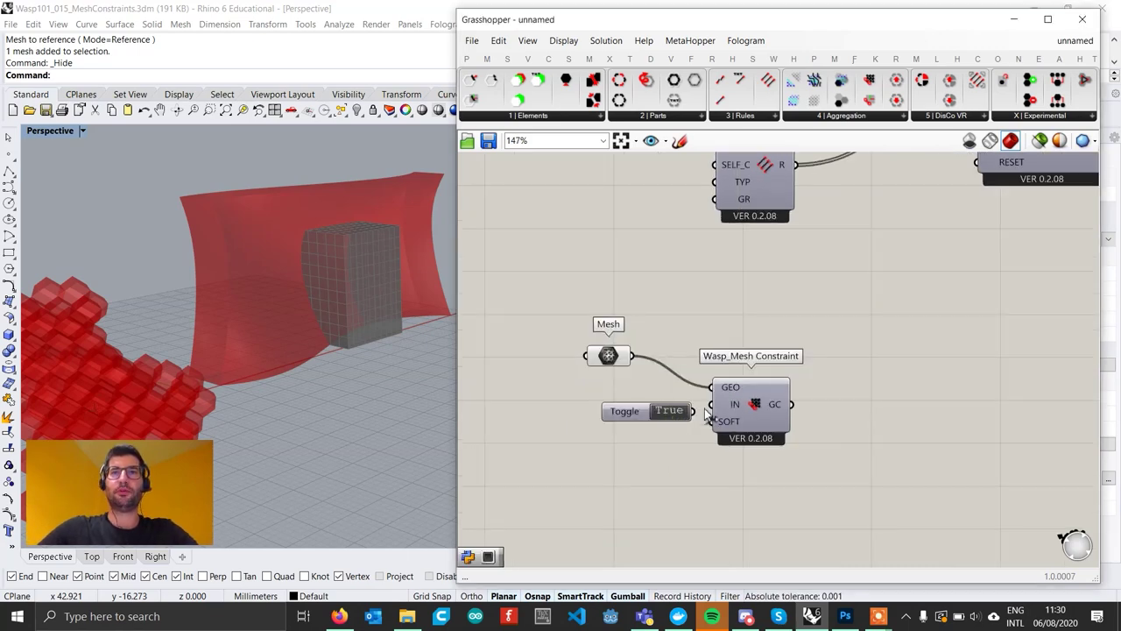
drag(693, 411, 711, 404)
drag(624, 411, 599, 405)
drag(604, 358, 634, 374)
Duplicate the True toggle into the Wasp_Mesh Constraint's SOFT input and connect the constraint's GC output to the Wasp_Stochastic Aggregation's GC input.
click(599, 410)
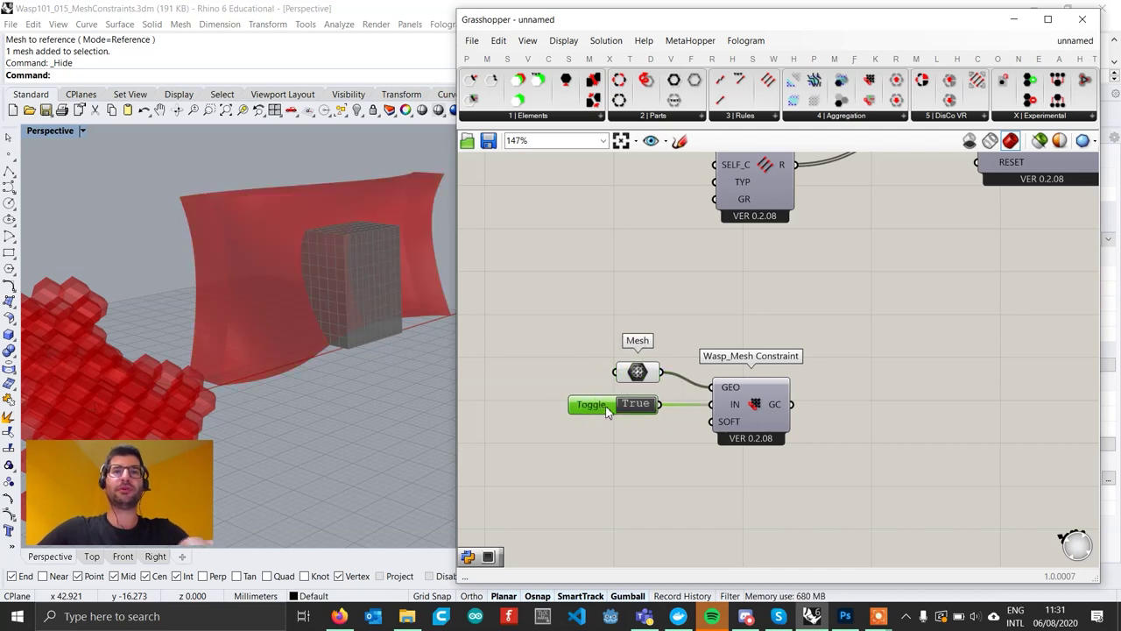
alt+drag(608, 412, 597, 438)
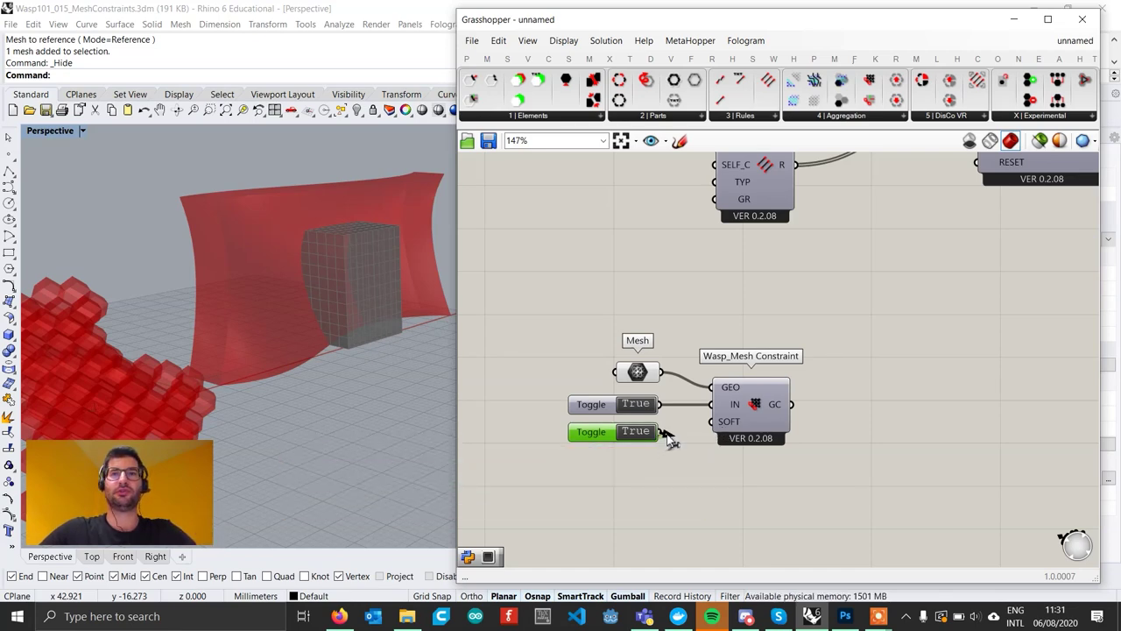
drag(662, 431, 714, 422)
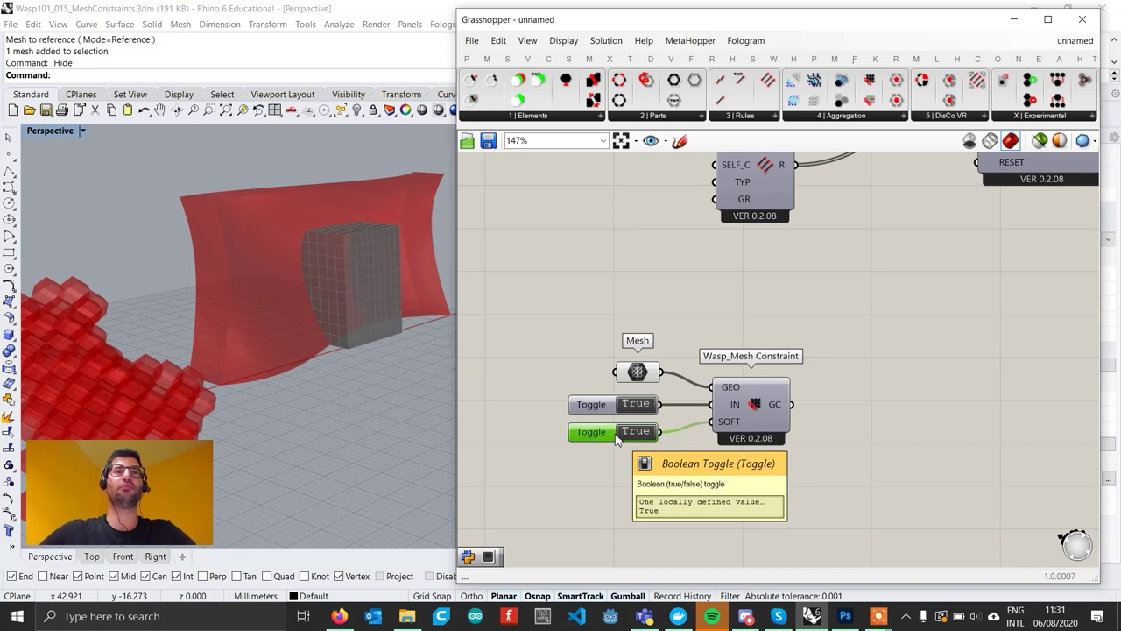
scroll(777, 419, down, 4)
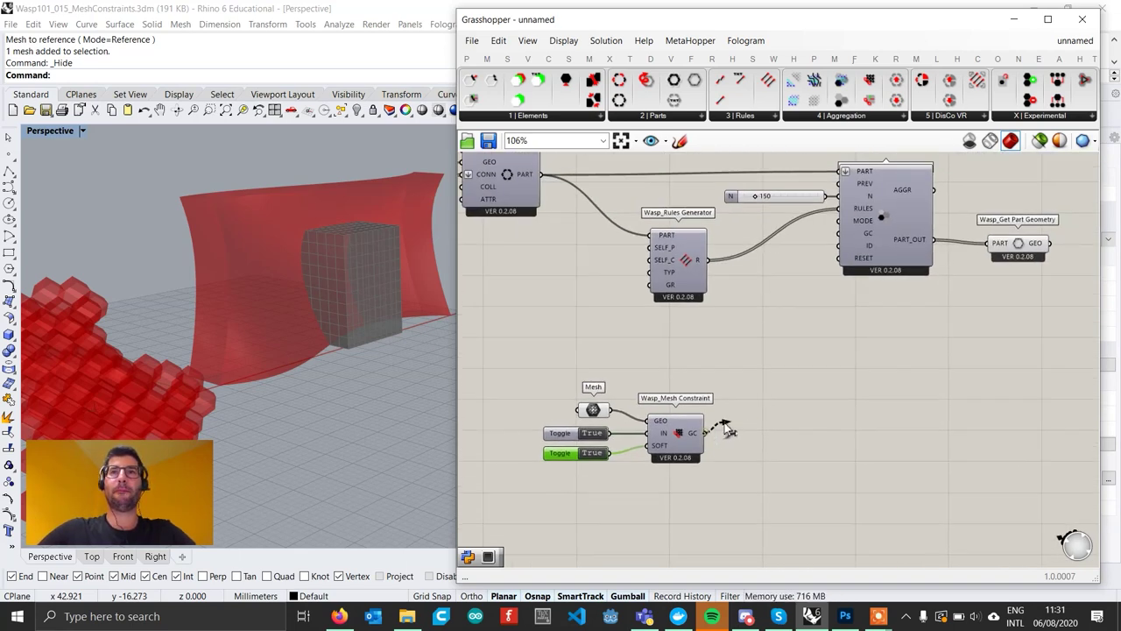
drag(725, 428, 846, 234)
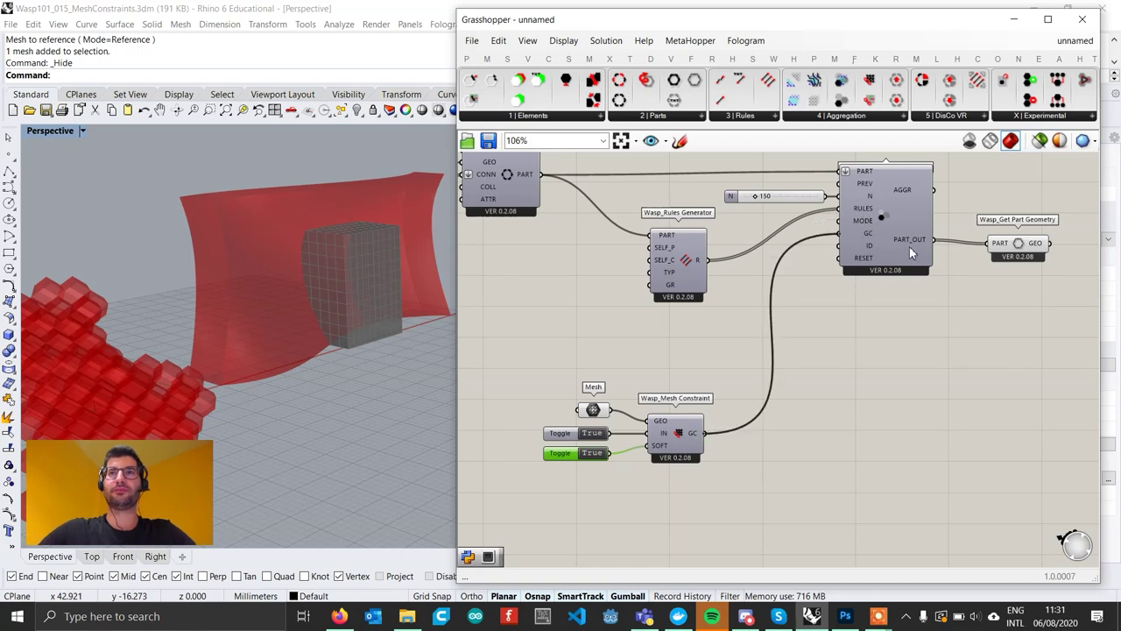
Add a Button component, connect it to the Wasp_Stochastic Aggregation's RESET input, and trigger a reset.
right_drag(908, 249, 775, 338)
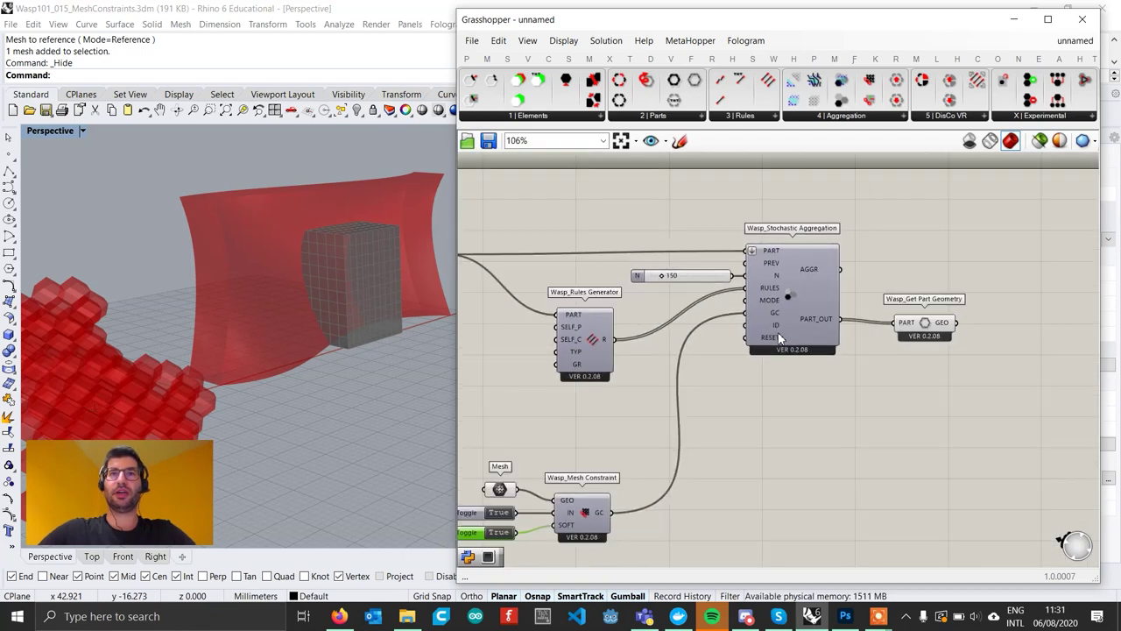
scroll(767, 338, up, 1)
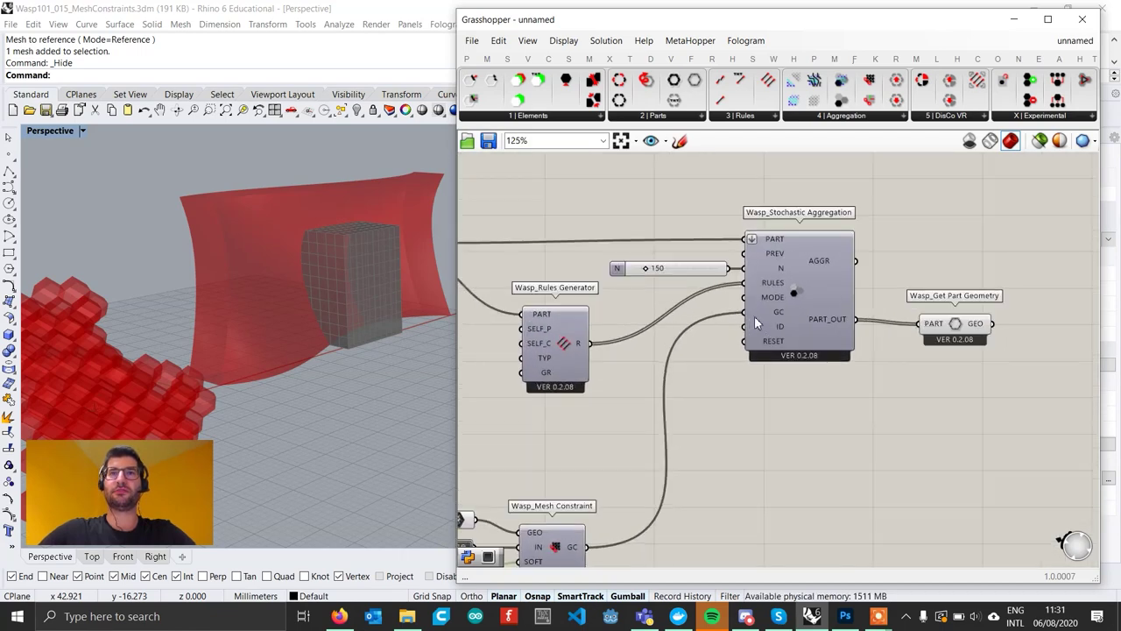
double_click(688, 371)
text(butt)
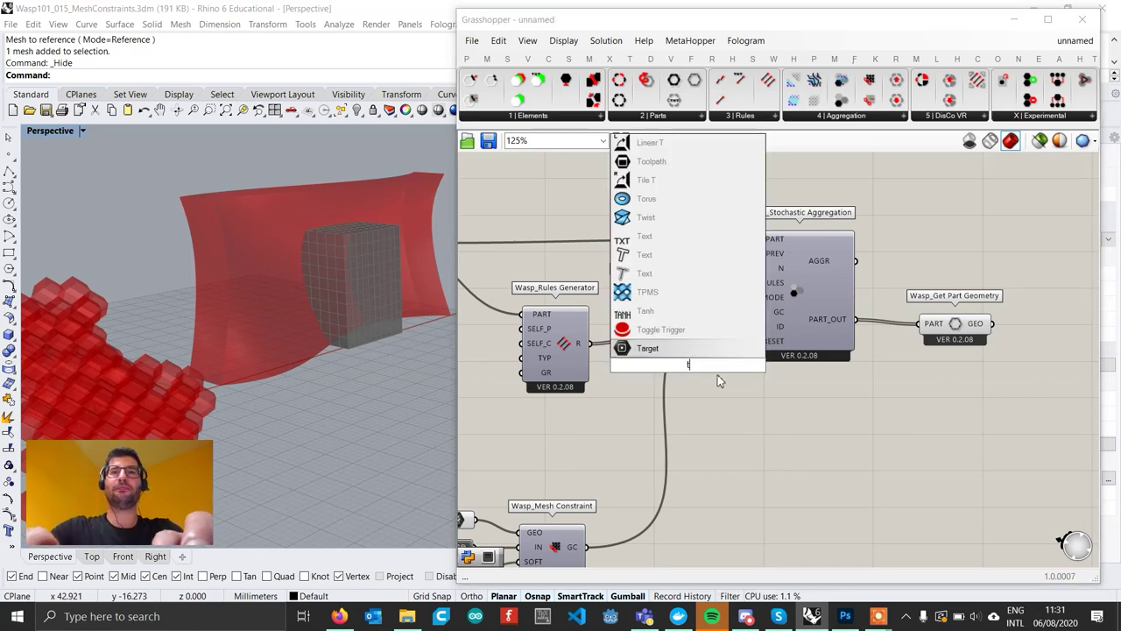
key(Return)
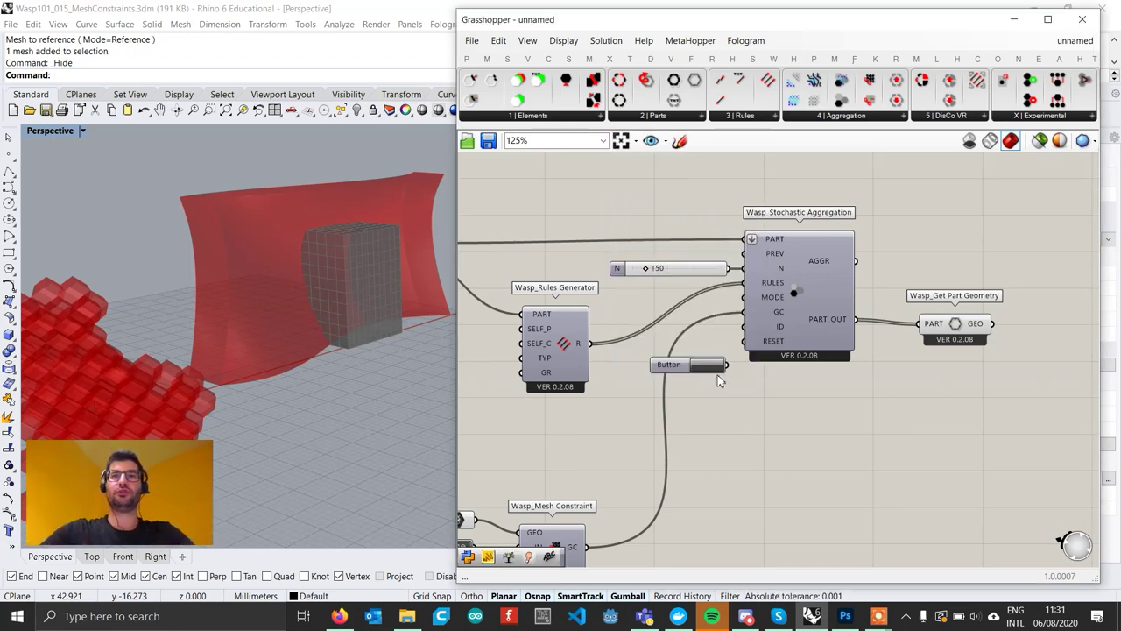
drag(734, 366, 745, 341)
click(672, 372)
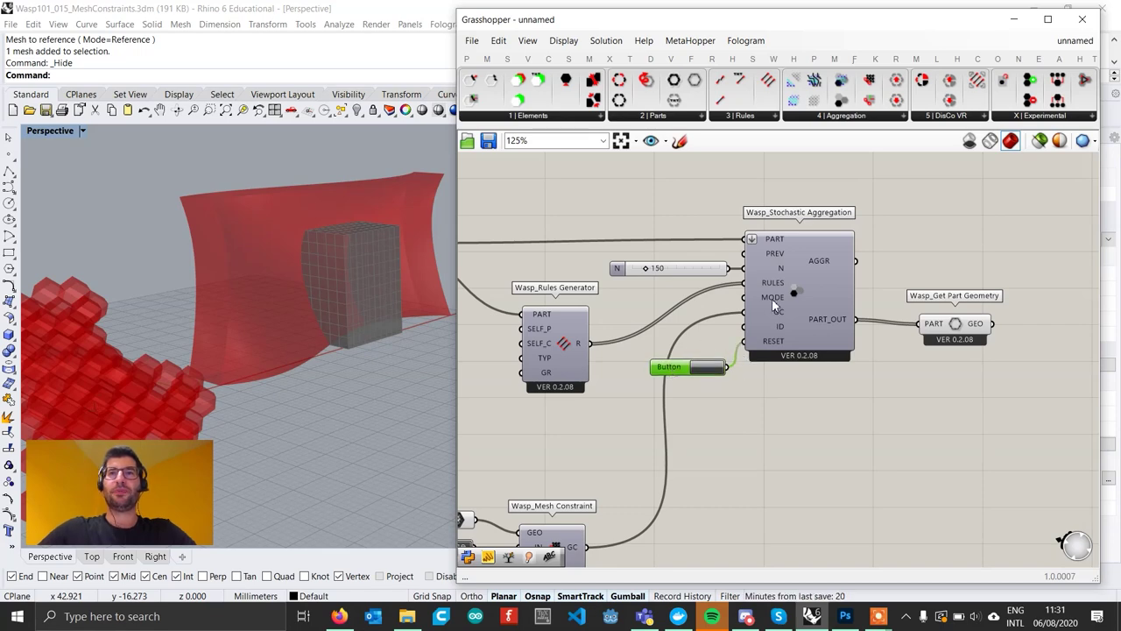
click(711, 368)
shift+right_drag(220, 363, 270, 339)
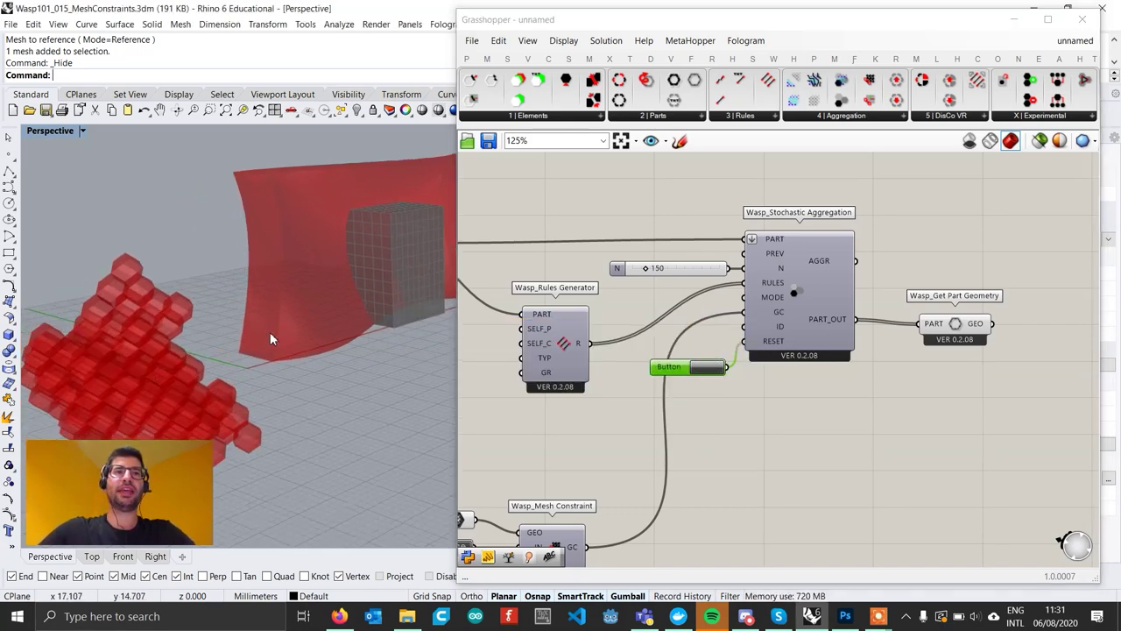
Add a number slider with the value 2 and connect it to the Wasp_Stochastic Aggregation's MODE input.
mouse_move(780, 302)
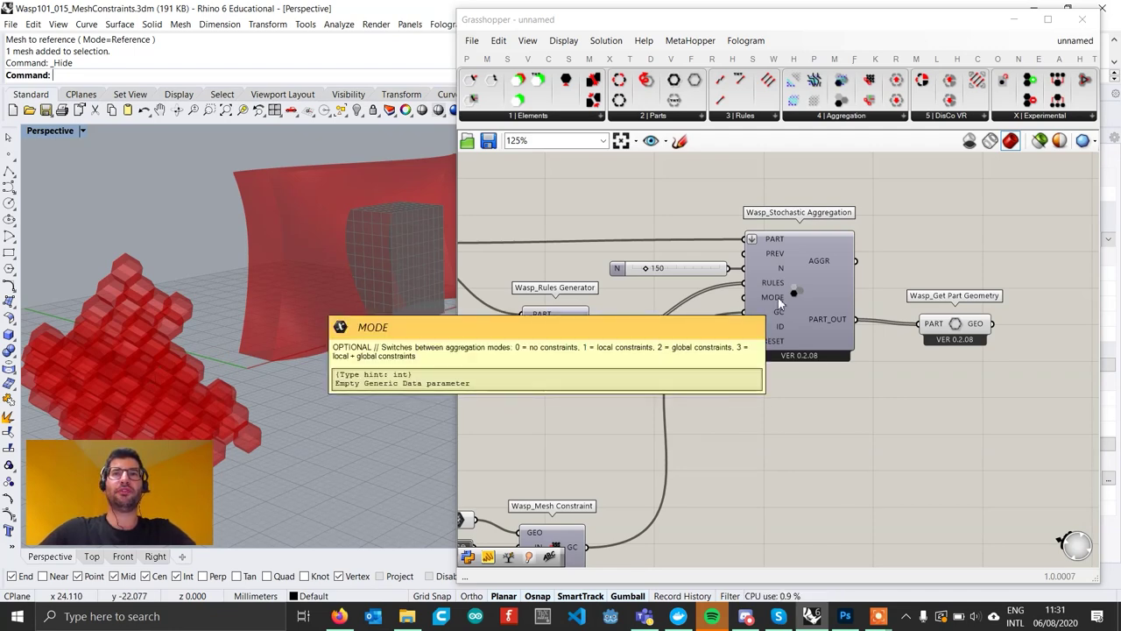
double_click(705, 309)
text(2)
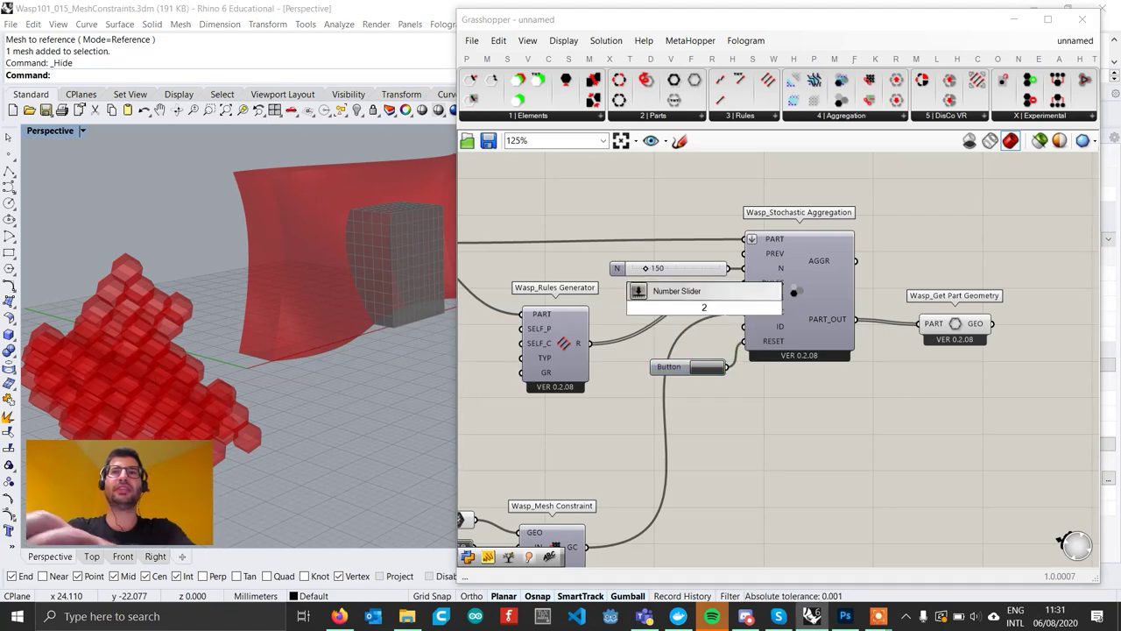
key(Return)
mouse_move(727, 309)
mouse_down()
mouse_move(692, 304)
mouse_move(744, 297)
mouse_up()
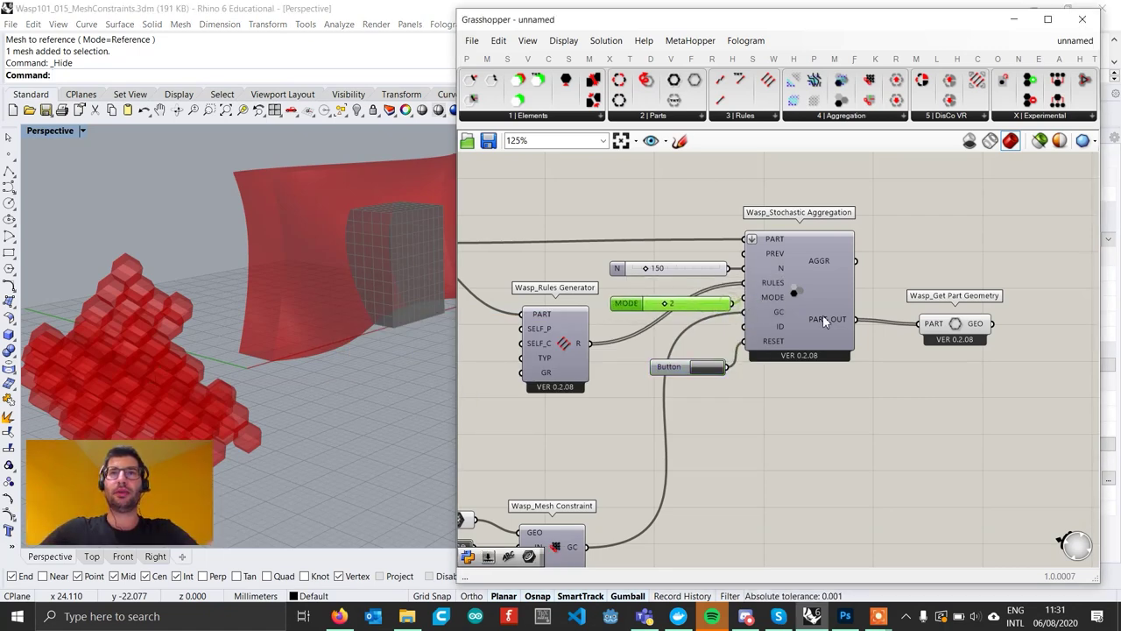
Move the aggregation group farther from the Wasp_Rules Generator and reset the aggregation with its button.
drag(997, 418, 680, 246)
drag(772, 275, 832, 274)
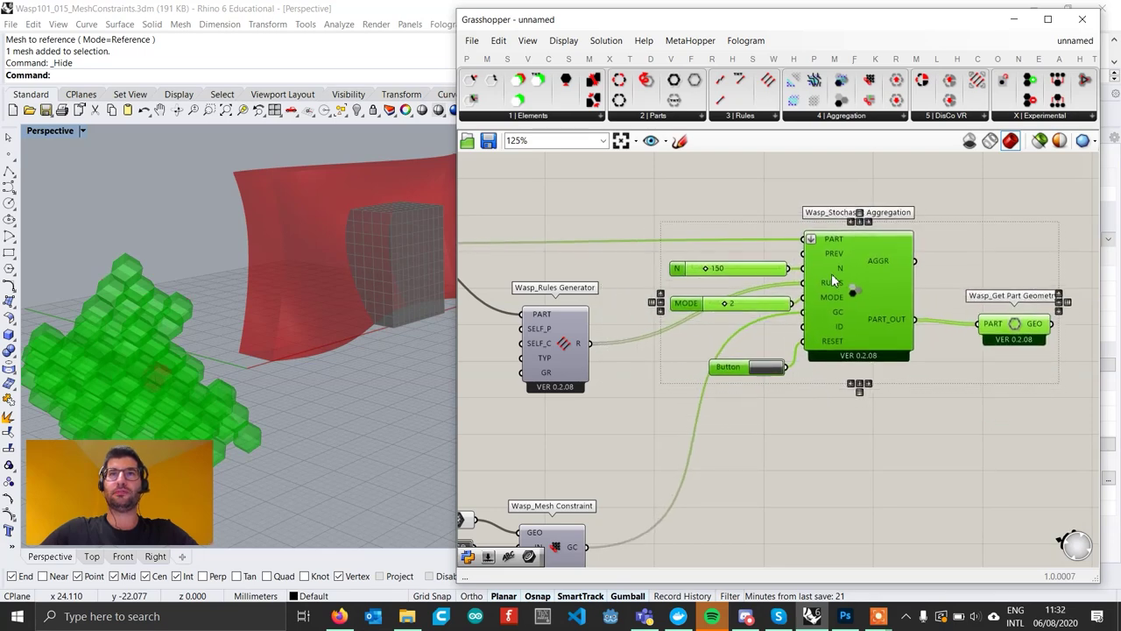
click(790, 373)
click(772, 367)
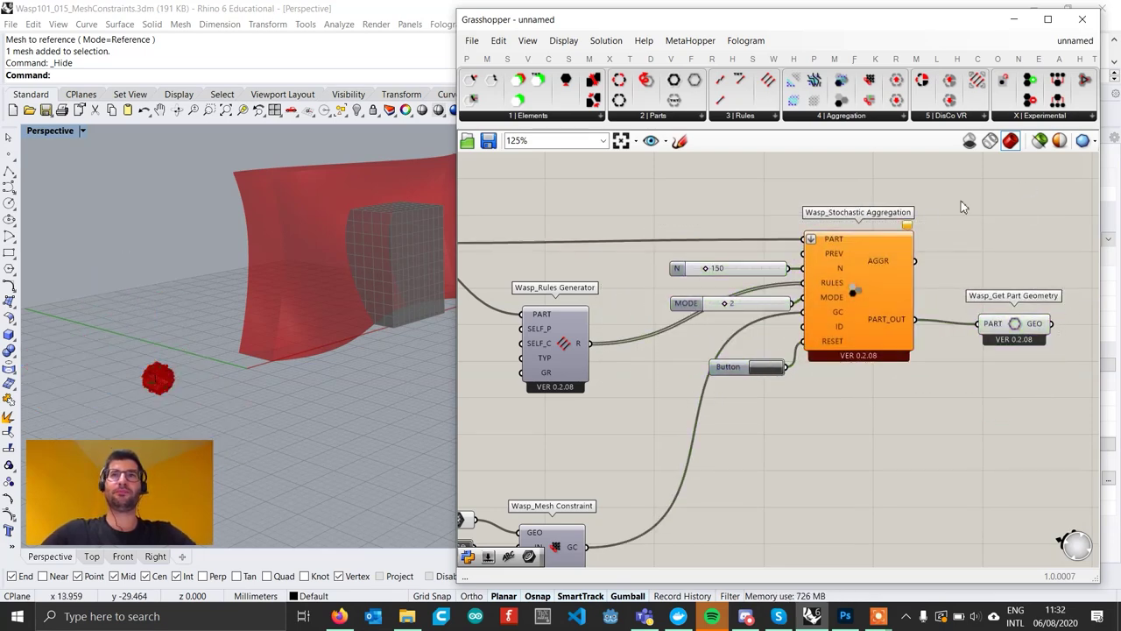
Examine the aggregation's warning and the position of the starting part relative to the curved wall mesh in the Rhino viewport.
mouse_move(909, 235)
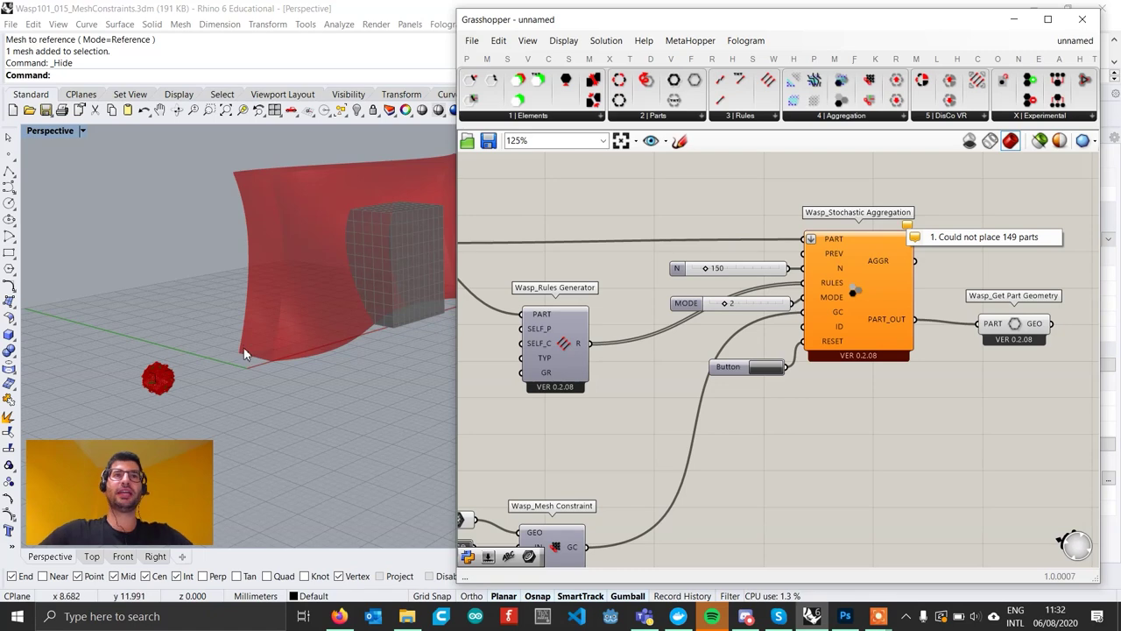
right_drag(394, 306, 280, 254)
scroll(187, 403, up, 5)
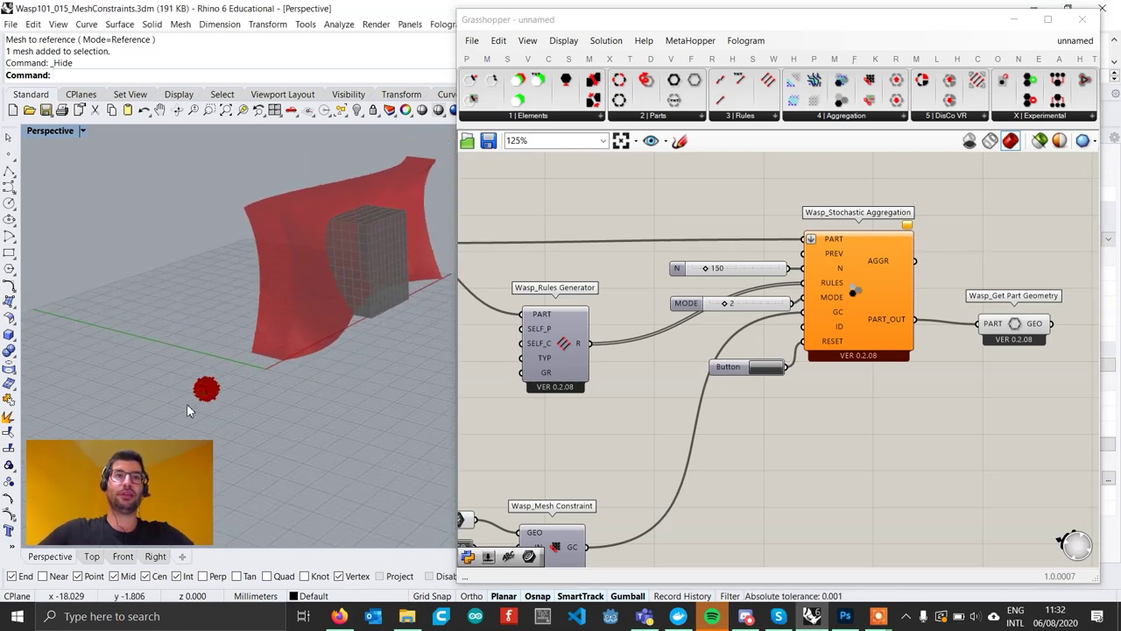
drag(125, 357, 127, 361)
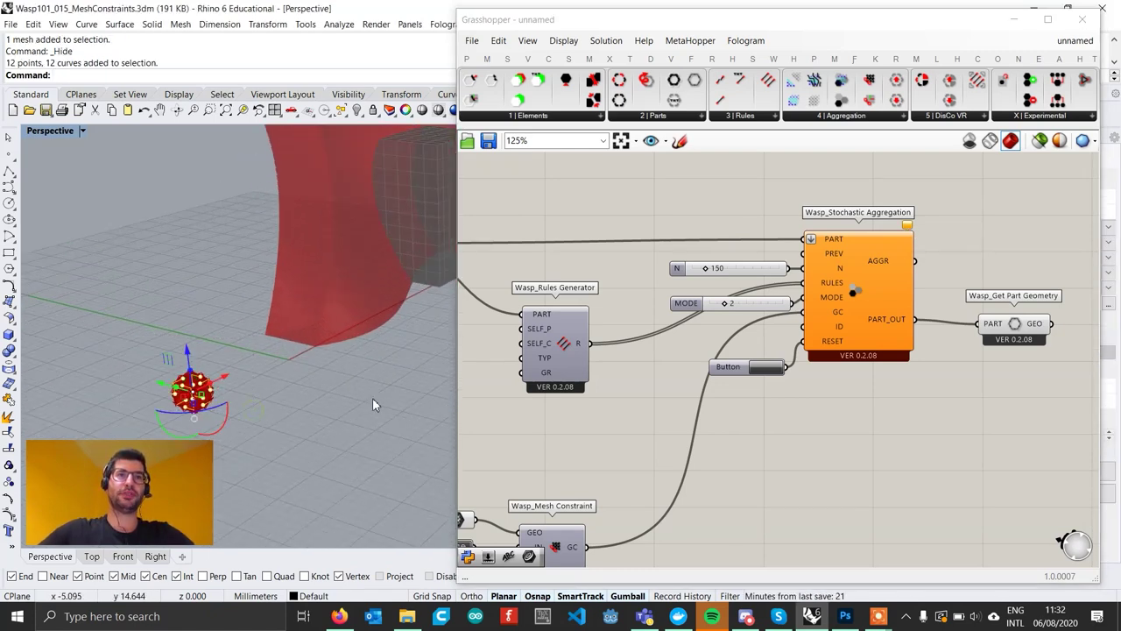
click(242, 386)
scroll(188, 401, down, 6)
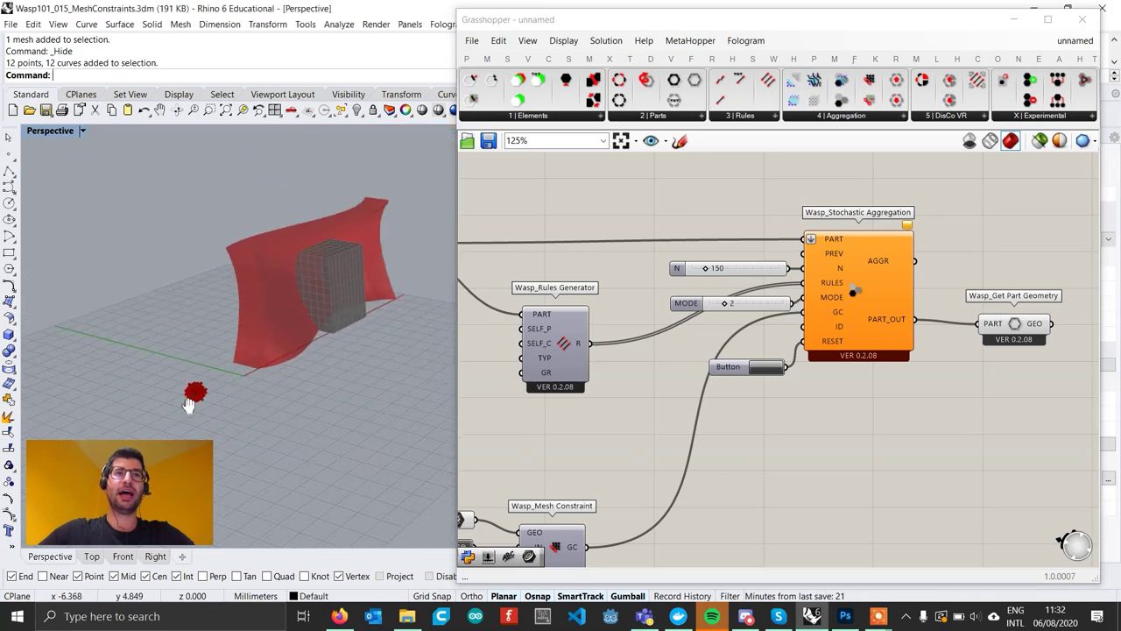
scroll(183, 409, up, 3)
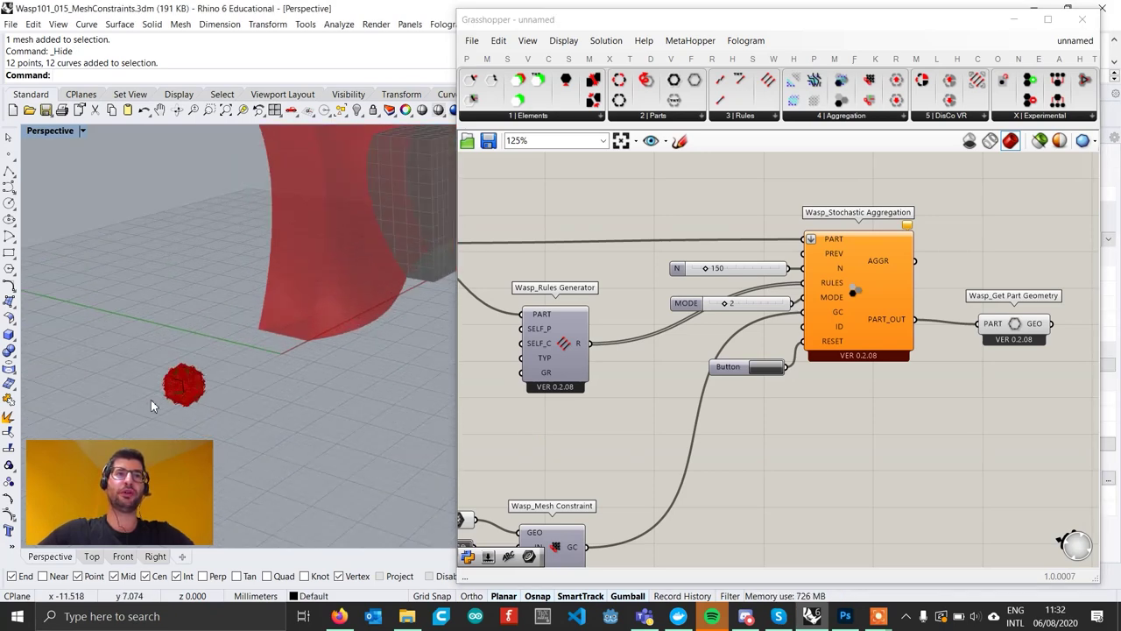
mouse_move(182, 390)
right_down()
mouse_move(170, 368)
mouse_move(160, 387)
right_up()
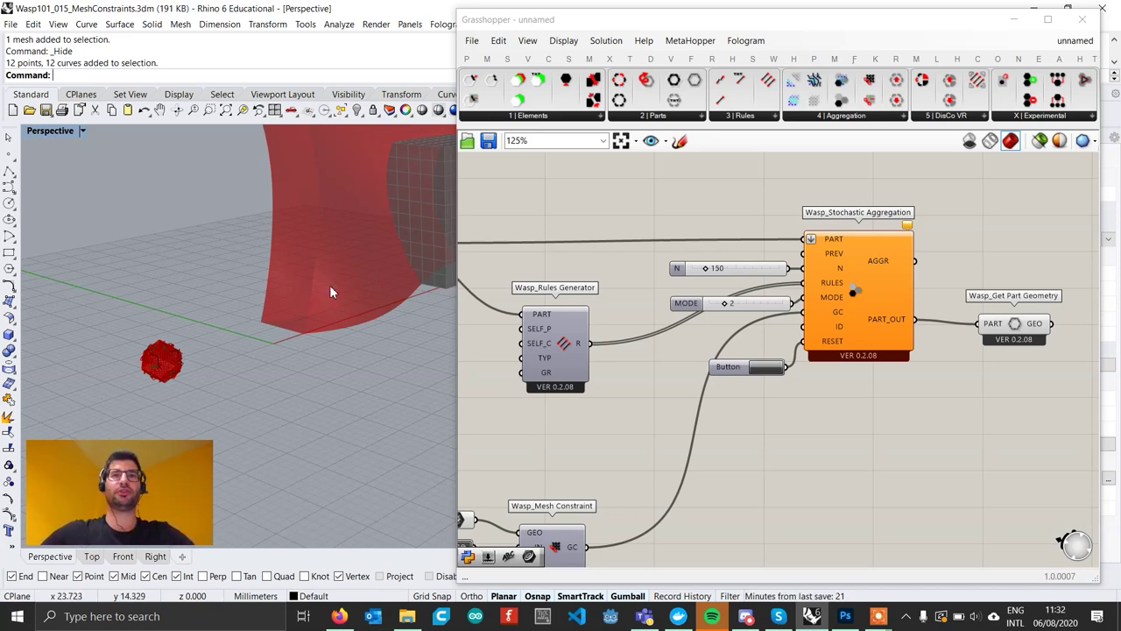
scroll(337, 278, down, 5)
shift+right_drag(342, 280, 292, 340)
scroll(296, 326, down, 1)
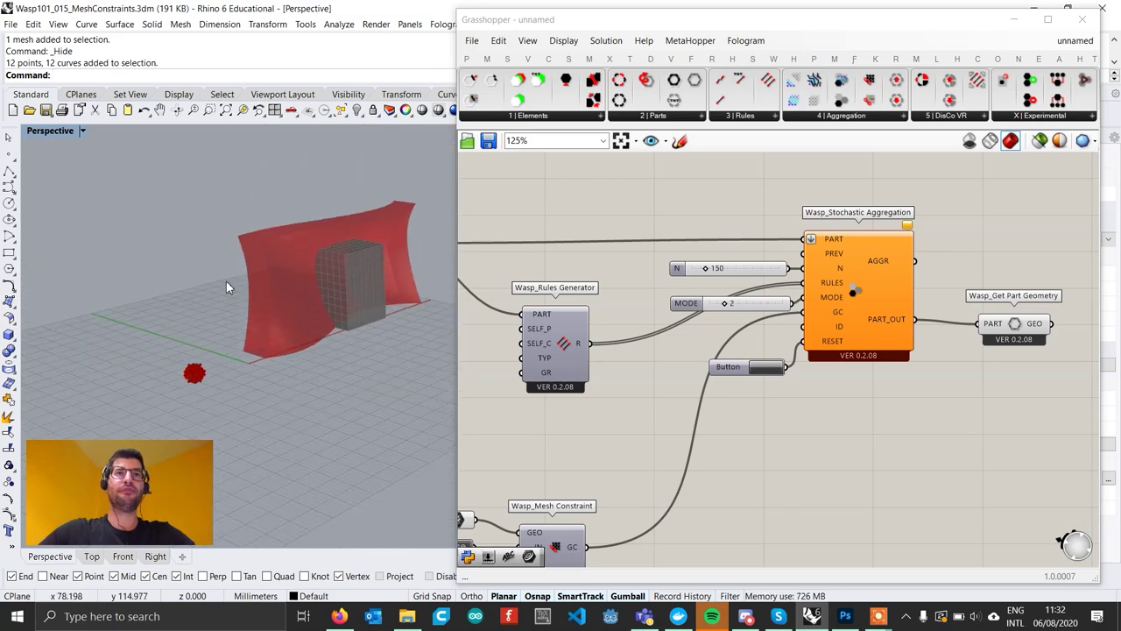
right_drag(425, 293, 311, 308)
scroll(316, 307, up, 3)
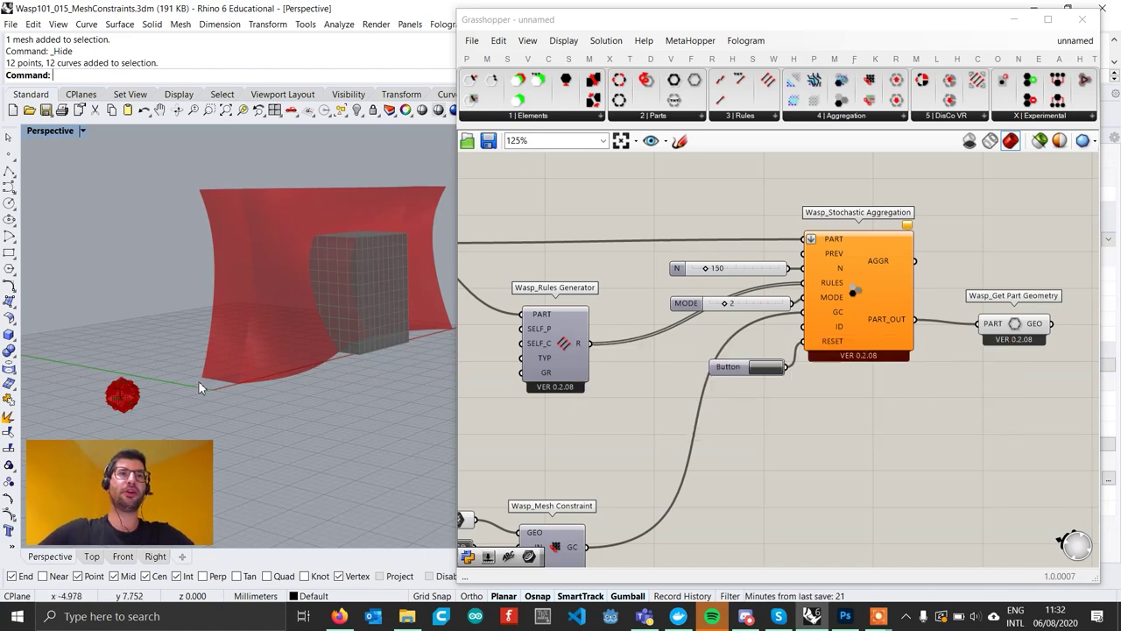
right_drag(253, 371, 262, 349)
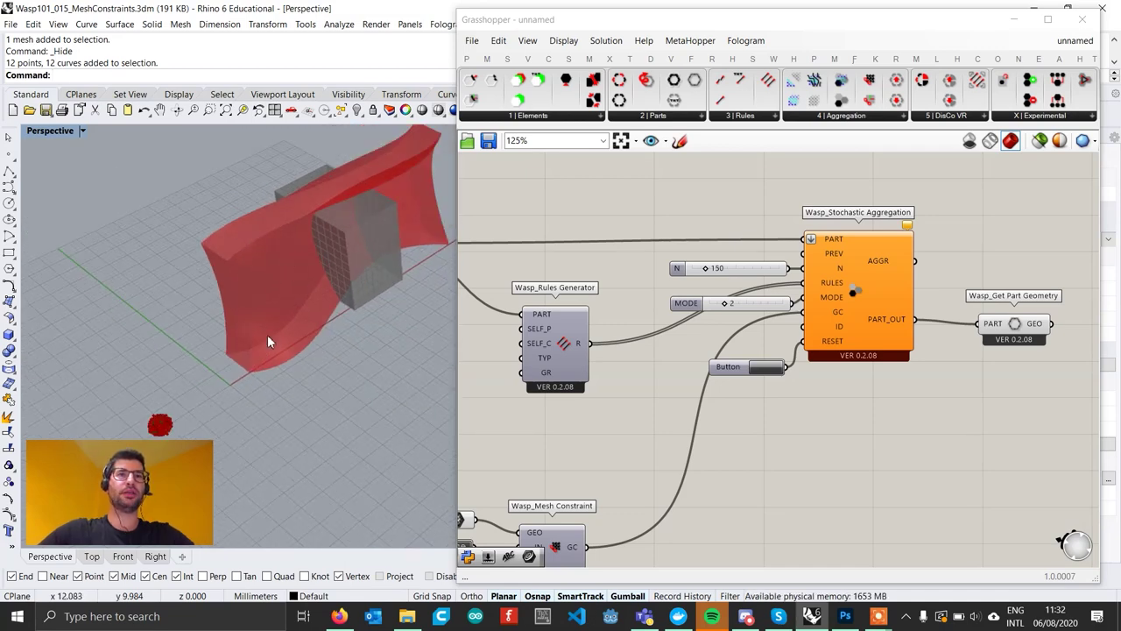
Move the Wasp_Mesh Constraint with its Mesh parameter and both toggles farther below the Wasp_Rules Generator to free canvas space.
right_drag(643, 386, 801, 340)
scroll(801, 340, down, 1)
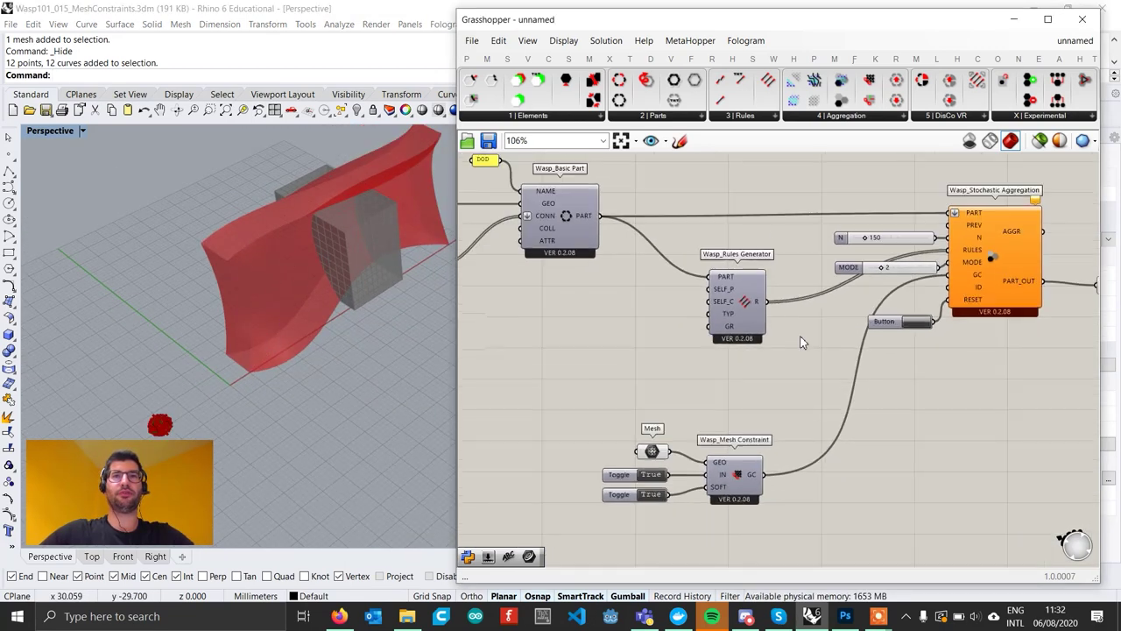
scroll(780, 346, down, 1)
drag(837, 516, 629, 424)
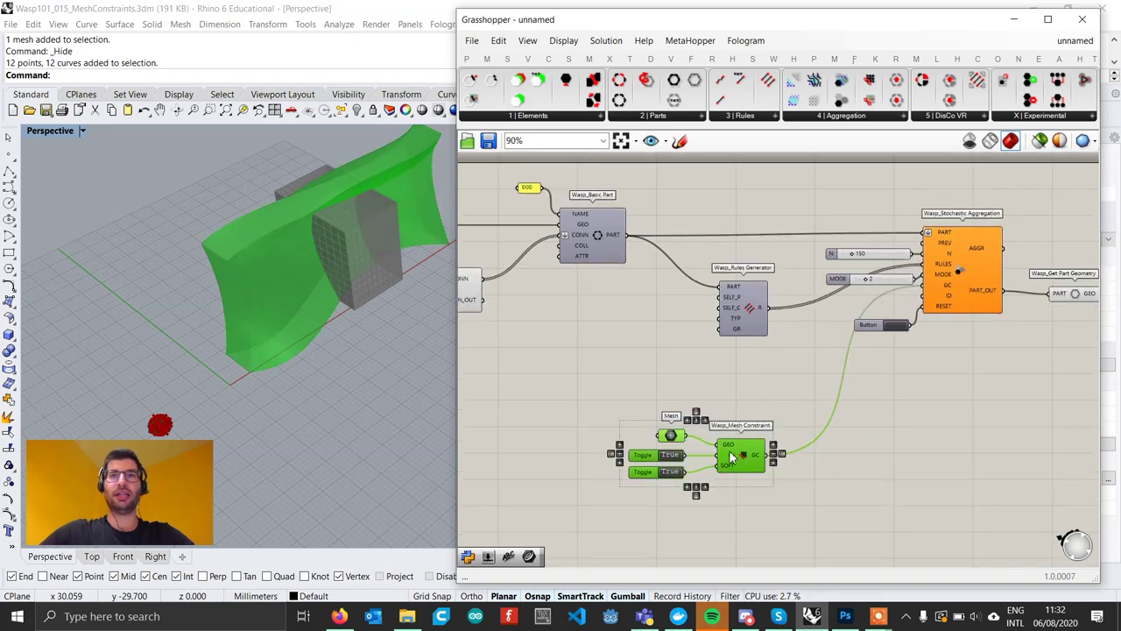
drag(732, 456, 737, 522)
click(795, 462)
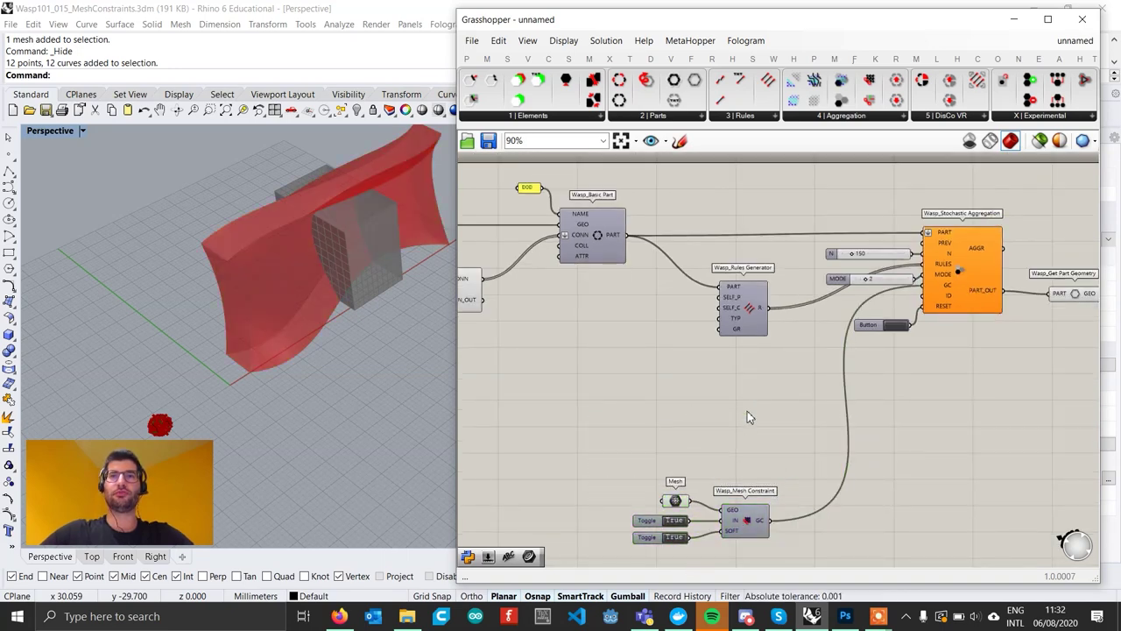
Add a Wasp_Transform Part component between the Wasp_Rules Generator and the Wasp_Mesh Constraint.
scroll(745, 415, up, 1)
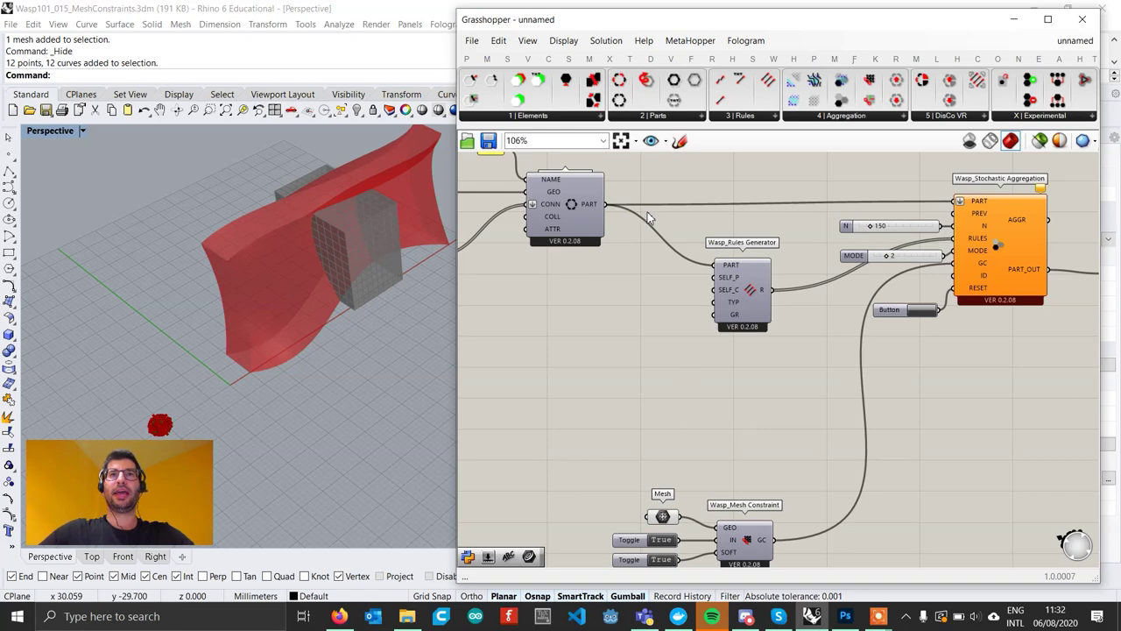
click(673, 116)
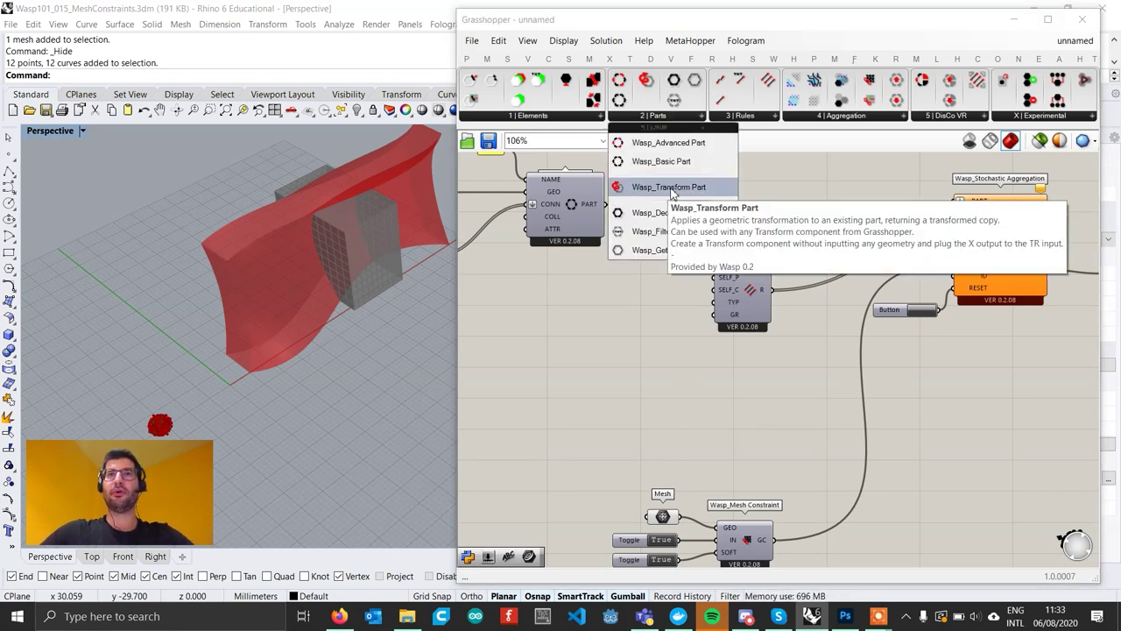
click(672, 189)
click(746, 394)
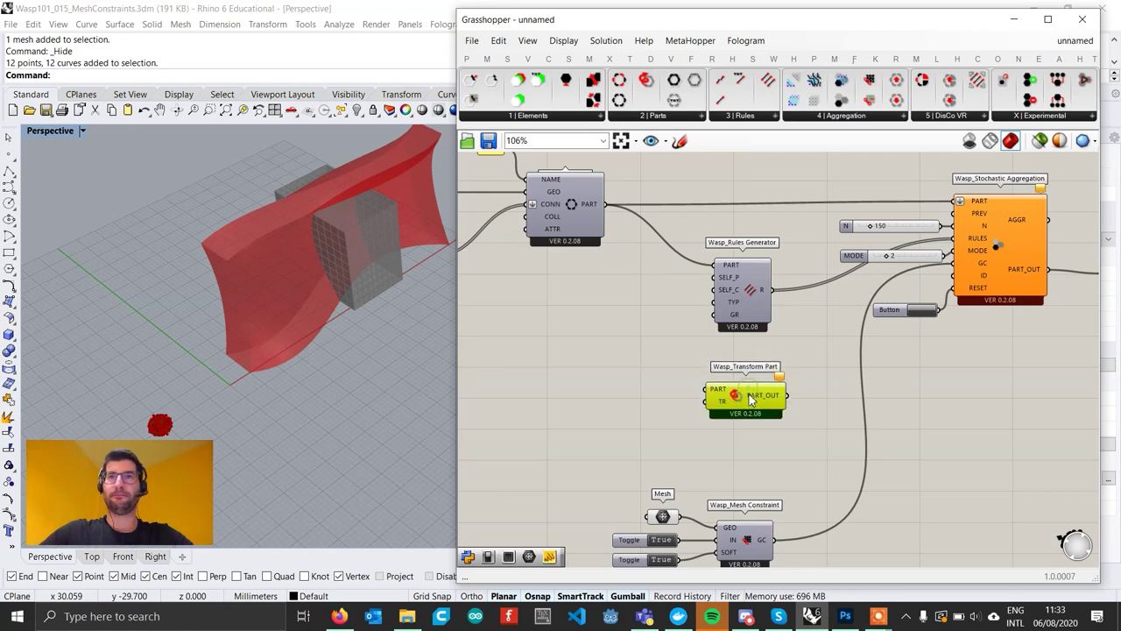
Connect the PART output of the Wasp_Basic Part to the PART input of the Wasp_Transform Part.
right_drag(602, 207, 596, 234)
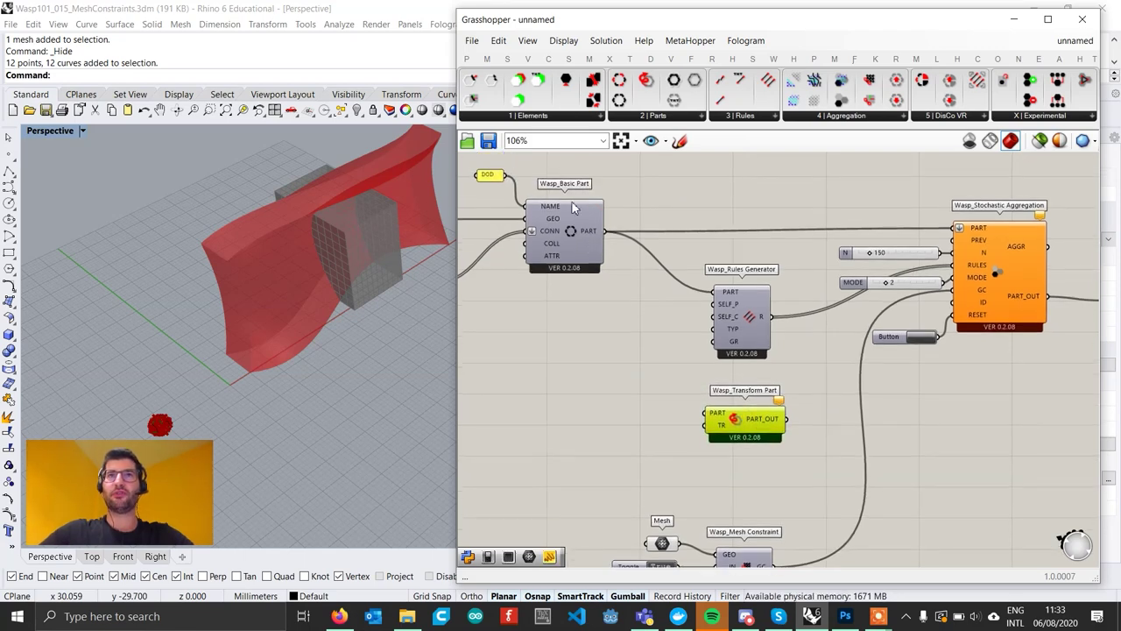
click(557, 221)
drag(604, 231, 710, 414)
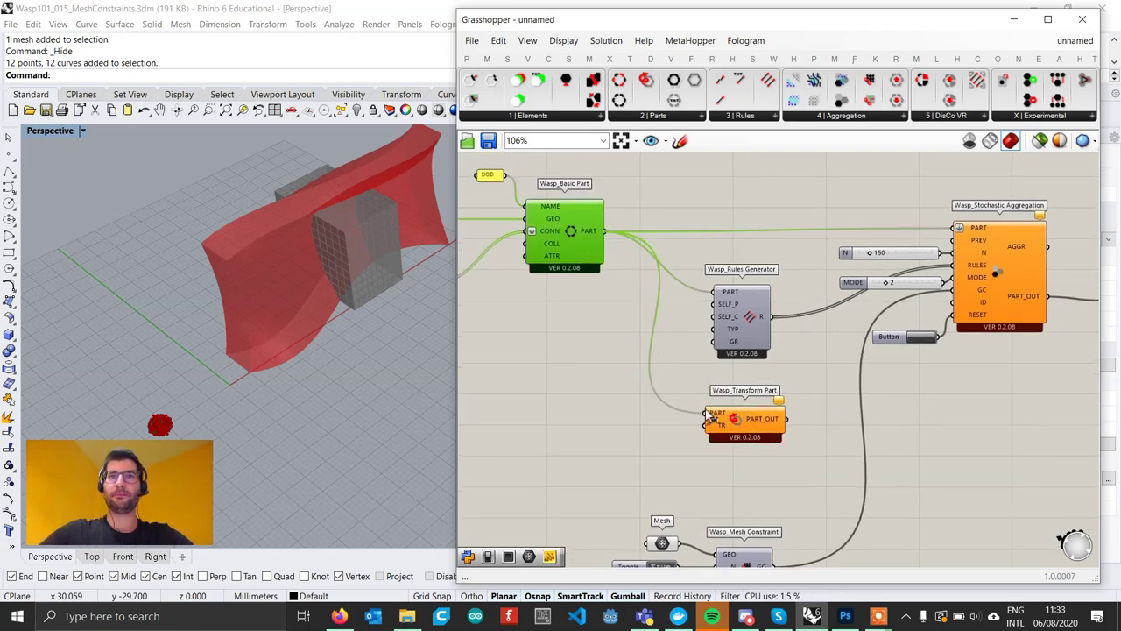
Add a Move component beside the Wasp_Transform Part.
double_click(609, 441)
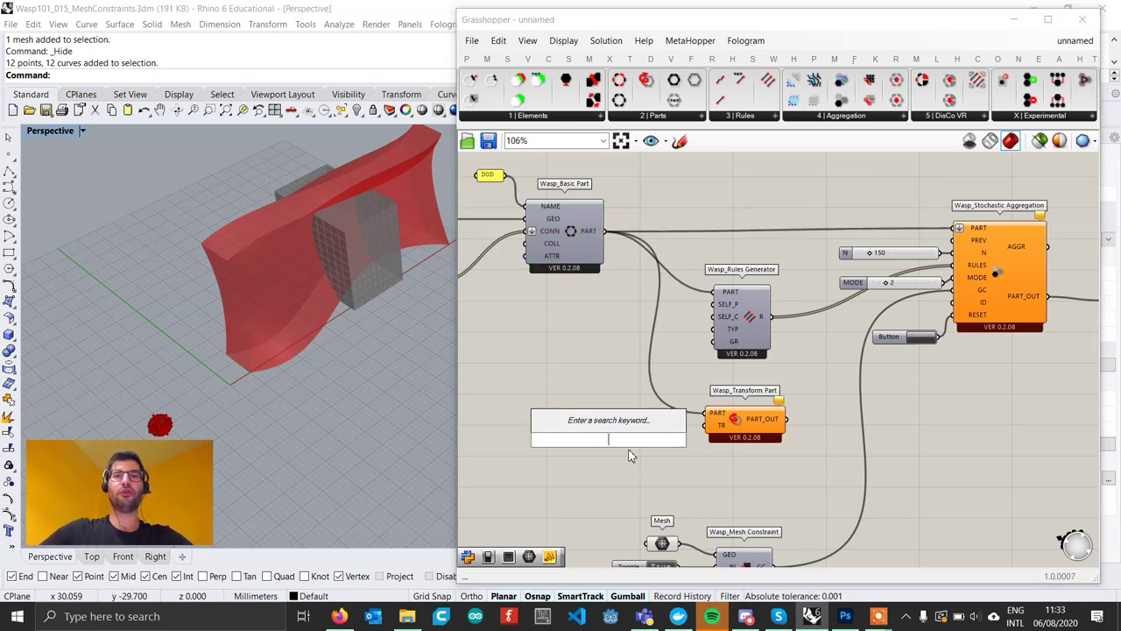
text(move)
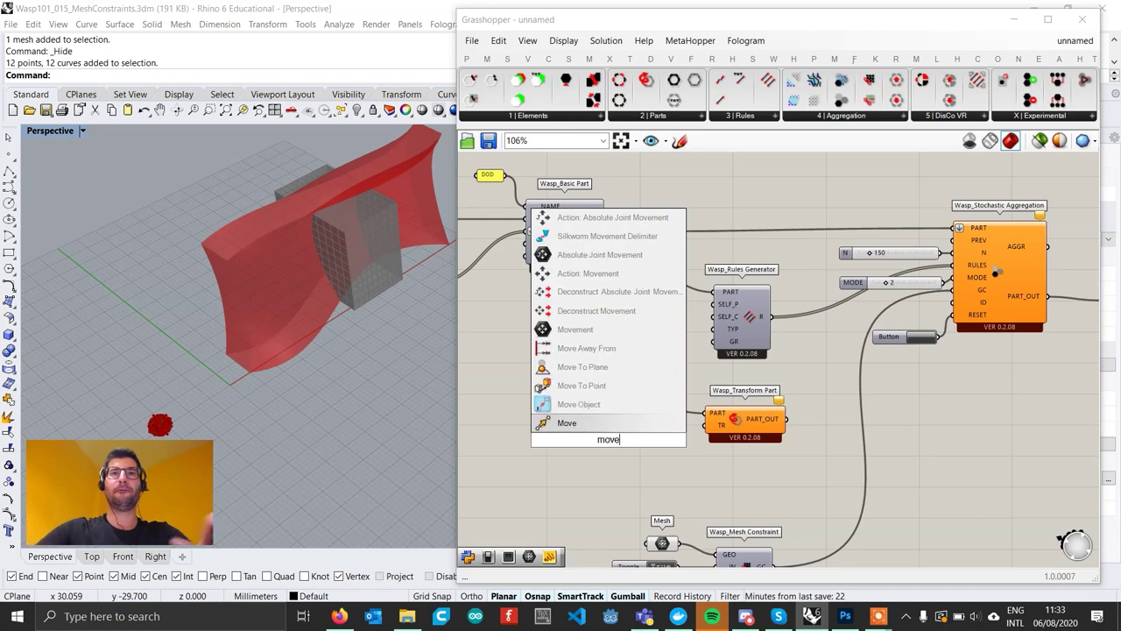
key(Return)
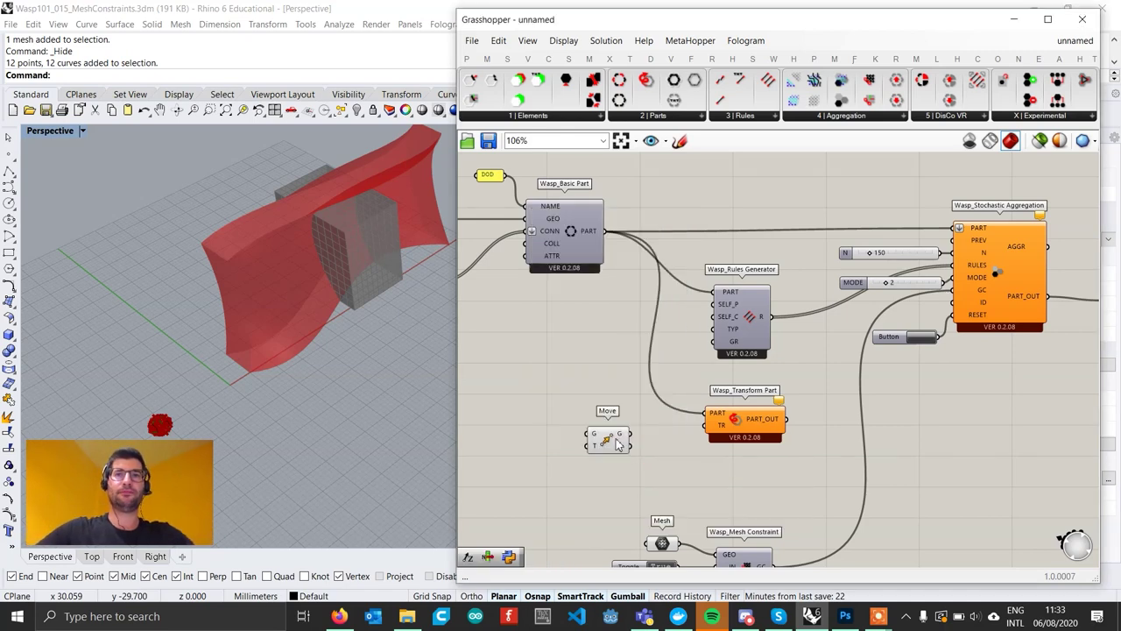
Add a Vector XYZ component and place it just before the Move component.
scroll(608, 445, up, 2)
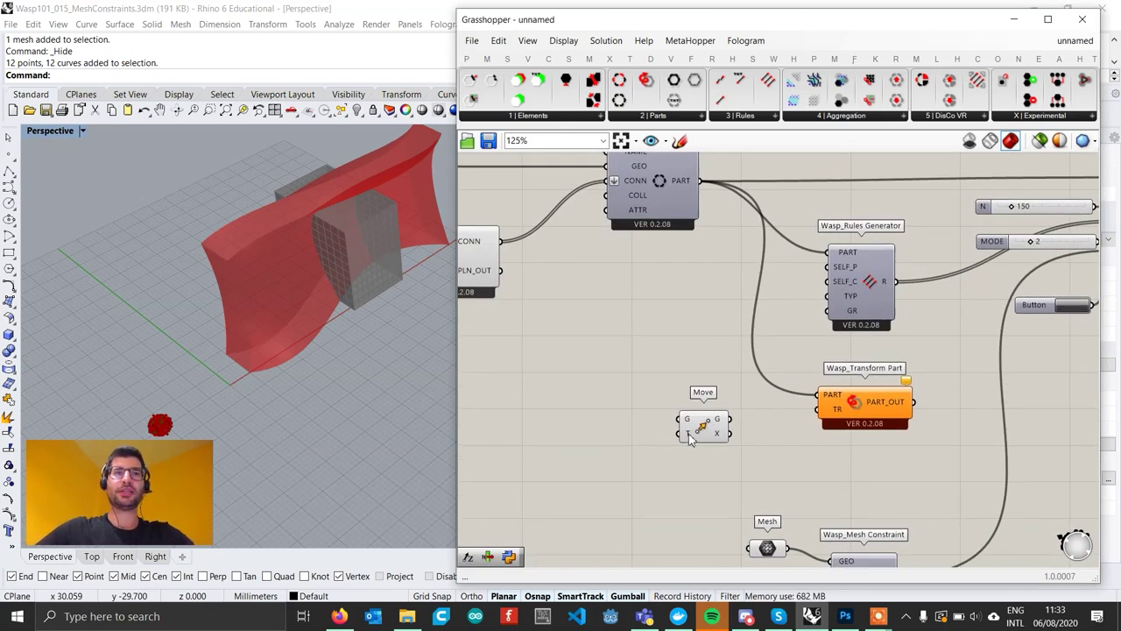
double_click(594, 456)
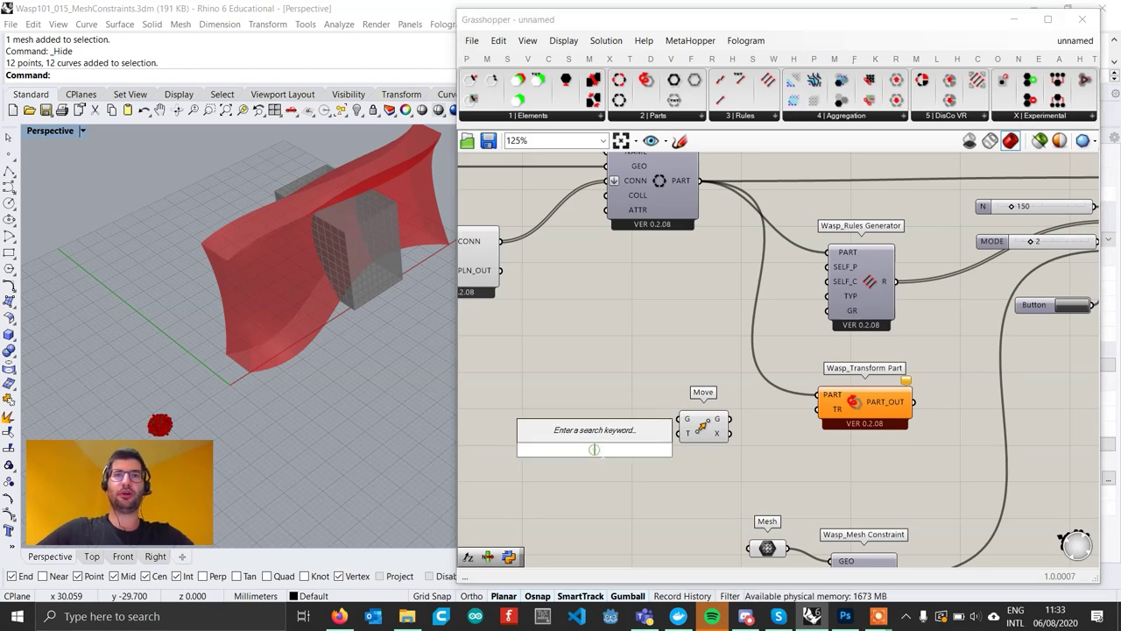
text(vecot)
key(BackSpace)
key(BackSpace)
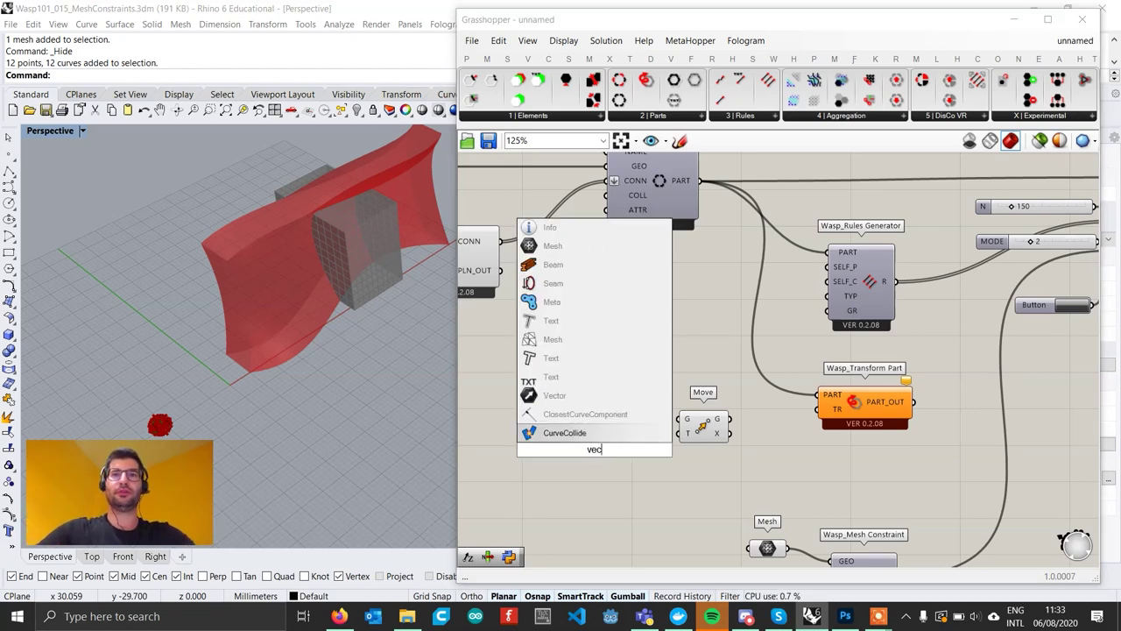
key(Up)
key(Return)
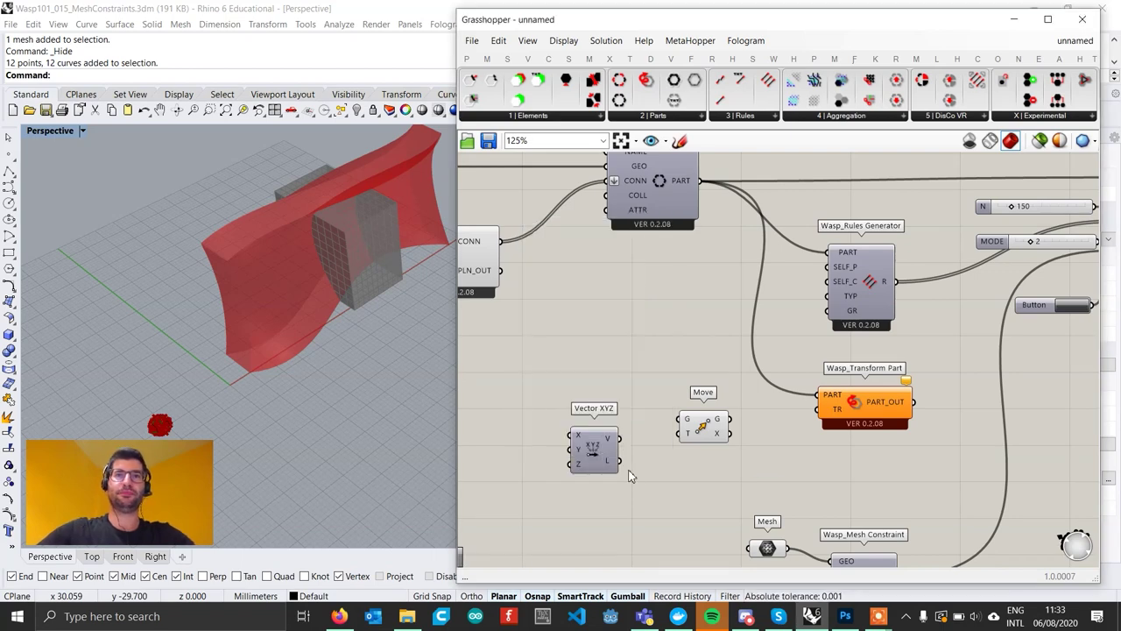
right_drag(614, 465, 716, 449)
scroll(708, 450, up, 1)
drag(702, 442, 731, 443)
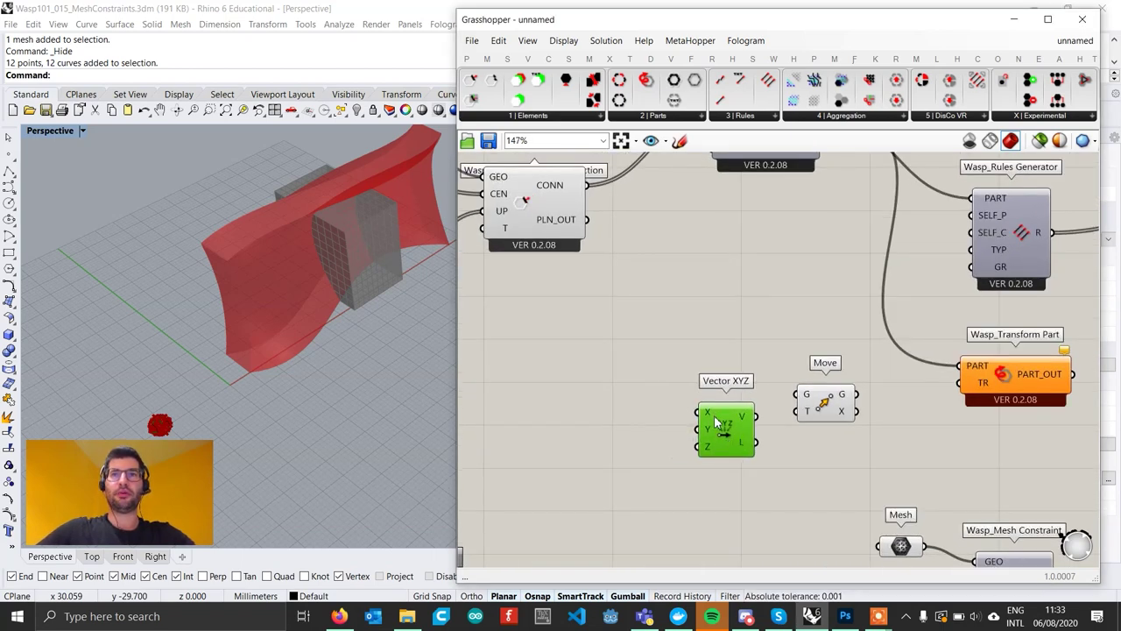
Add an integer number slider ranging from -50 to 50 with the value 0 beside the Vector XYZ component.
click(596, 419)
double_click(593, 411)
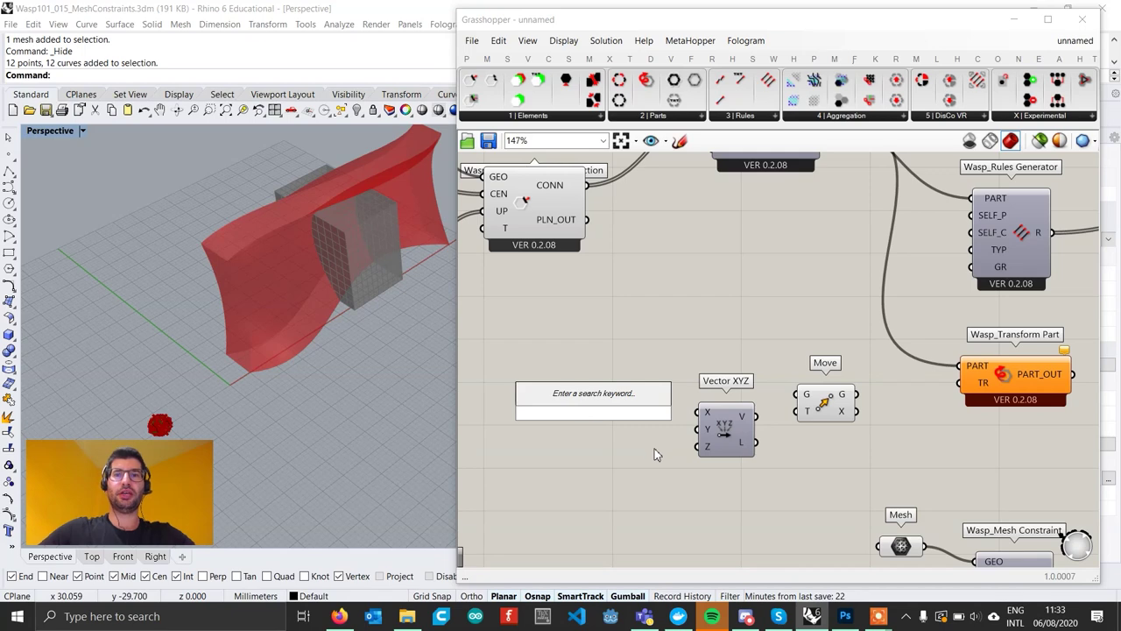
text(-)
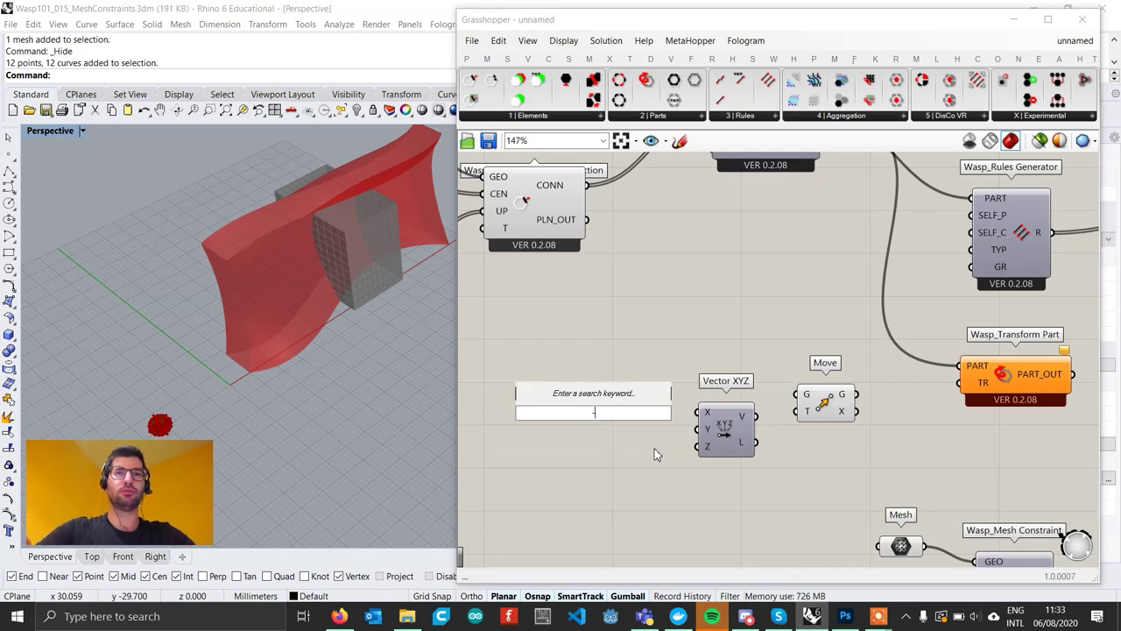
text(50)
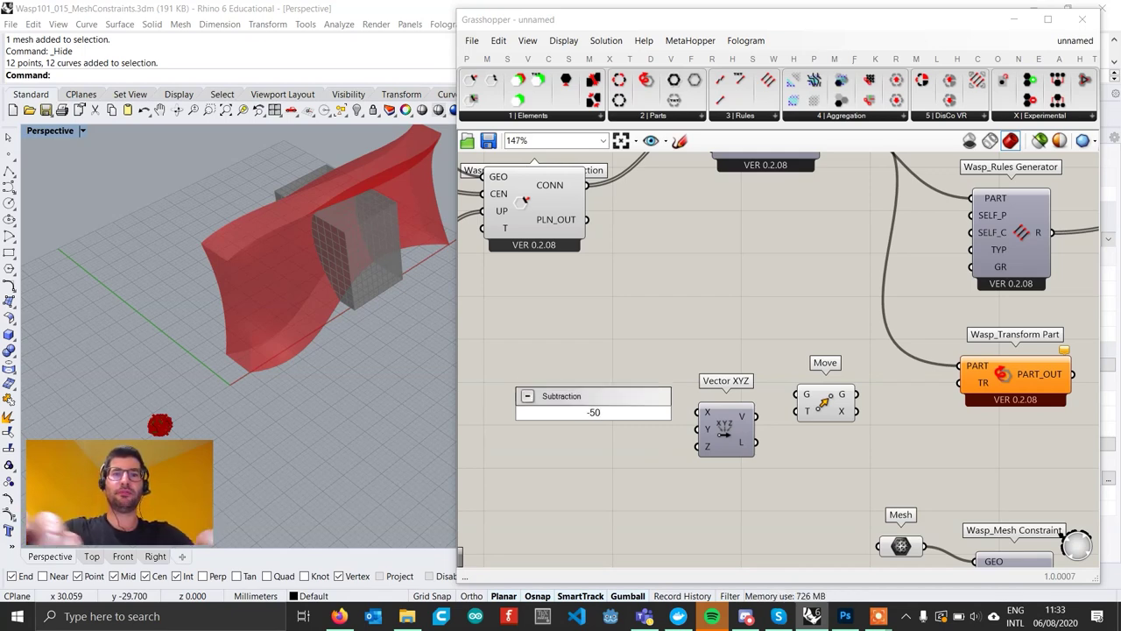
text(..0..)
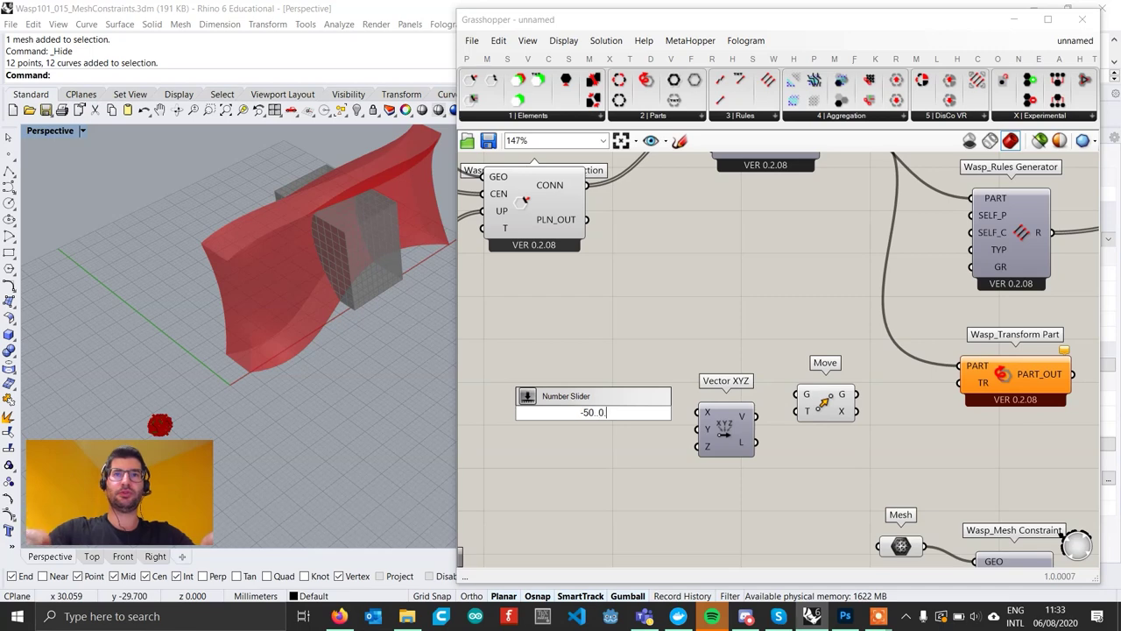
text(50)
key(Return)
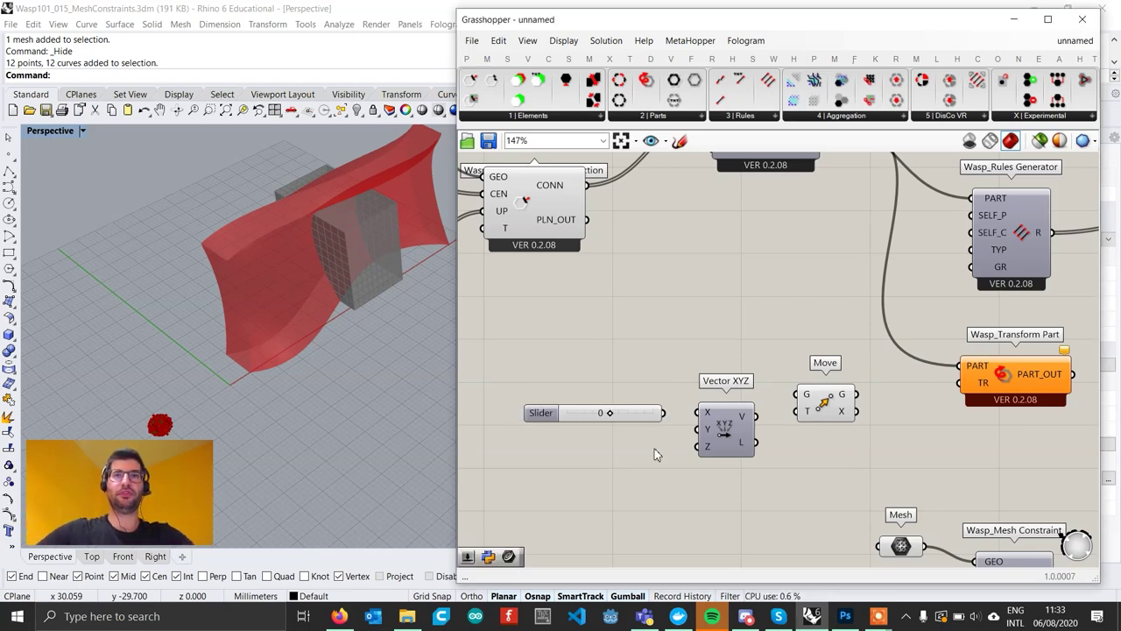
Duplicate the number slider twice and arrange the three sliders in an aligned, evenly spaced stack.
drag(656, 415, 638, 444)
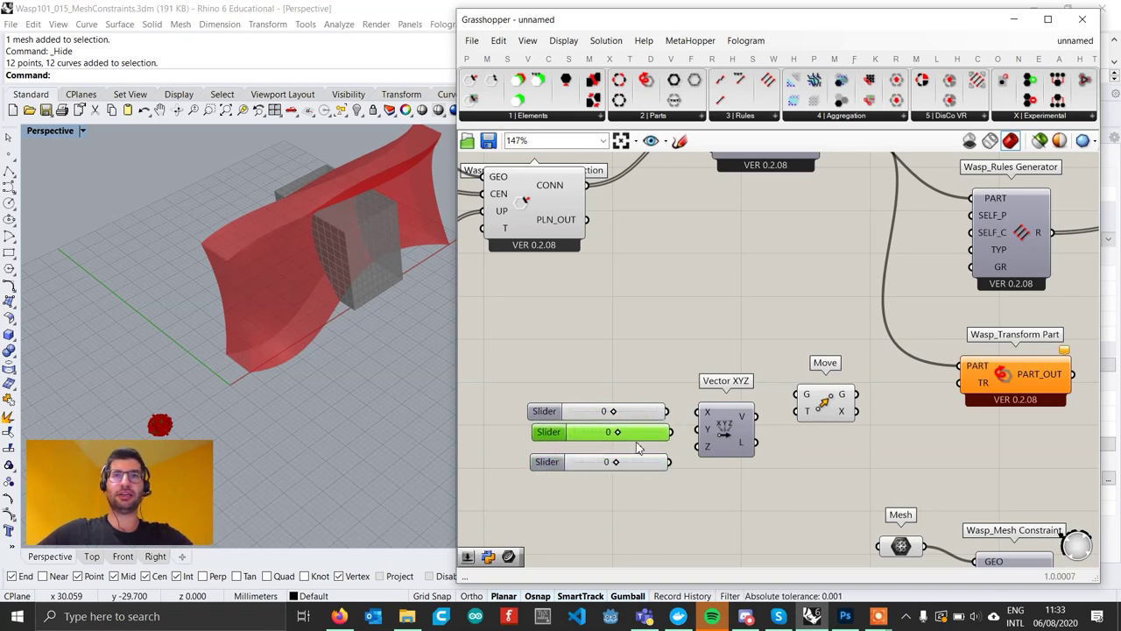
drag(647, 507, 619, 376)
click(597, 395)
click(597, 390)
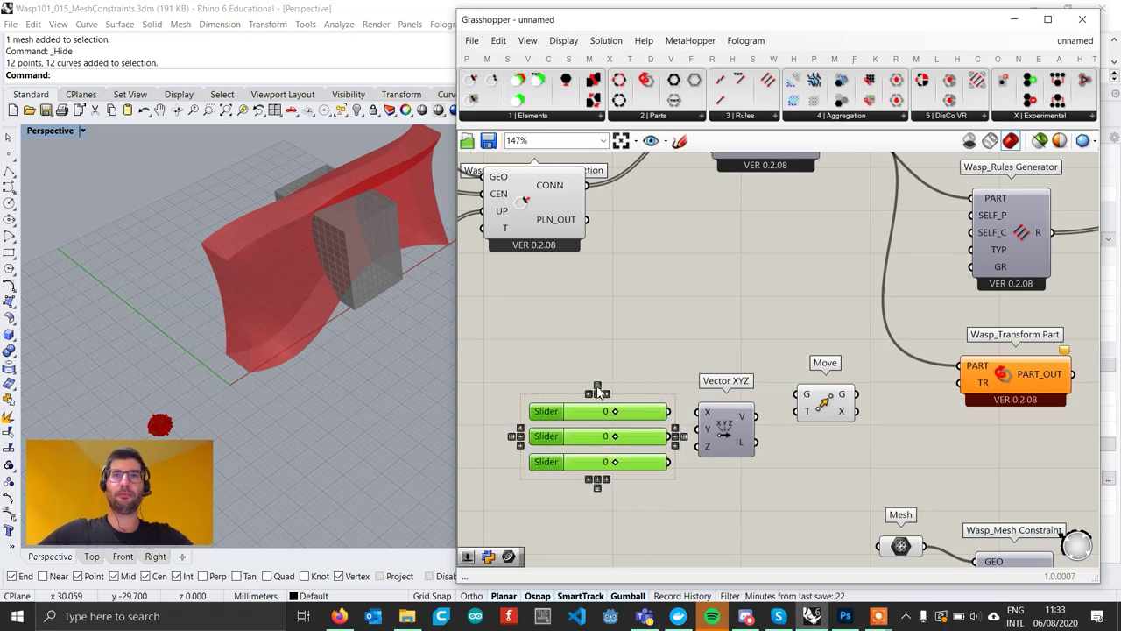
Connect the three sliders to the X, Y and Z inputs of the Vector XYZ and move that component clear of them.
click(643, 367)
mouse_move(697, 415)
mouse_down()
mouse_move(706, 413)
mouse_move(706, 429)
mouse_up()
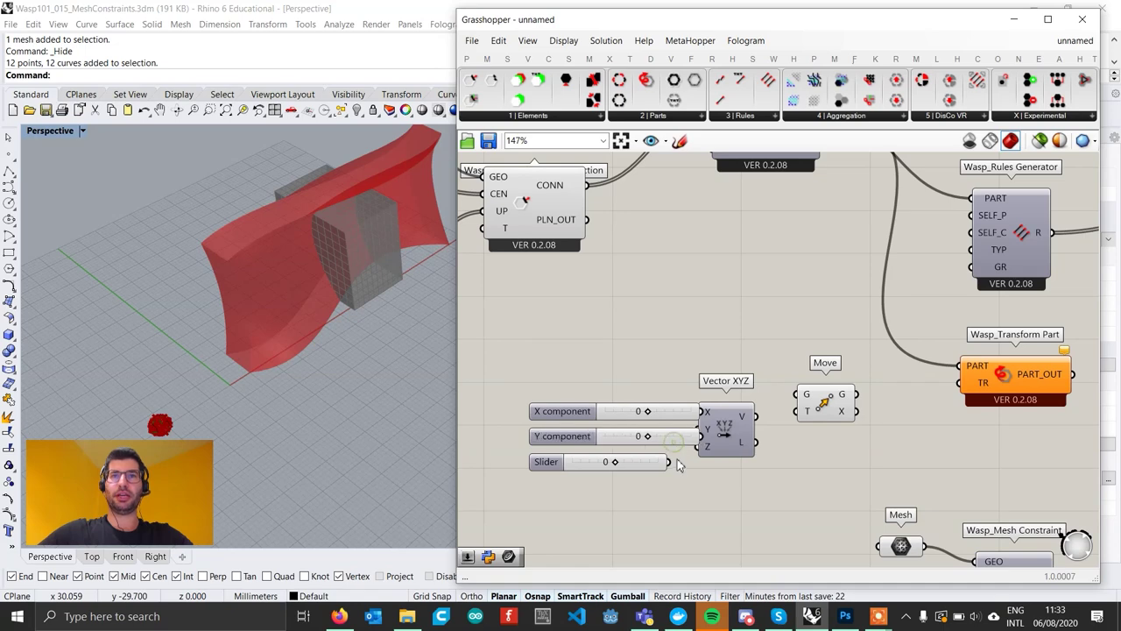
drag(668, 462, 707, 447)
click(724, 430)
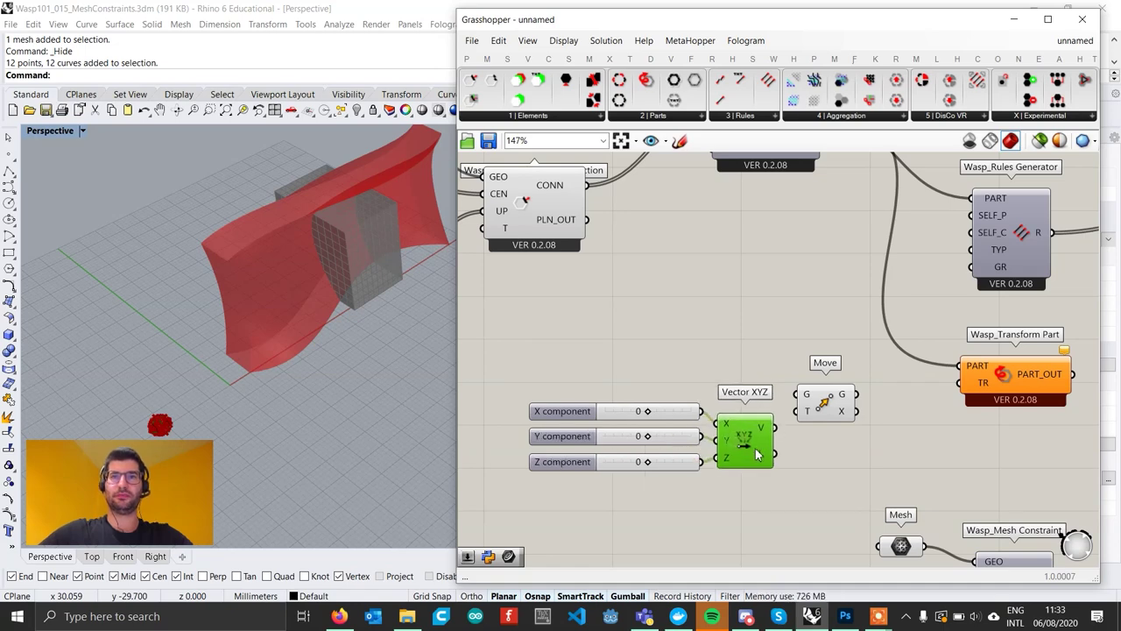
Connect the vector to the Move's T input and the Move's X output to the TR input of the Wasp_Transform Part.
right_drag(773, 432, 688, 431)
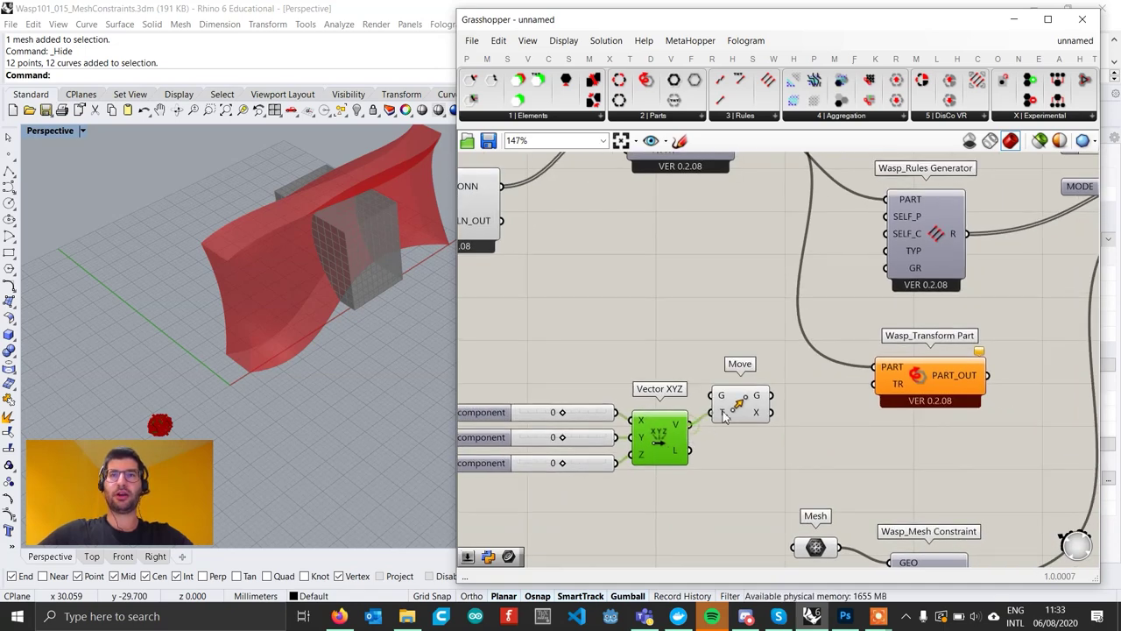
drag(726, 417, 735, 428)
right_drag(775, 438, 667, 422)
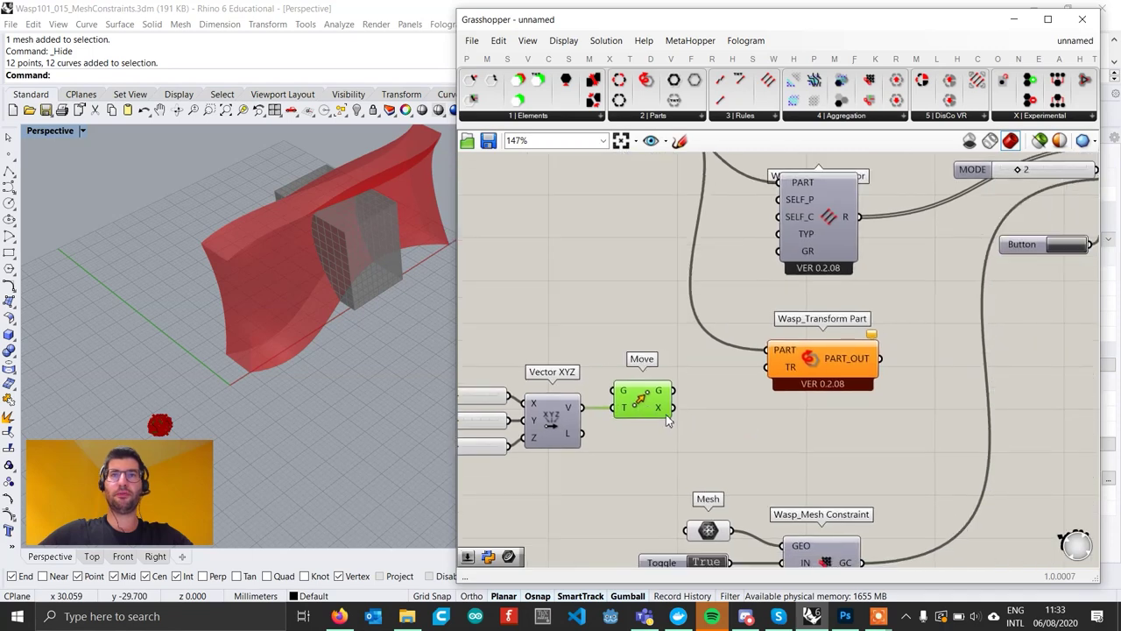
mouse_move(667, 421)
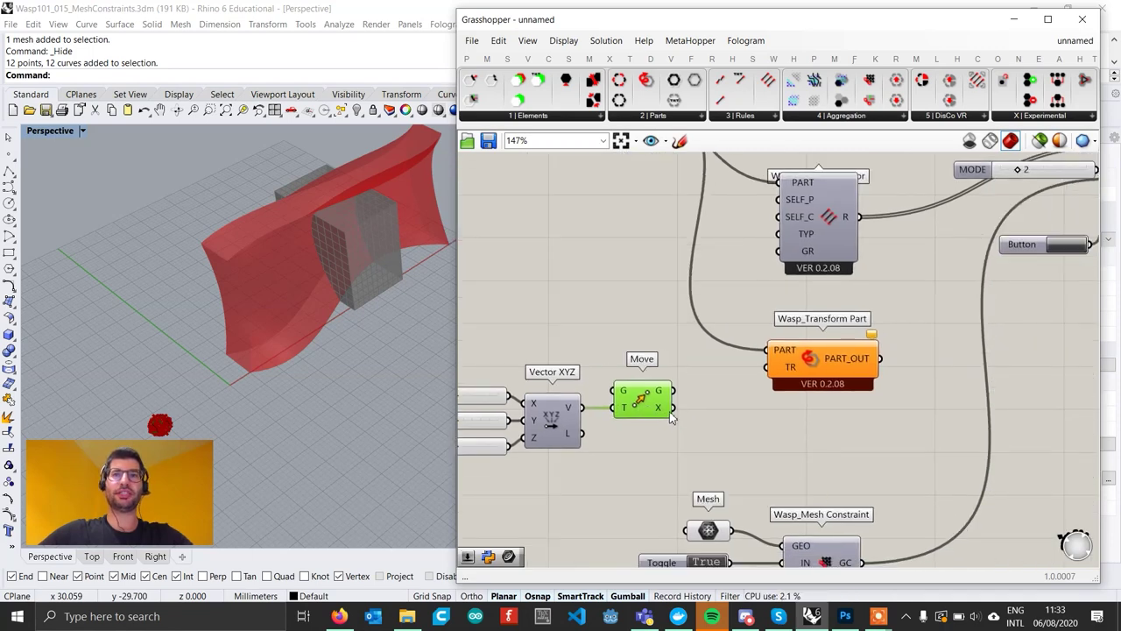
drag(672, 408, 769, 368)
click(843, 377)
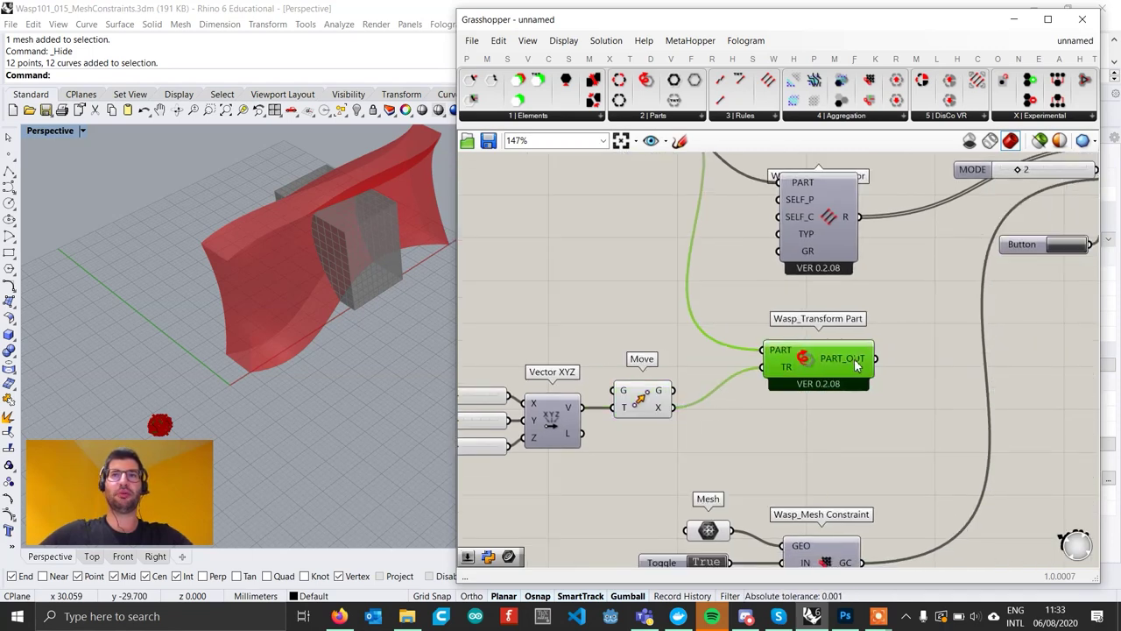
Add a Wasp_Get Part Geometry component below the Wasp_Transform Part and feed it the PART_OUT output.
right_drag(900, 413, 829, 420)
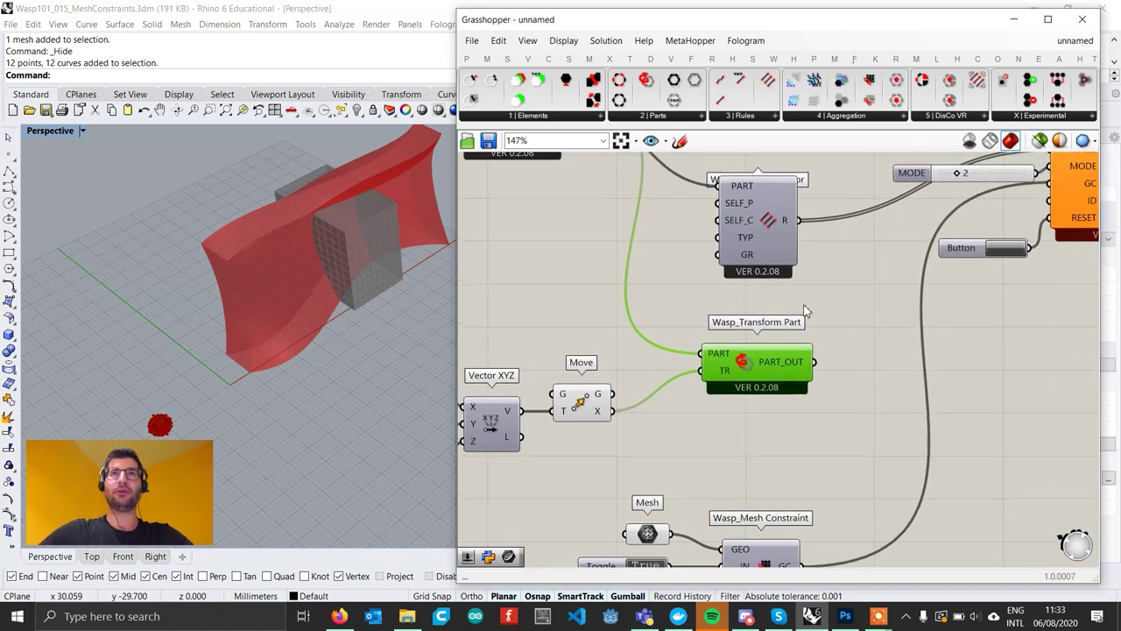
click(675, 120)
drag(664, 249, 837, 449)
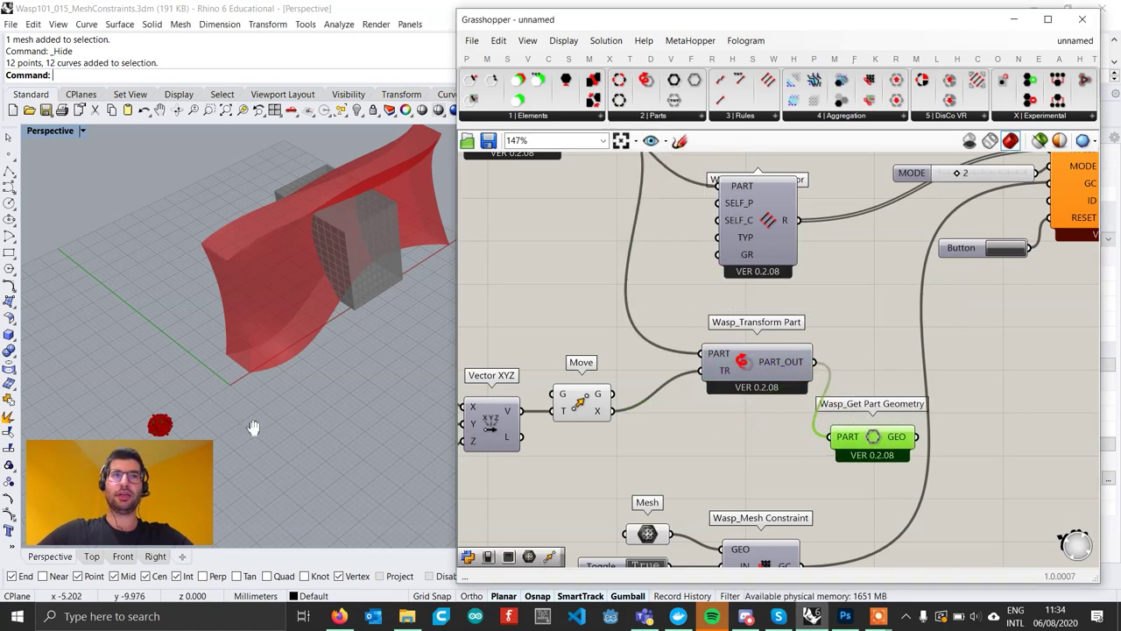
Set the vector sliders to X 26, Y 4 and Z 4 to shift the starting part into the curved wall mesh.
scroll(184, 421, up, 5)
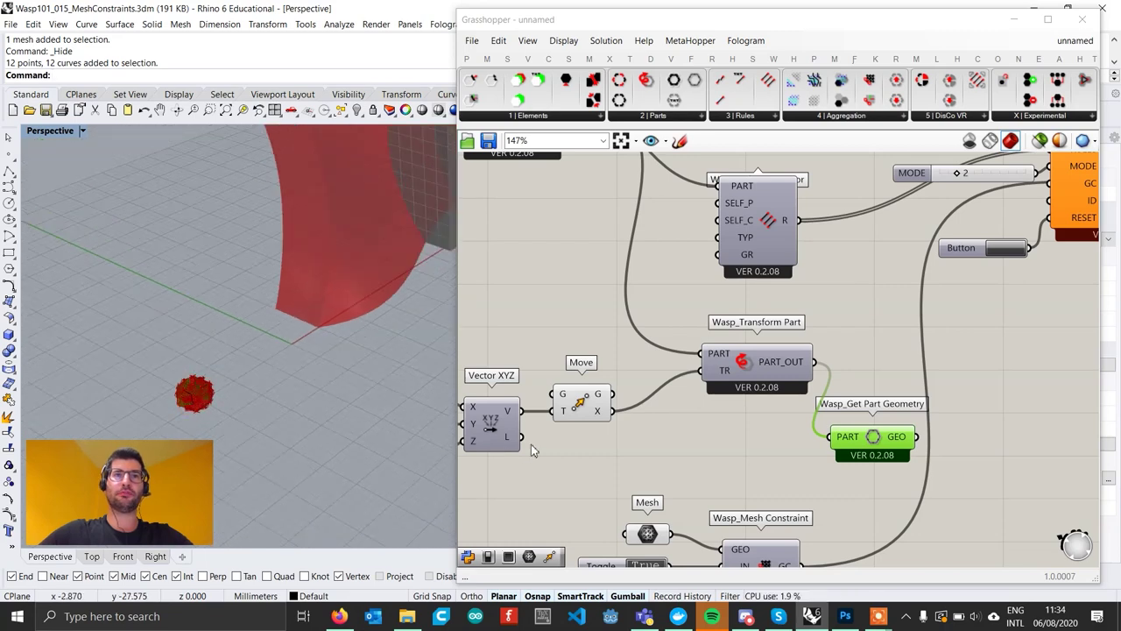
scroll(525, 447, down, 1)
right_drag(525, 447, 623, 428)
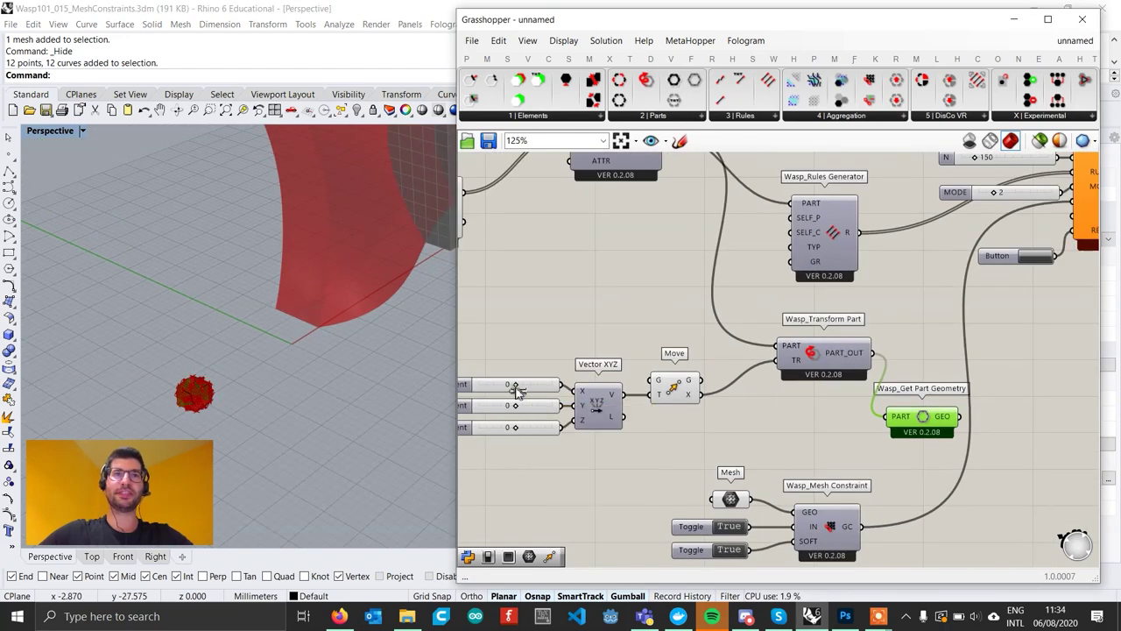
mouse_move(518, 391)
mouse_down()
mouse_move(537, 390)
mouse_move(517, 410)
mouse_up()
right_drag(352, 383, 360, 353)
drag(517, 434, 522, 434)
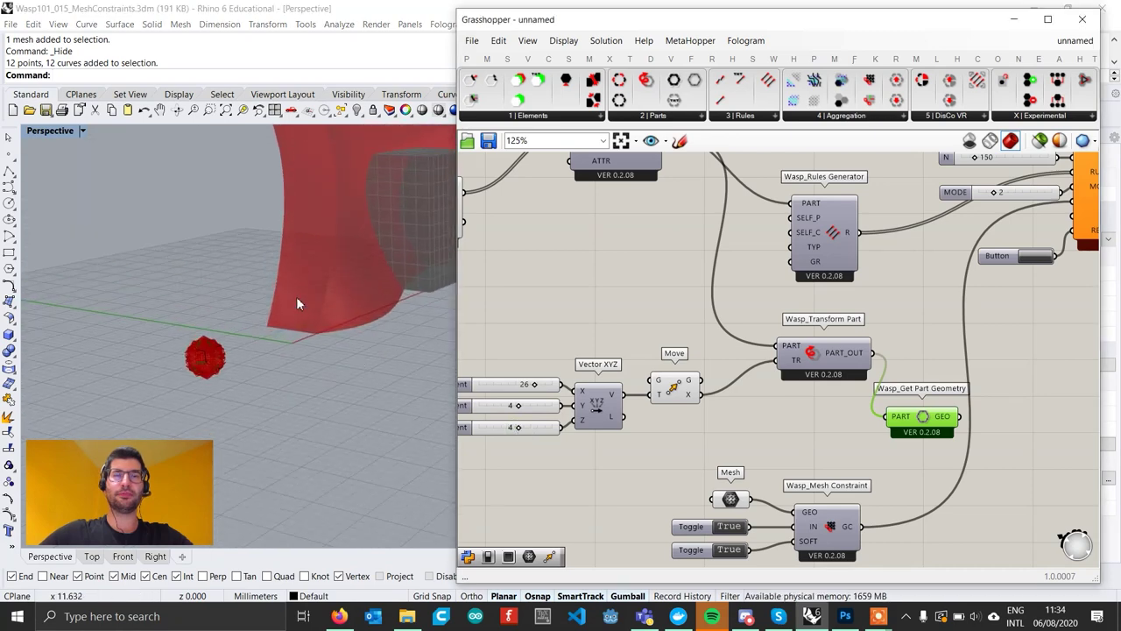
Add a Face Boundaries component below the Wasp_Mesh Constraint and feed it the wall's Mesh parameter.
scroll(296, 252, up, 2)
right_drag(673, 470, 676, 396)
scroll(675, 396, down, 2)
scroll(811, 435, up, 3)
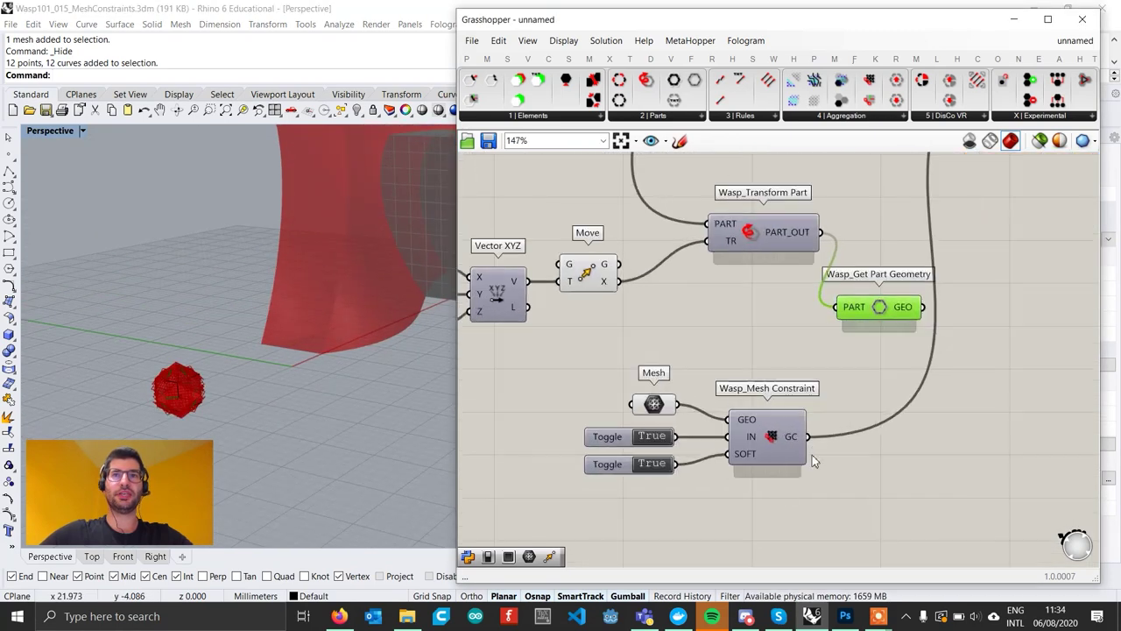
double_click(739, 517)
text(face bo)
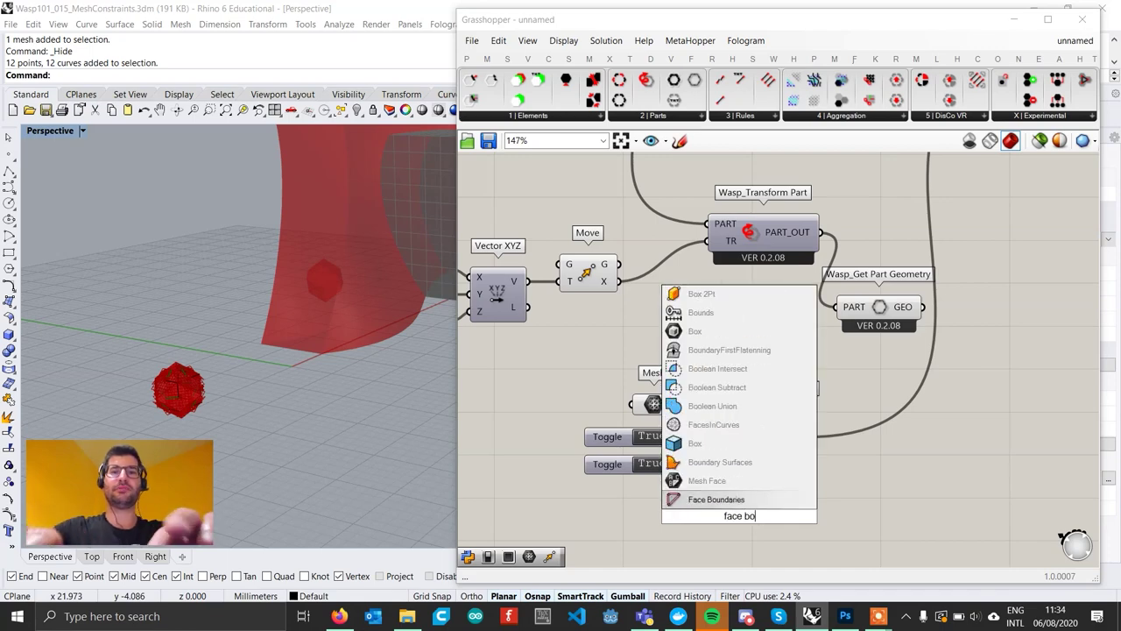
key(Return)
drag(679, 404, 762, 515)
Turn off the preview of the wall's Mesh parameter and check the moved part inside the wireframe wall.
click(655, 407)
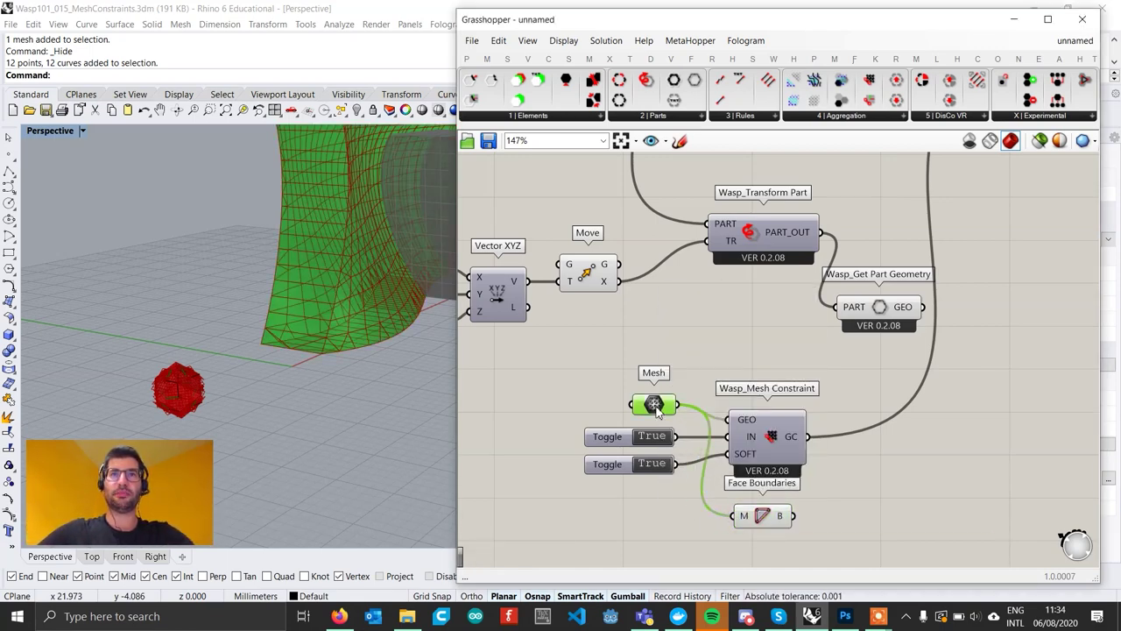
right_drag(678, 417, 676, 419)
right_click(666, 417)
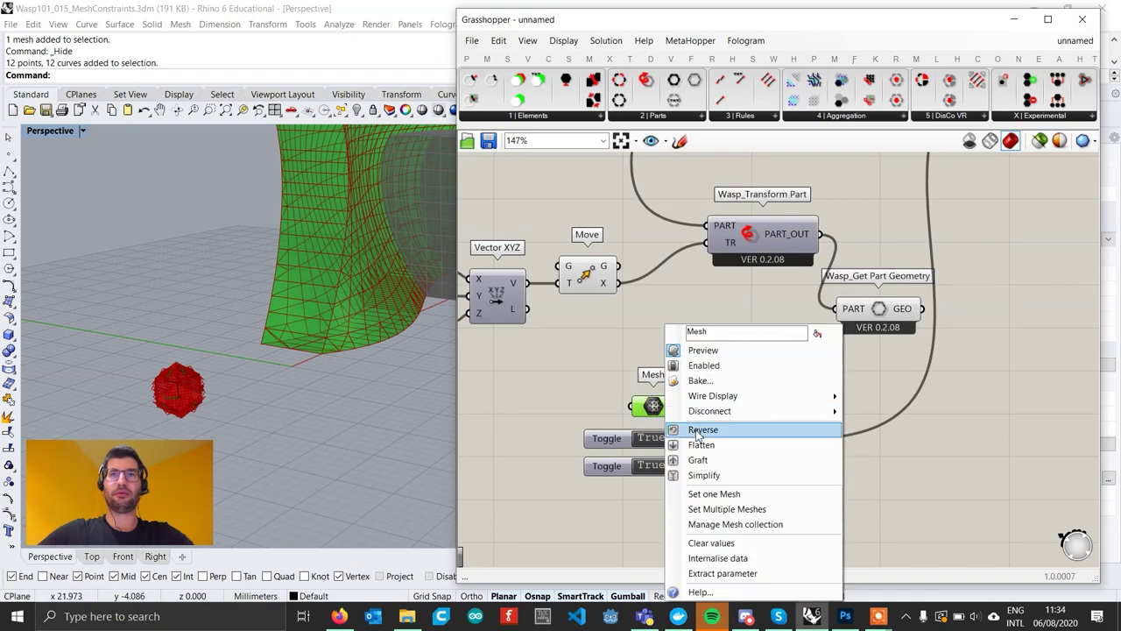
click(709, 348)
right_drag(342, 340, 272, 304)
scroll(773, 342, down, 1)
Connect the PART_OUT output of the Wasp_Transform Part to the PREV input of the Wasp_Stochastic Aggregation.
right_drag(894, 295, 751, 417)
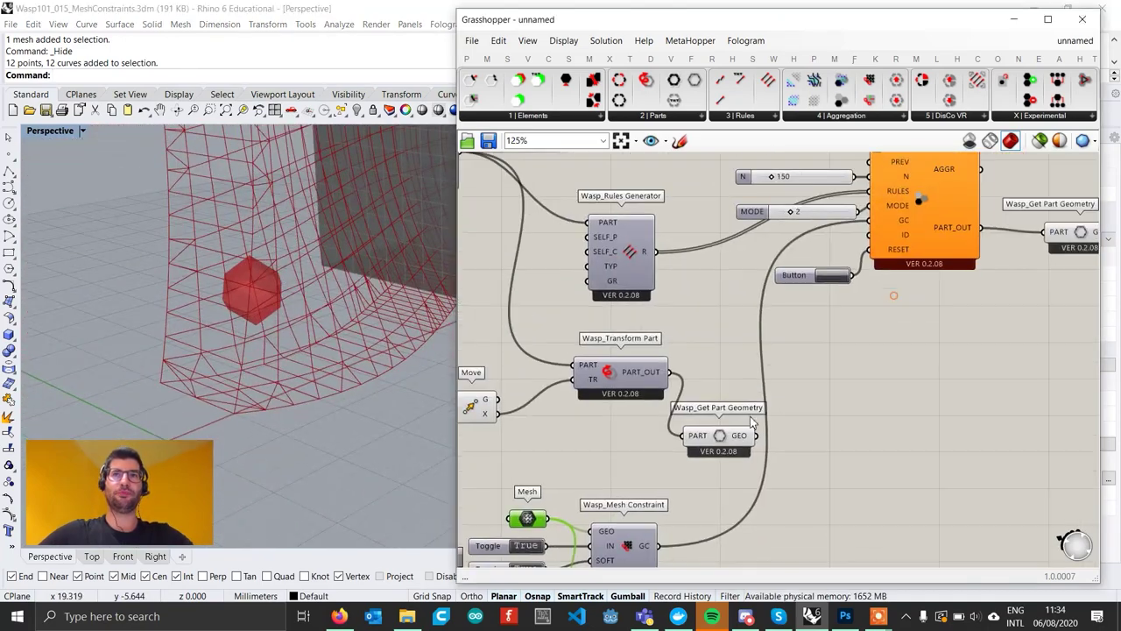
click(643, 372)
right_drag(635, 373, 711, 340)
scroll(732, 361, down, 2)
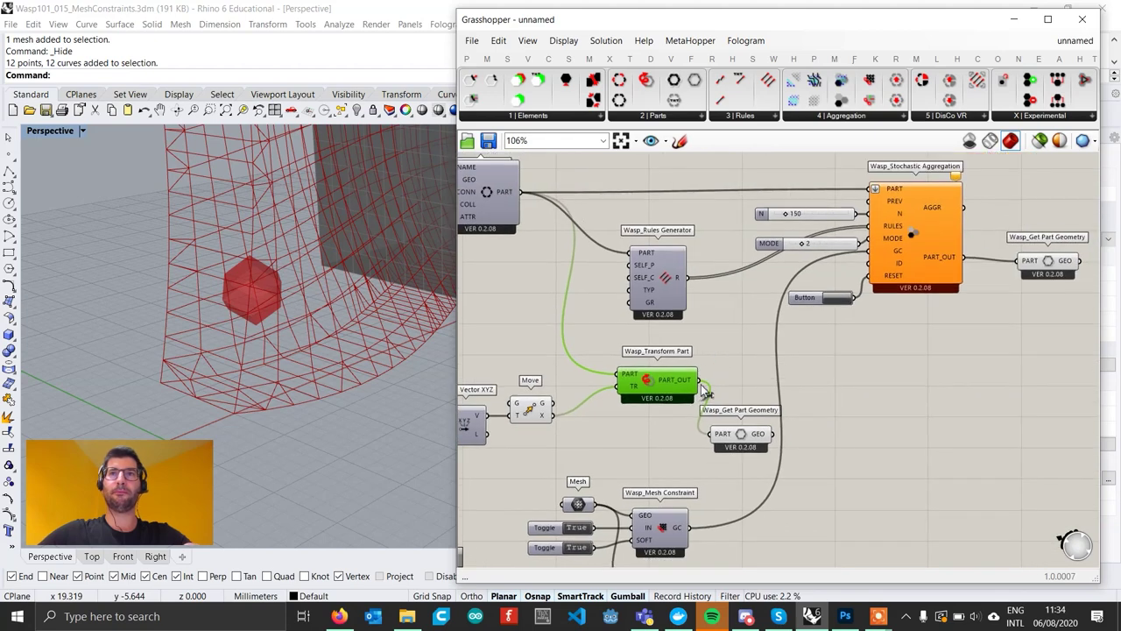
drag(701, 379, 871, 211)
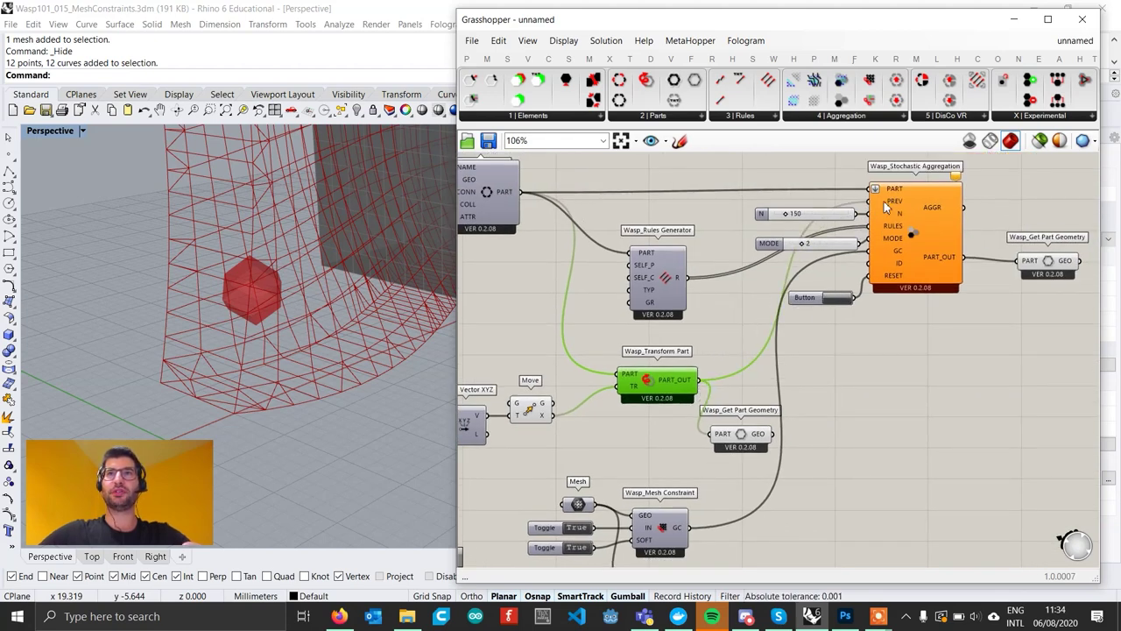
Reset the stochastic aggregation so it grows from the moved starting part, and check the result inside the wall mesh.
mouse_move(896, 207)
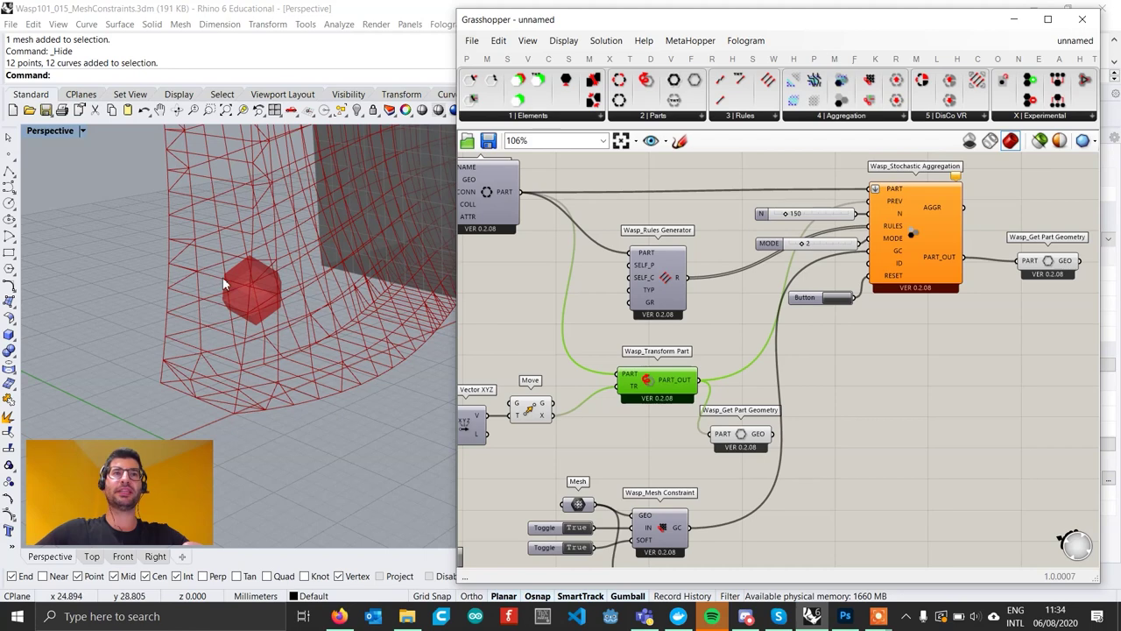
scroll(210, 313, down, 4)
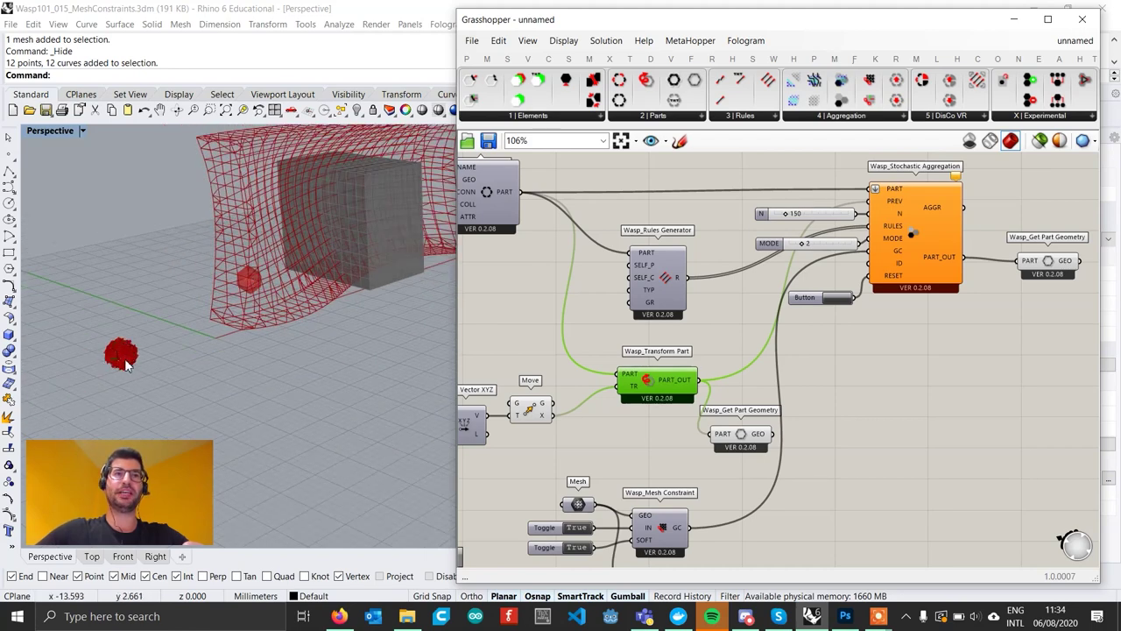
scroll(233, 295, up, 4)
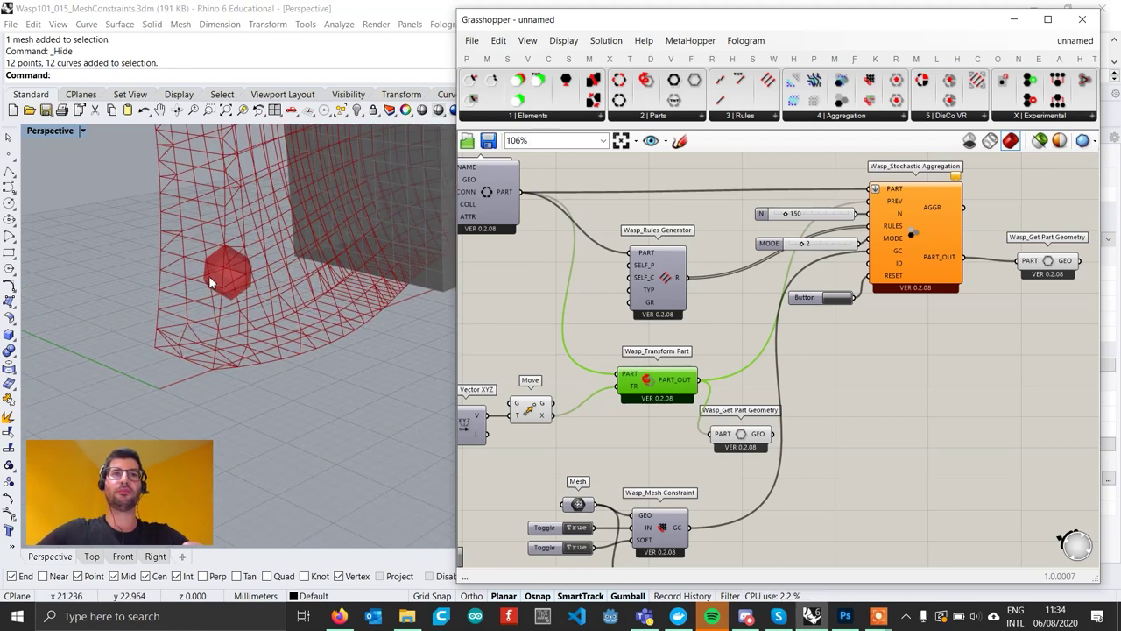
click(838, 300)
right_drag(210, 306, 272, 315)
scroll(769, 238, up, 3)
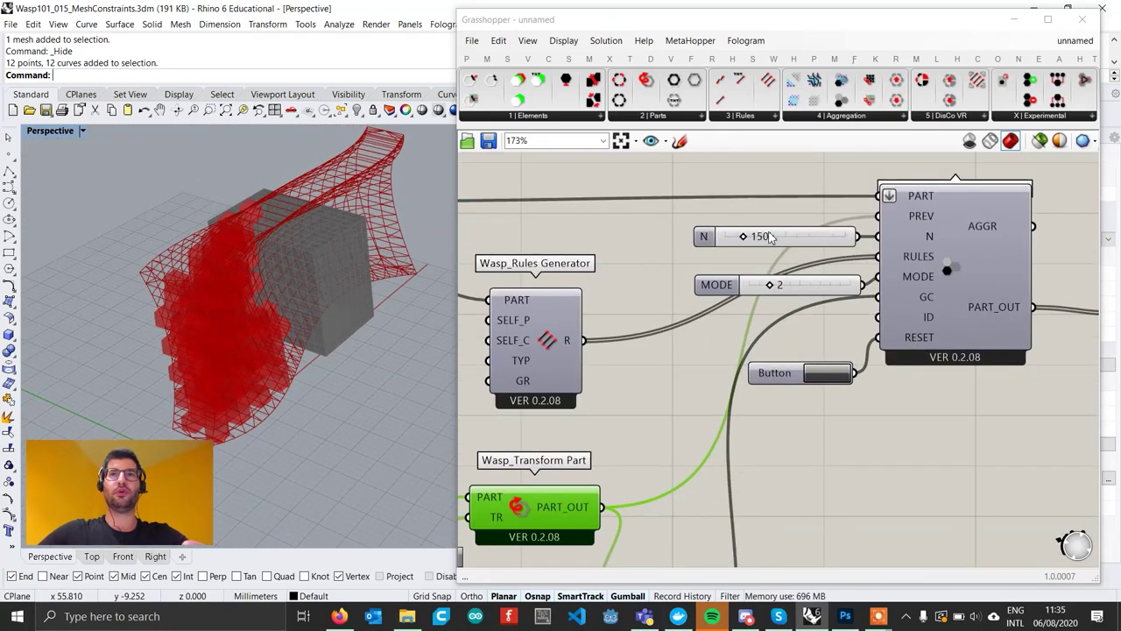
Raise the aggregation's part count N to 573 and inspect how the parts fill the wall around the box.
drag(769, 237, 807, 248)
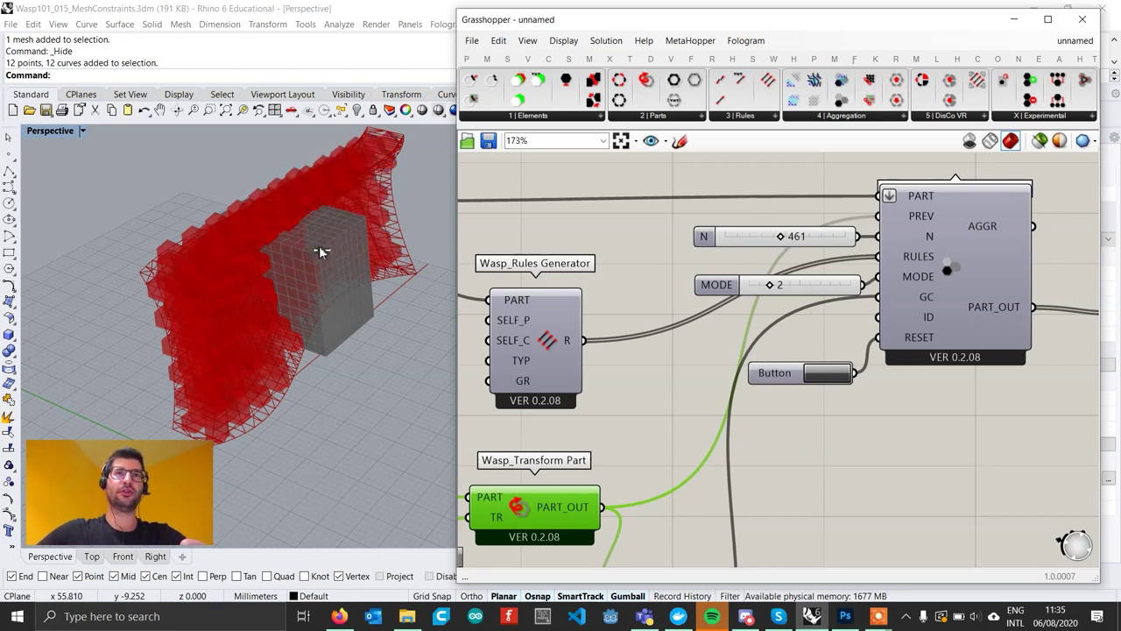
right_drag(319, 252, 344, 281)
scroll(318, 250, down, 5)
scroll(318, 250, up, 7)
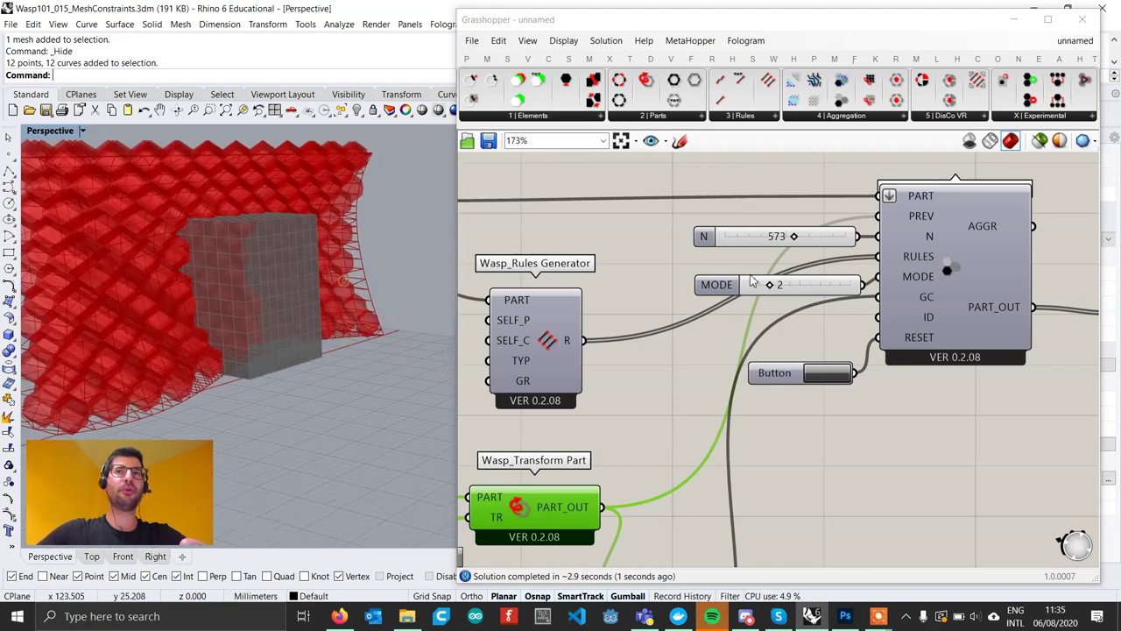
Set the part count N to exactly 500 and check the parts listed at the aggregation's PART_OUT output.
right_drag(1016, 193, 894, 241)
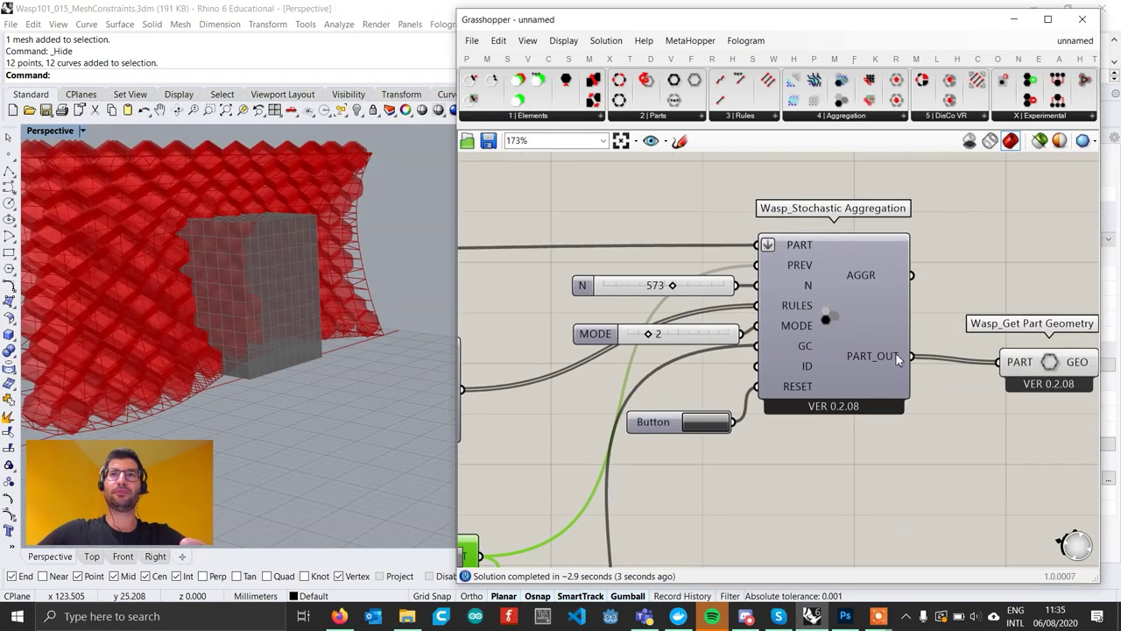
mouse_move(899, 359)
double_click(661, 285)
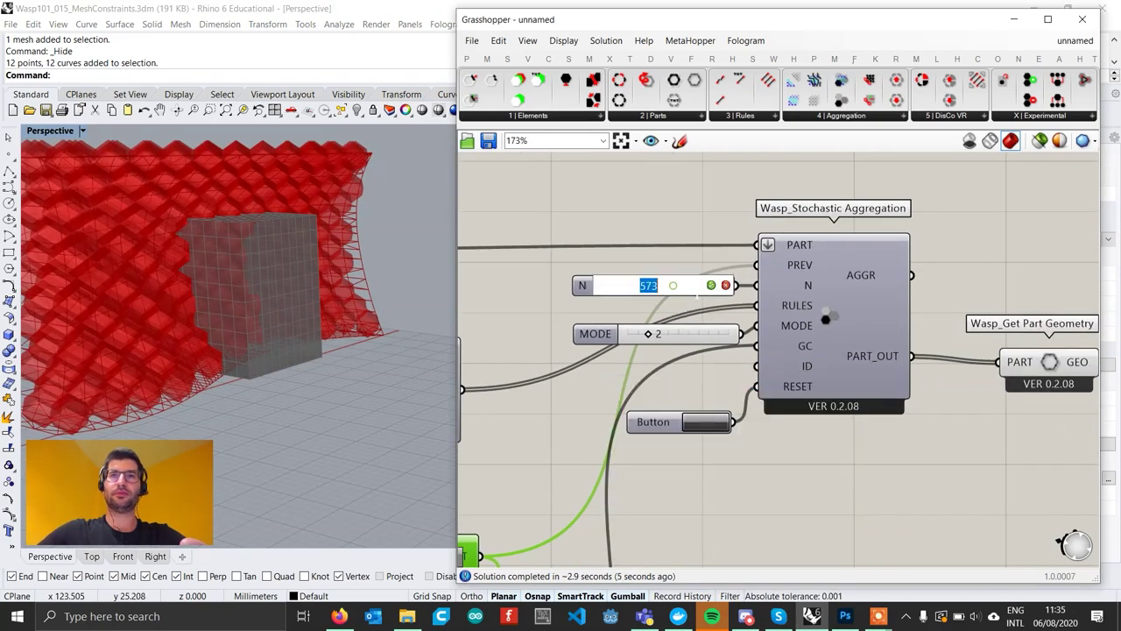
text(500)
key(Return)
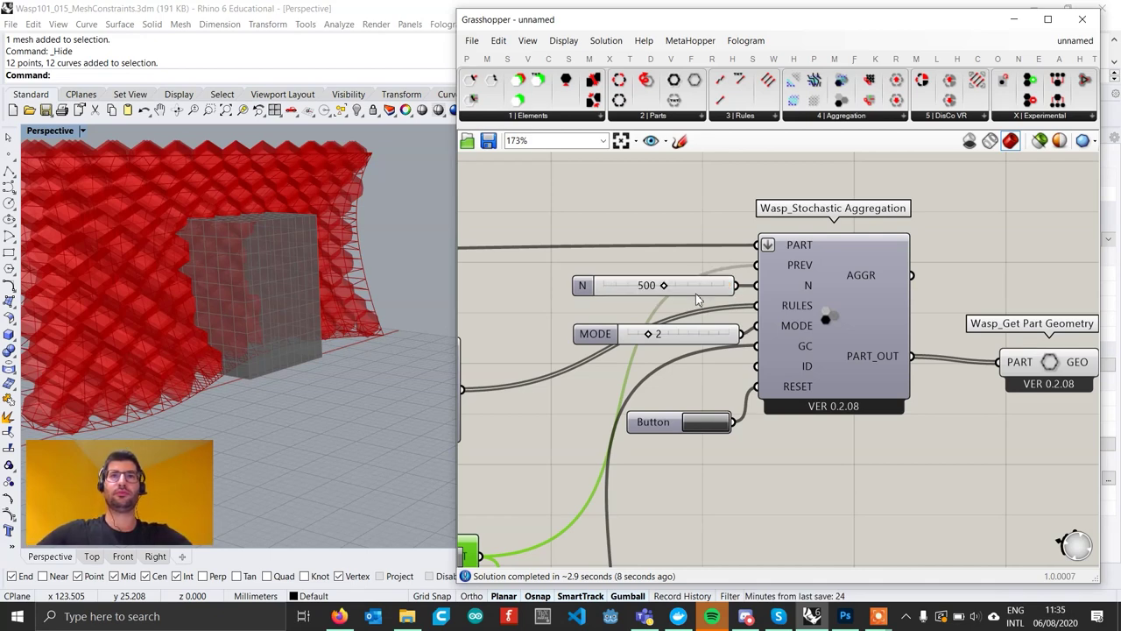
scroll(345, 273, down, 4)
right_drag(345, 279, 393, 236)
scroll(348, 325, up, 7)
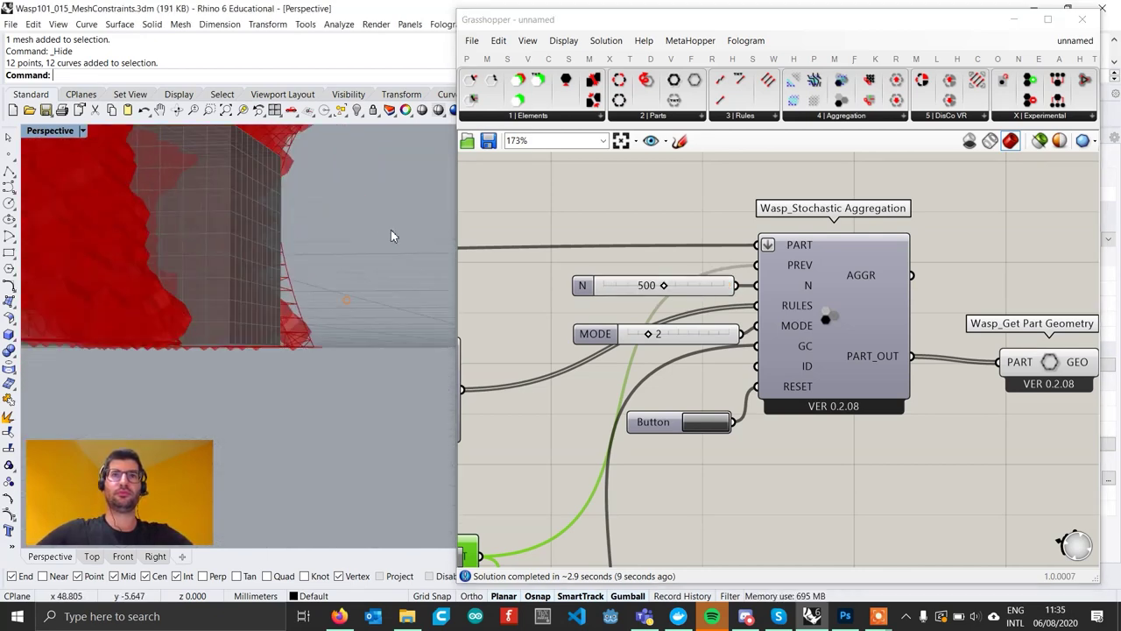
mouse_move(876, 357)
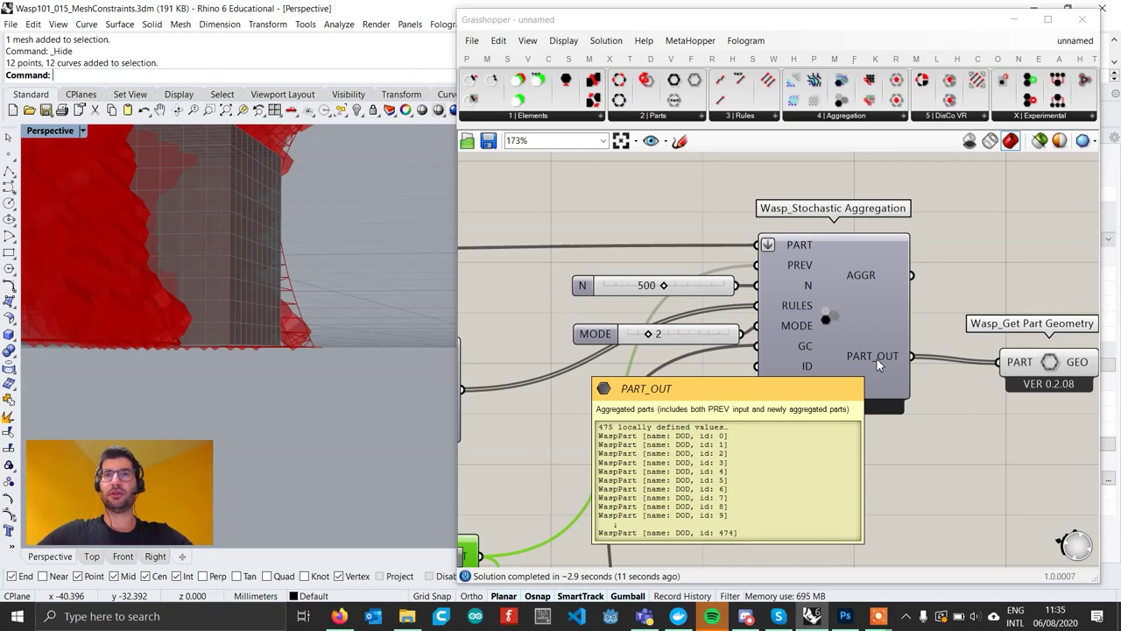
right_drag(140, 263, 340, 252)
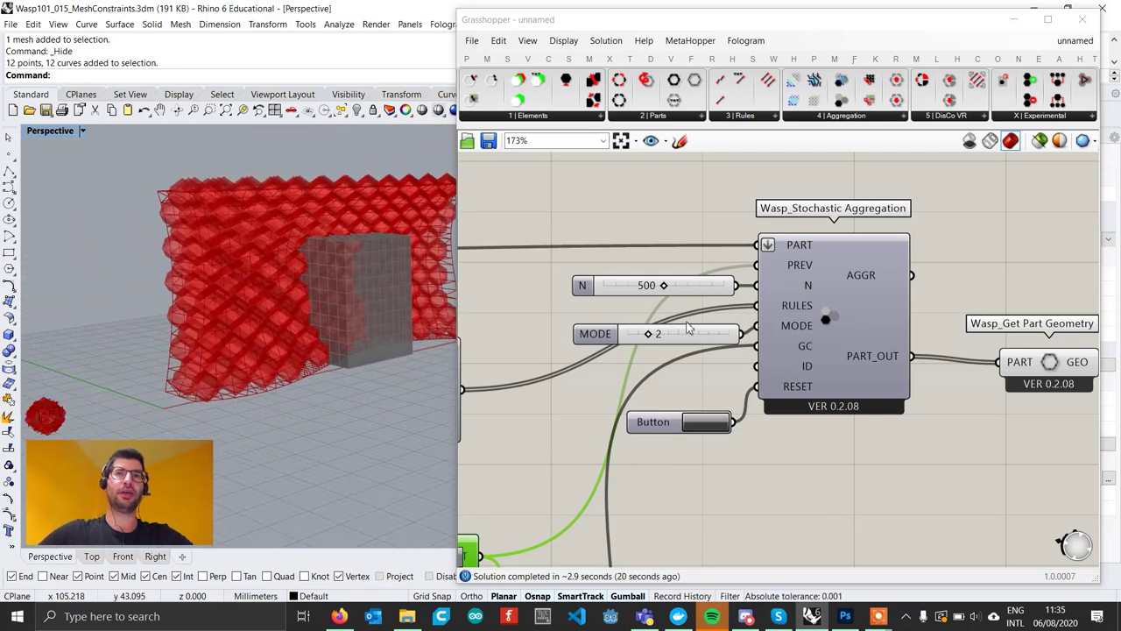
Reduce the part count N to 291 and view the smaller aggregation from the side.
click(664, 289)
drag(639, 289, 615, 289)
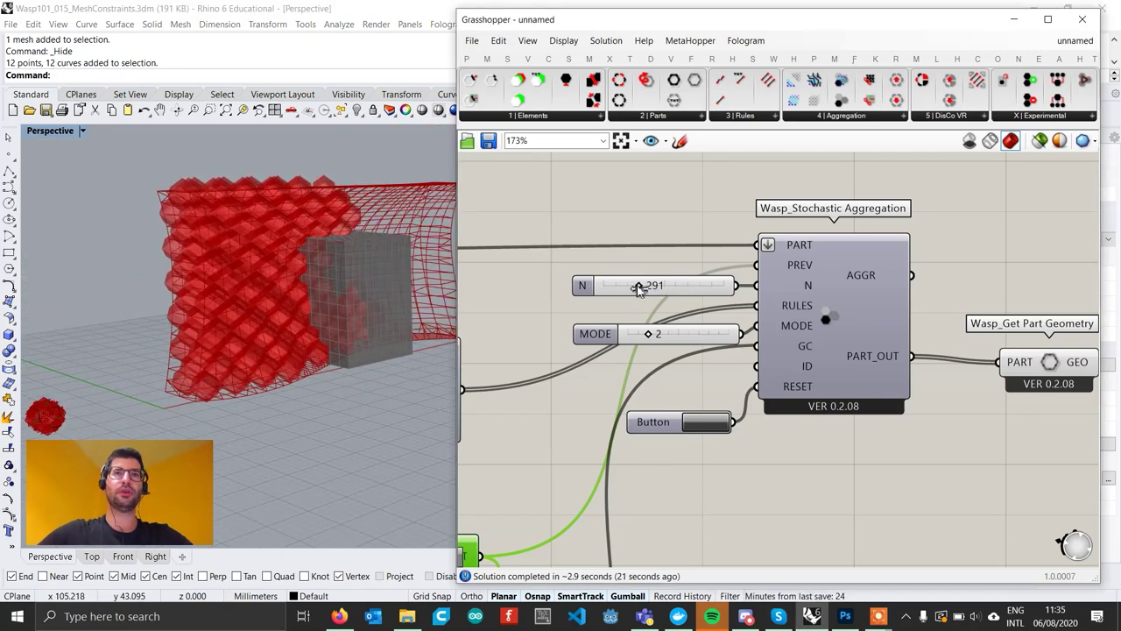
right_drag(321, 327, 355, 274)
scroll(647, 345, down, 4)
Switch the Wasp_Mesh Constraint's SOFT toggle to False, reset the aggregation and inspect the parts inside the wall mesh.
right_drag(534, 545, 595, 443)
scroll(596, 444, up, 8)
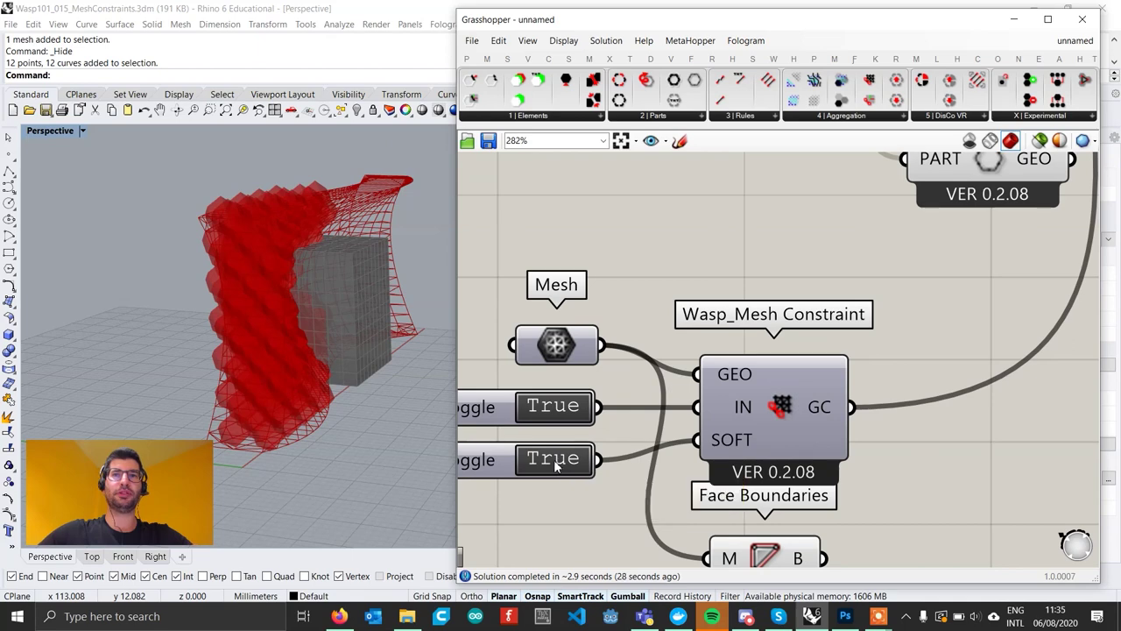
scroll(676, 474, down, 4)
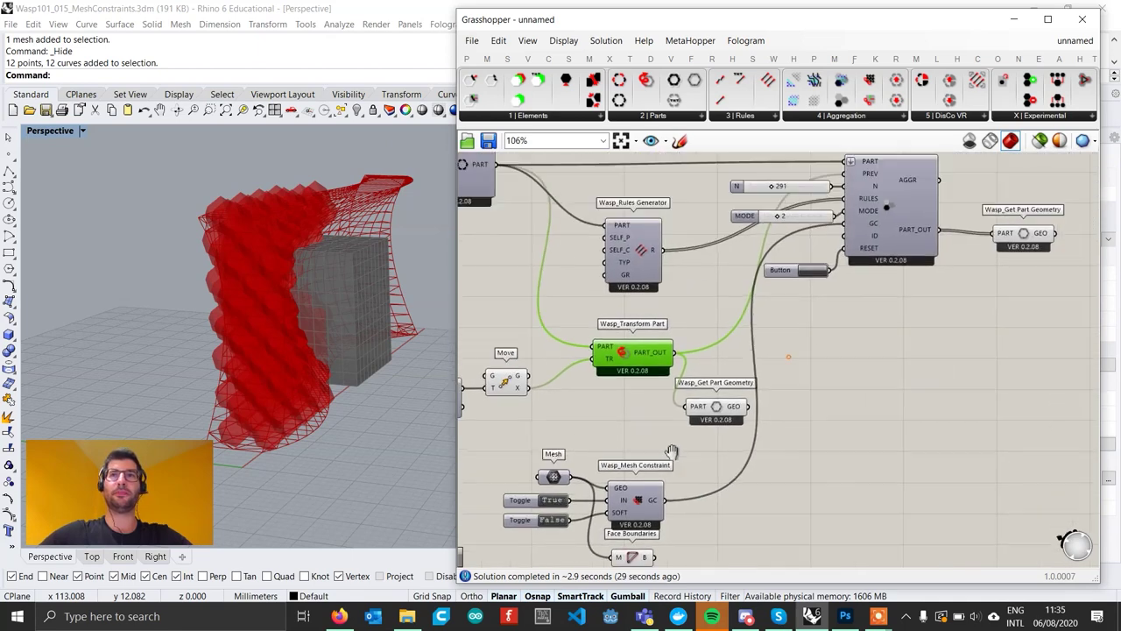
scroll(732, 326, up, 3)
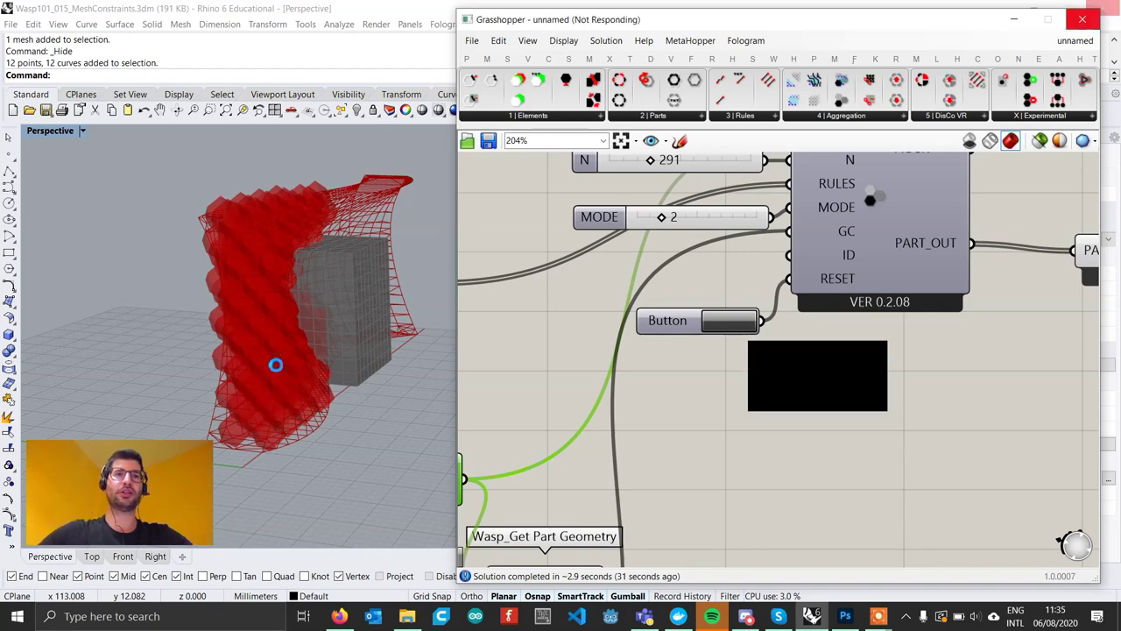
right_drag(271, 382, 483, 255)
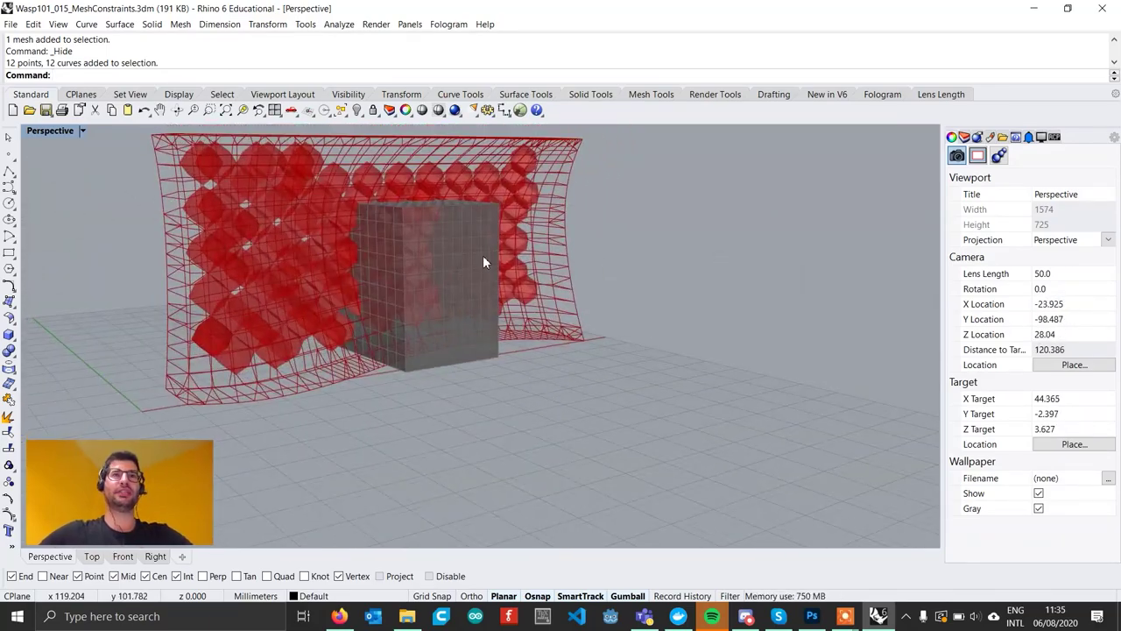
Bring the Grasshopper window back with the Grasshopper command and switch the mesh constraint's SOFT toggle to True.
text(Grasshopper)
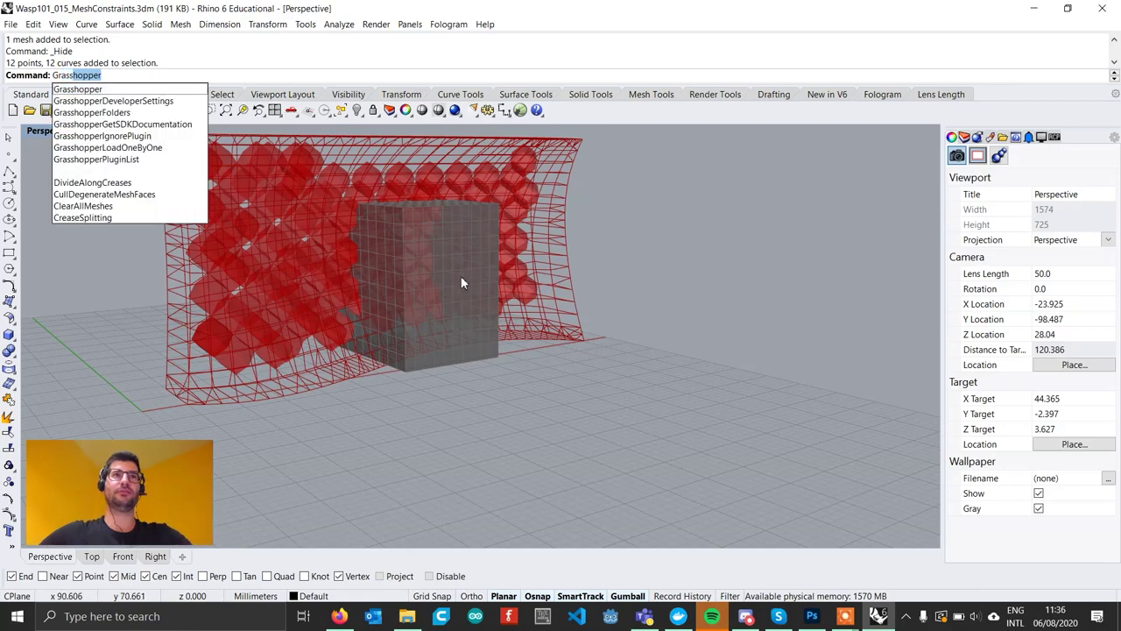
key(Return)
right_drag(612, 349, 754, 310)
scroll(754, 309, up, 1)
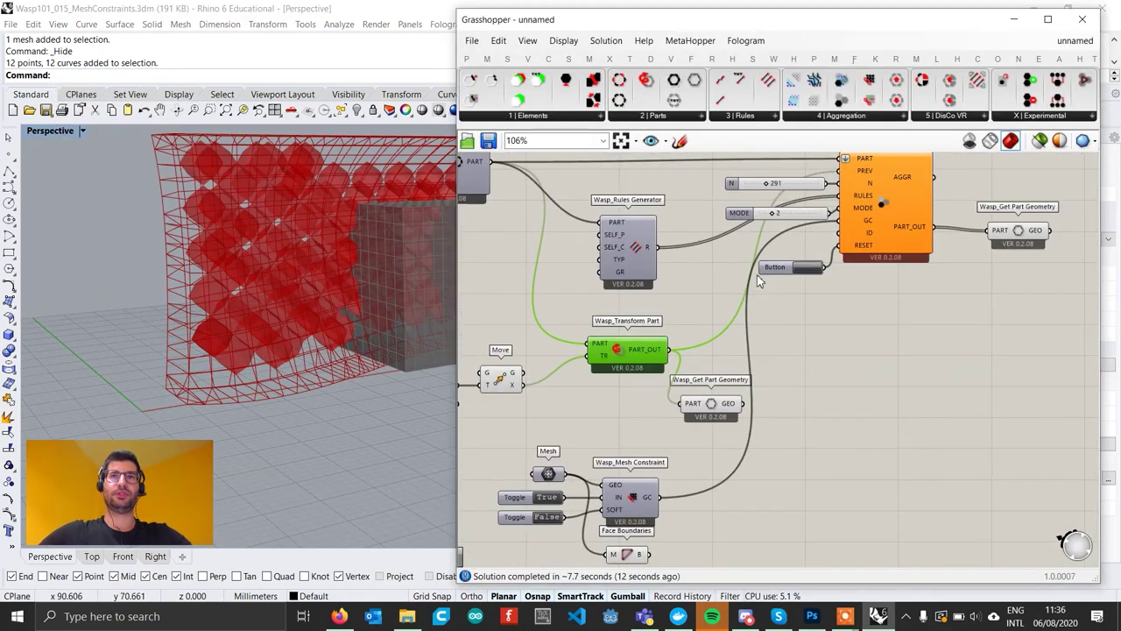
right_drag(655, 317, 731, 273)
scroll(616, 482, up, 3)
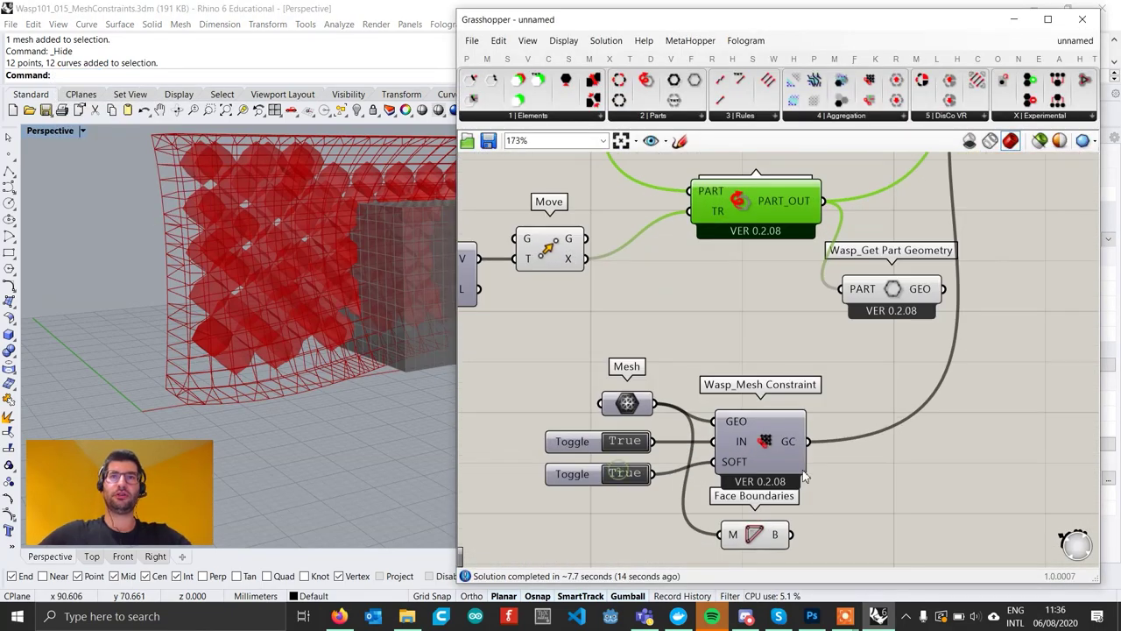
Reset the stochastic aggregation to regrow it with the soft constraint, and check it against the wall mesh.
scroll(710, 436, down, 2)
scroll(729, 464, up, 1)
scroll(784, 352, down, 2)
right_drag(891, 207, 842, 282)
scroll(841, 282, up, 2)
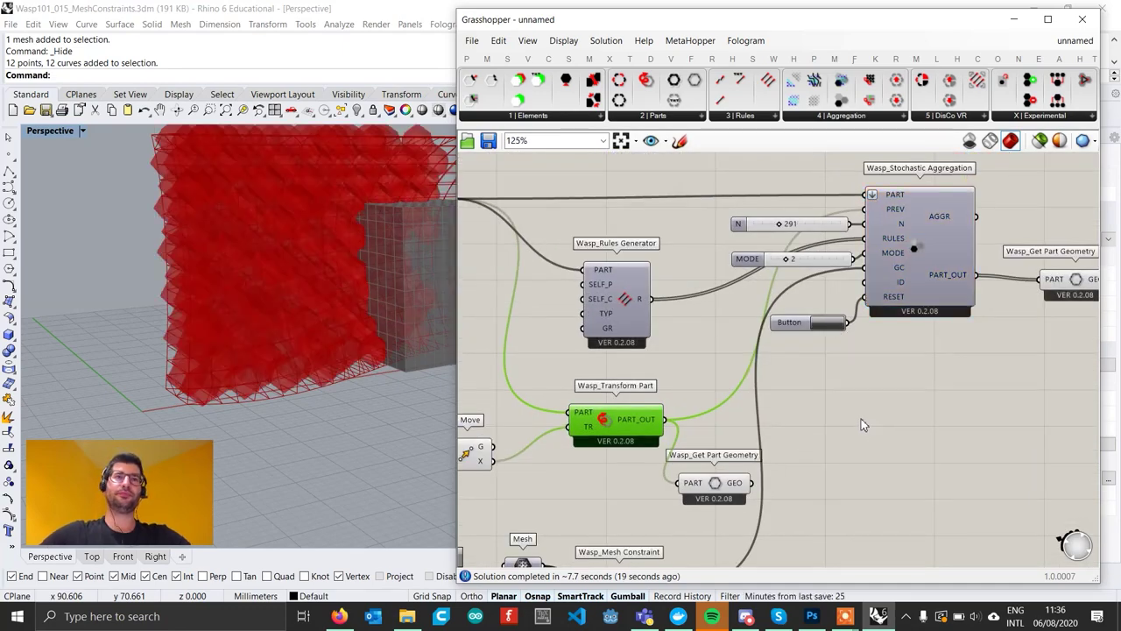
right_drag(151, 357, 223, 345)
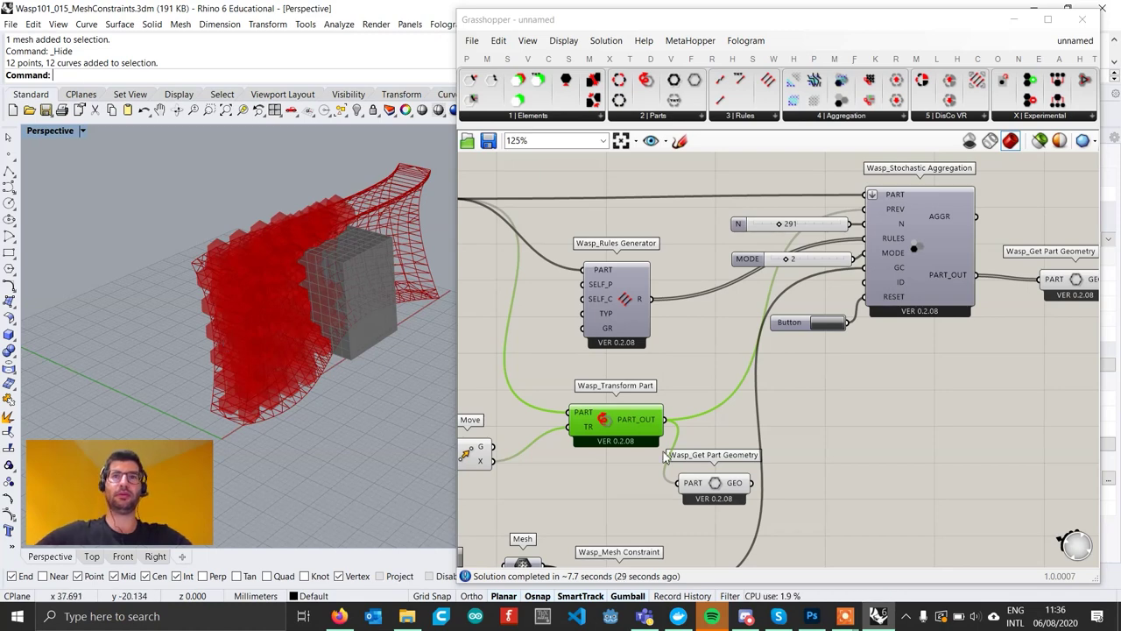
Deselect the Wasp_Transform Part and set the aggregation's part count N to 300.
click(767, 452)
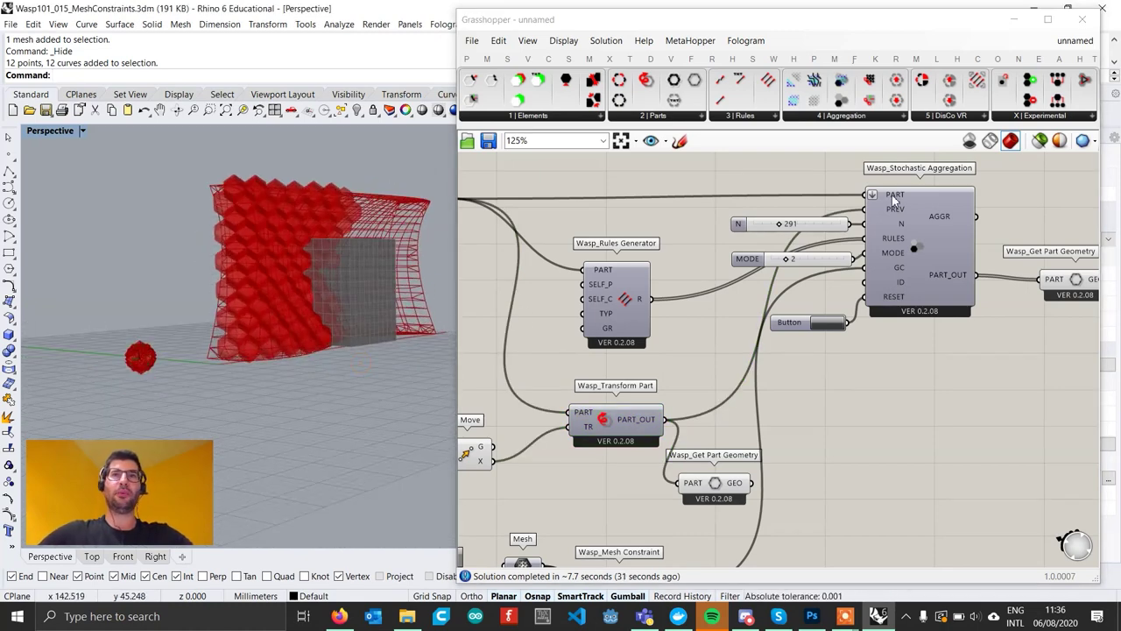
scroll(765, 251, up, 2)
scroll(765, 252, up, 1)
double_click(759, 231)
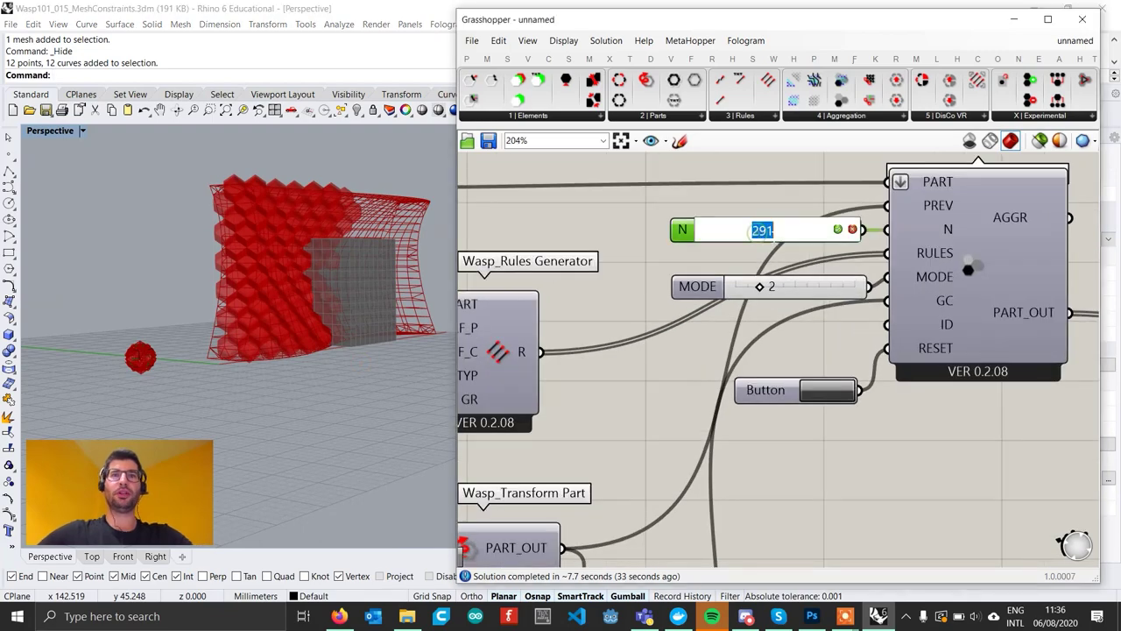
text(300)
key(Return)
Examine from several angles where the aggregated parts meet and overlap the box mesh in the wall.
scroll(246, 283, up, 5)
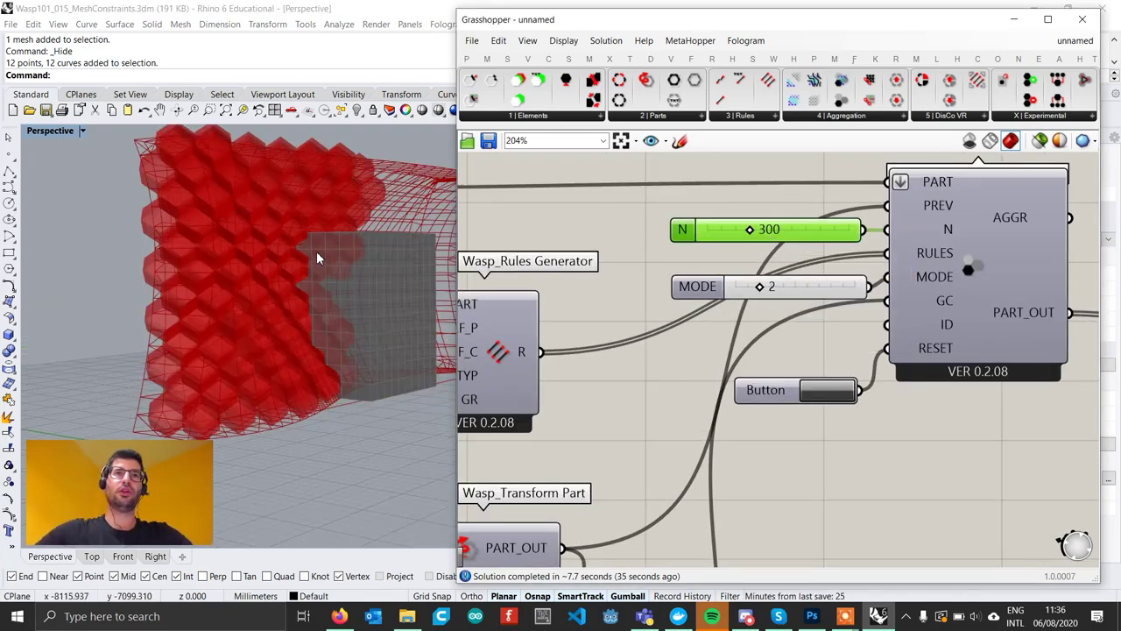
scroll(211, 285, down, 7)
right_drag(246, 283, 171, 272)
scroll(272, 284, up, 5)
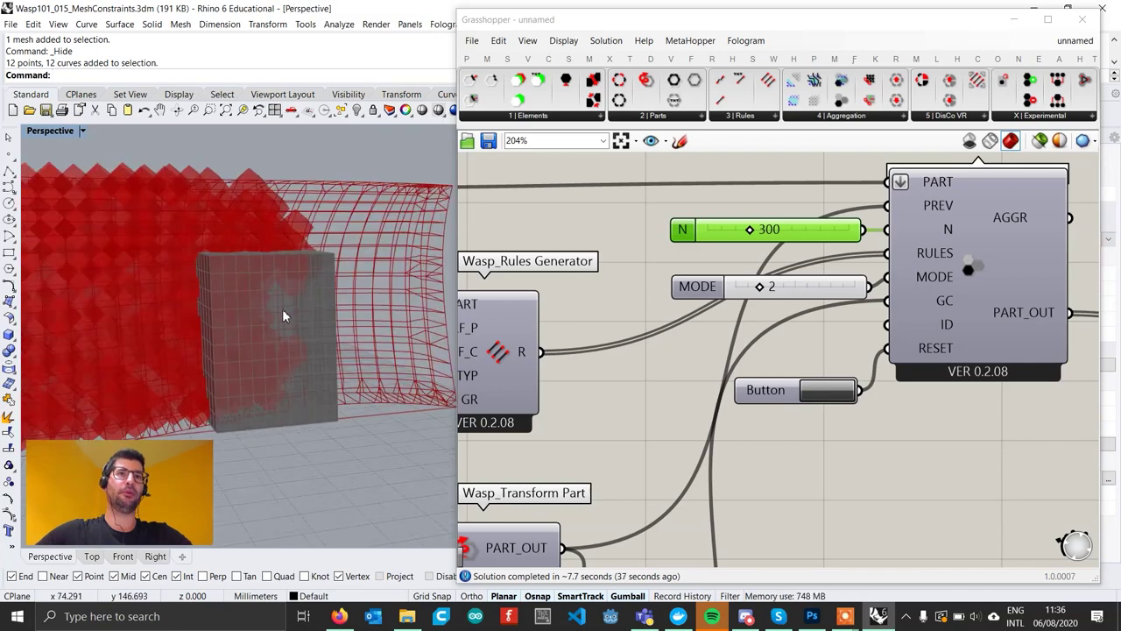
scroll(283, 315, down, 4)
right_drag(283, 315, 323, 250)
scroll(403, 310, down, 2)
scroll(737, 428, down, 1)
Add a second Wasp_Mesh Constraint component below the Face Boundaries component.
right_drag(733, 430, 776, 313)
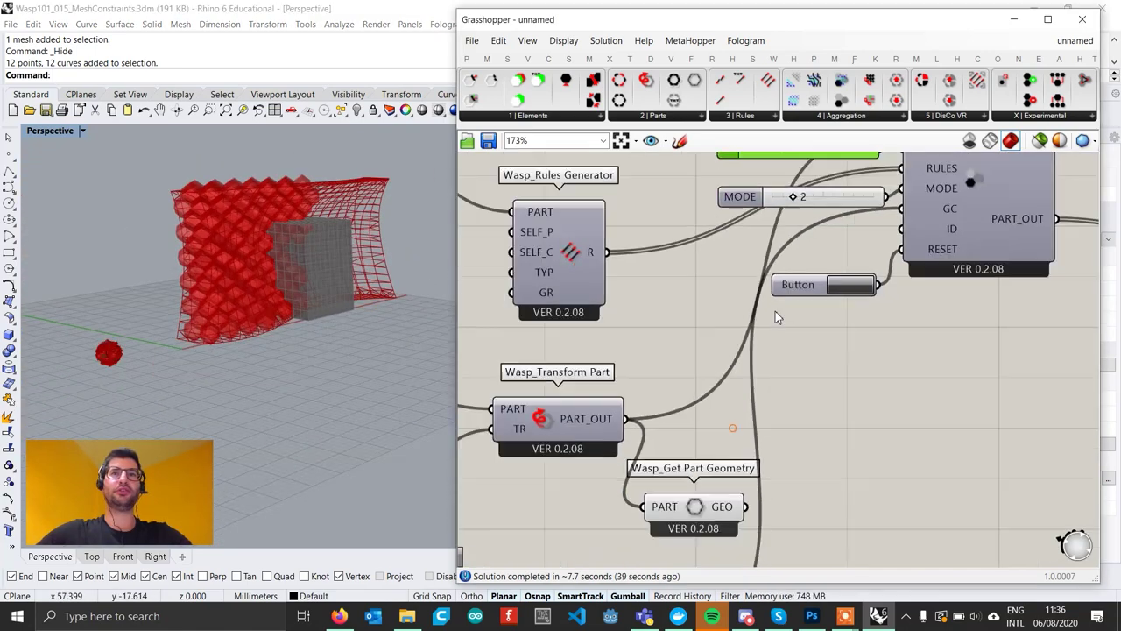
scroll(771, 308, down, 3)
right_drag(725, 393, 762, 275)
scroll(744, 399, up, 3)
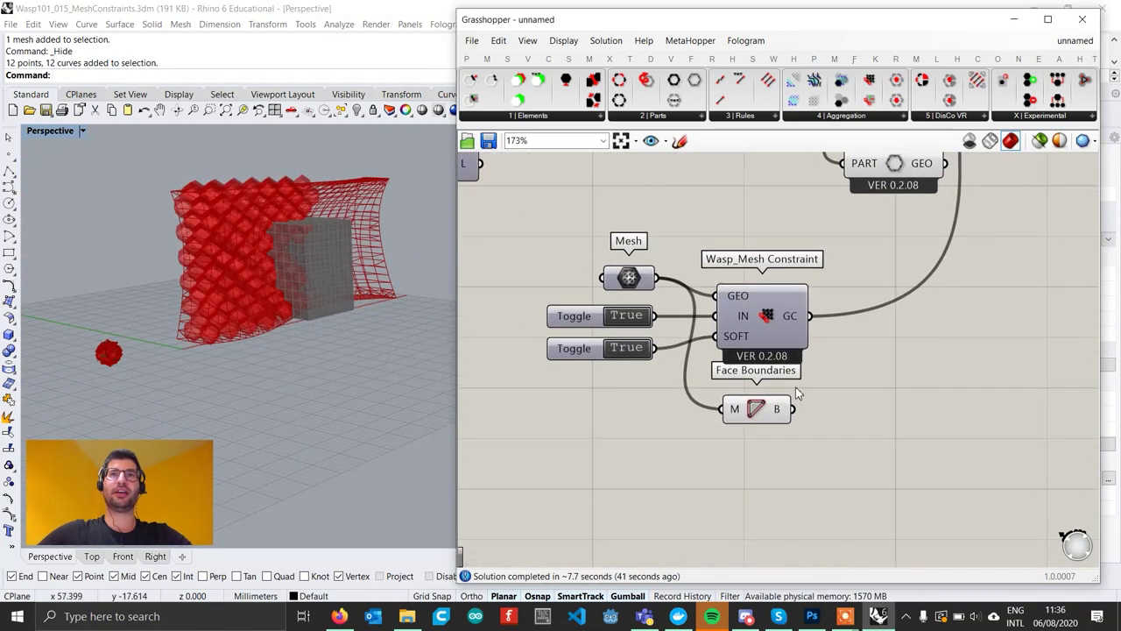
scroll(795, 386, up, 1)
right_drag(798, 397, 761, 410)
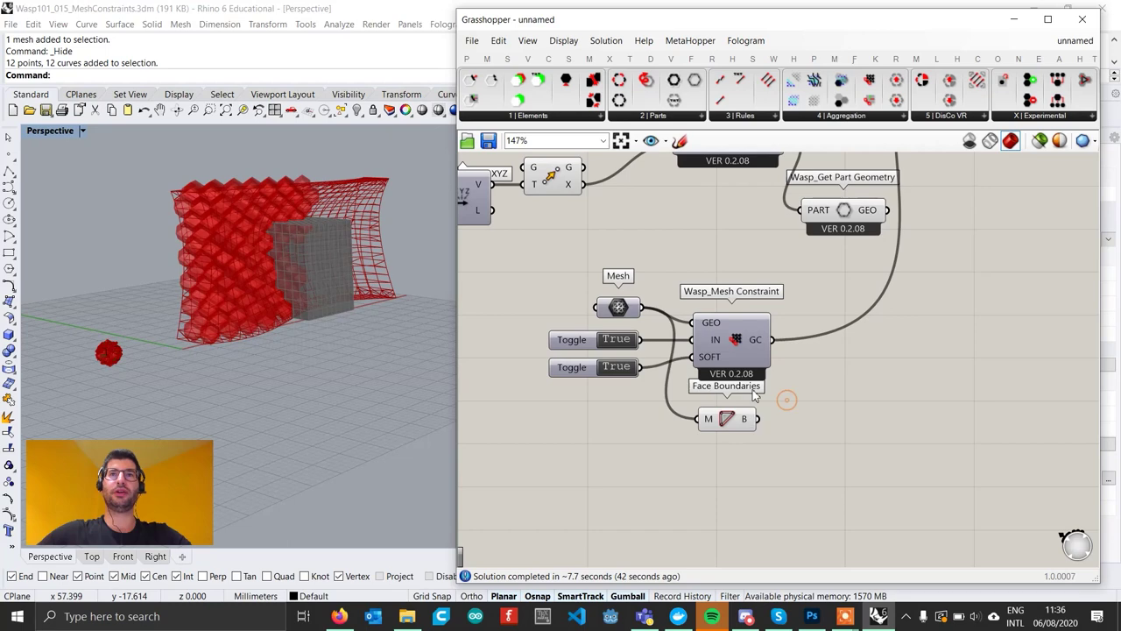
click(879, 119)
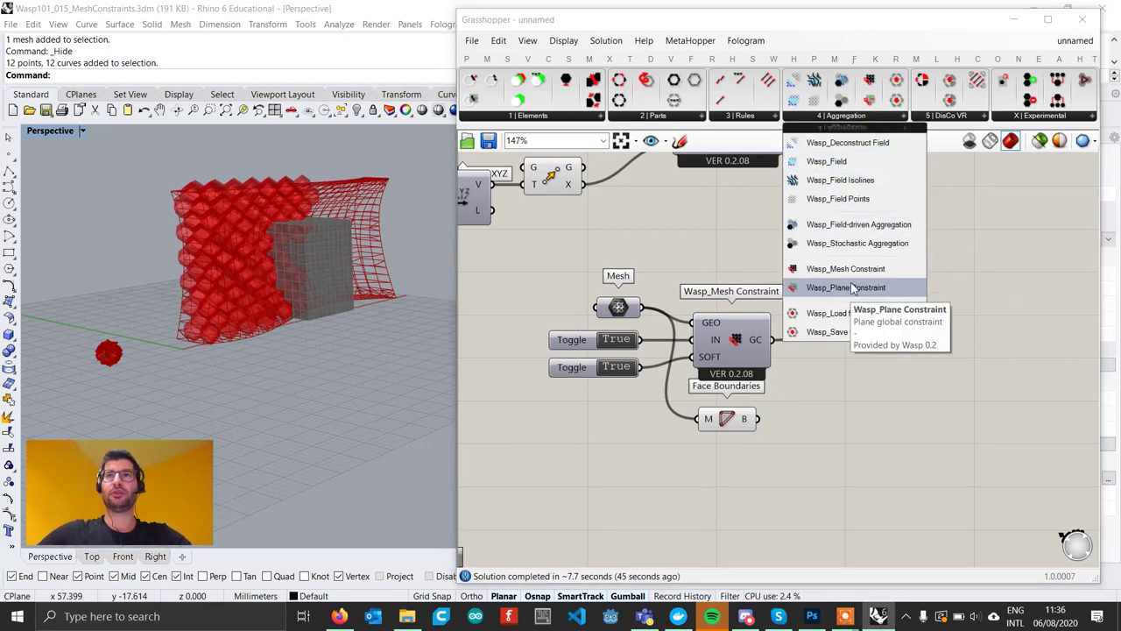
drag(846, 269, 726, 512)
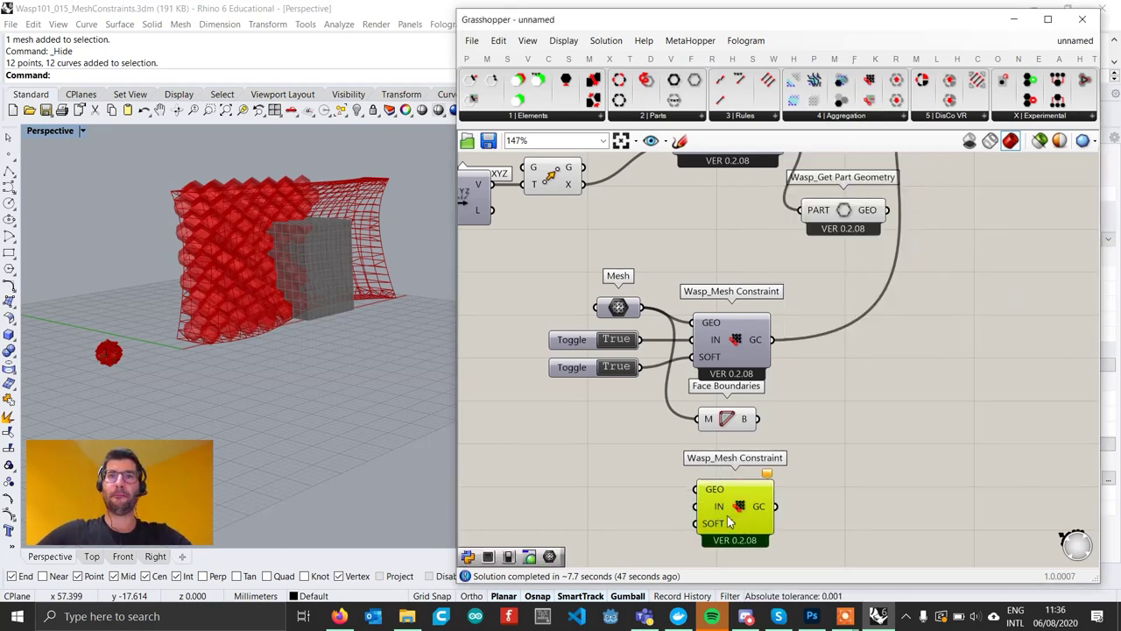
Add a Geometry parameter next to the second Wasp_Mesh Constraint component.
right_drag(727, 522, 755, 501)
right_drag(307, 324, 357, 328)
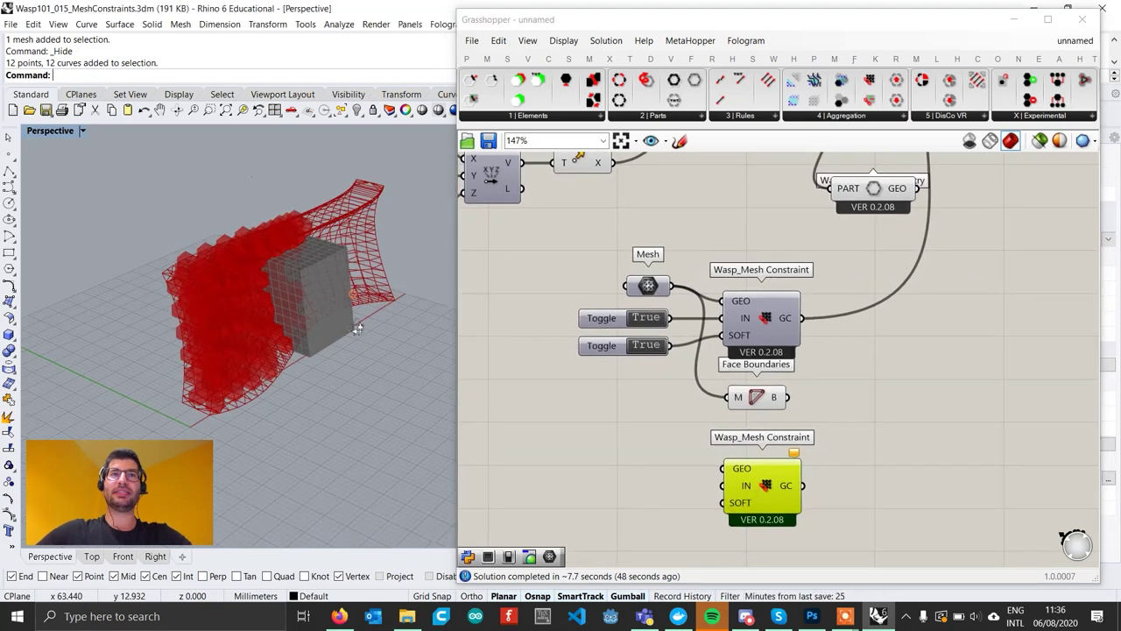
click(355, 328)
click(636, 480)
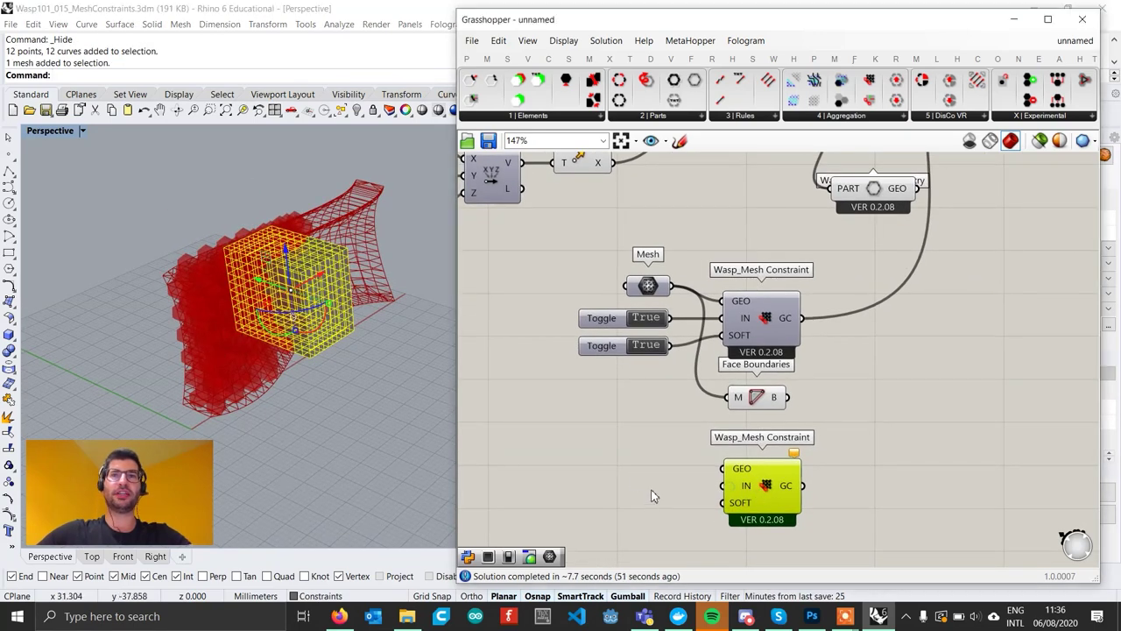
scroll(658, 475, up, 2)
double_click(646, 452)
text(geome)
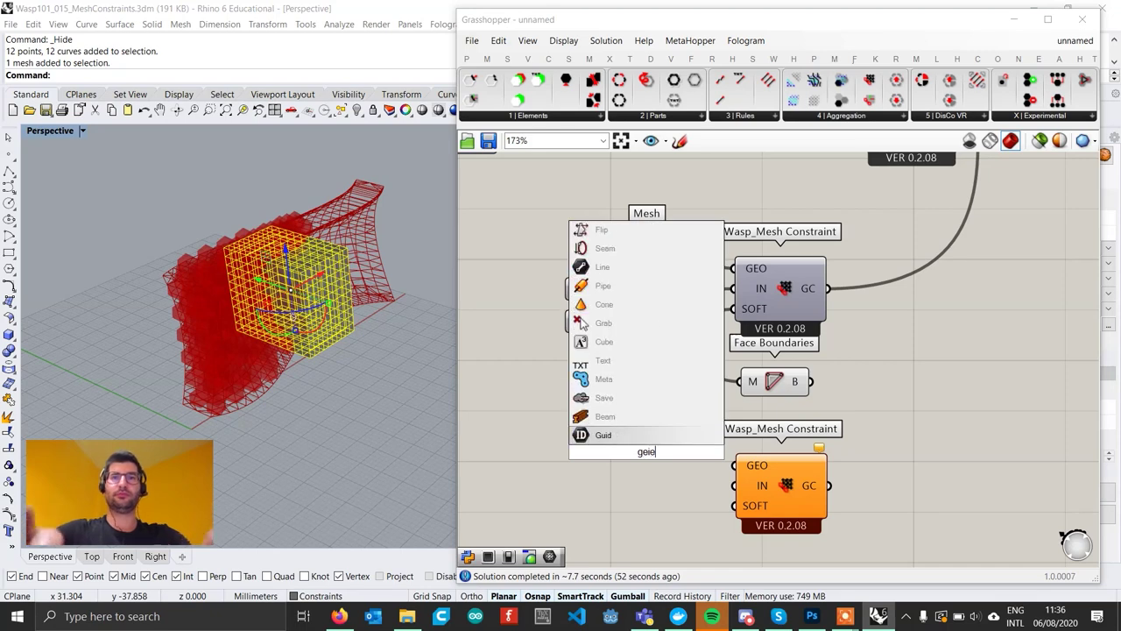
key(Up)
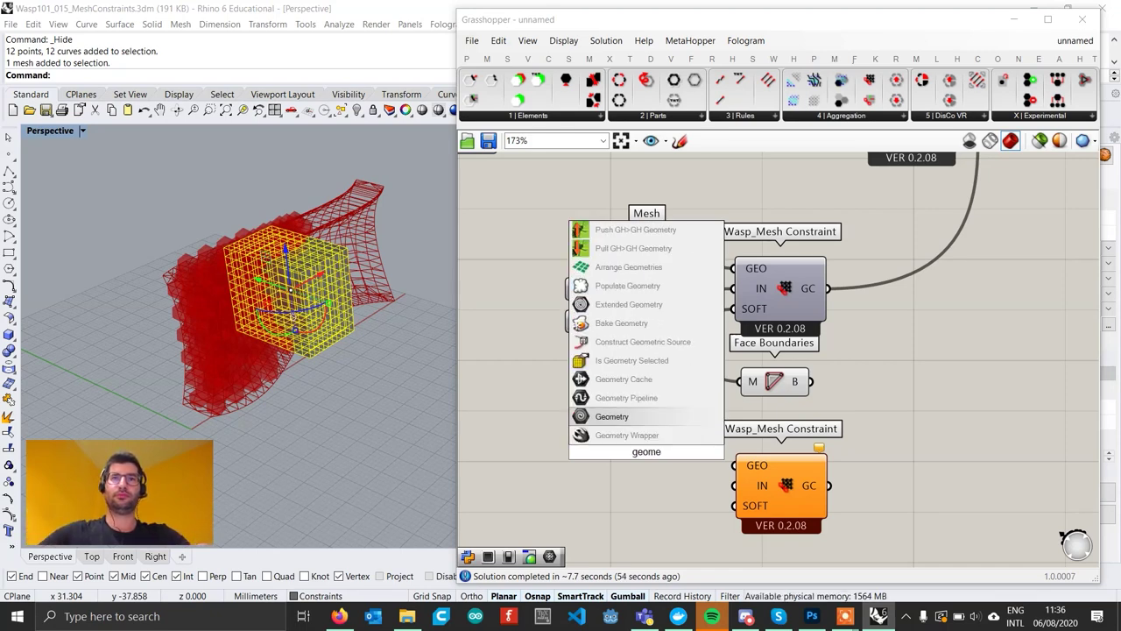
key(Return)
Reference the box mesh in the Geometry parameter, and hide the original box in the Rhino viewport.
right_click(646, 452)
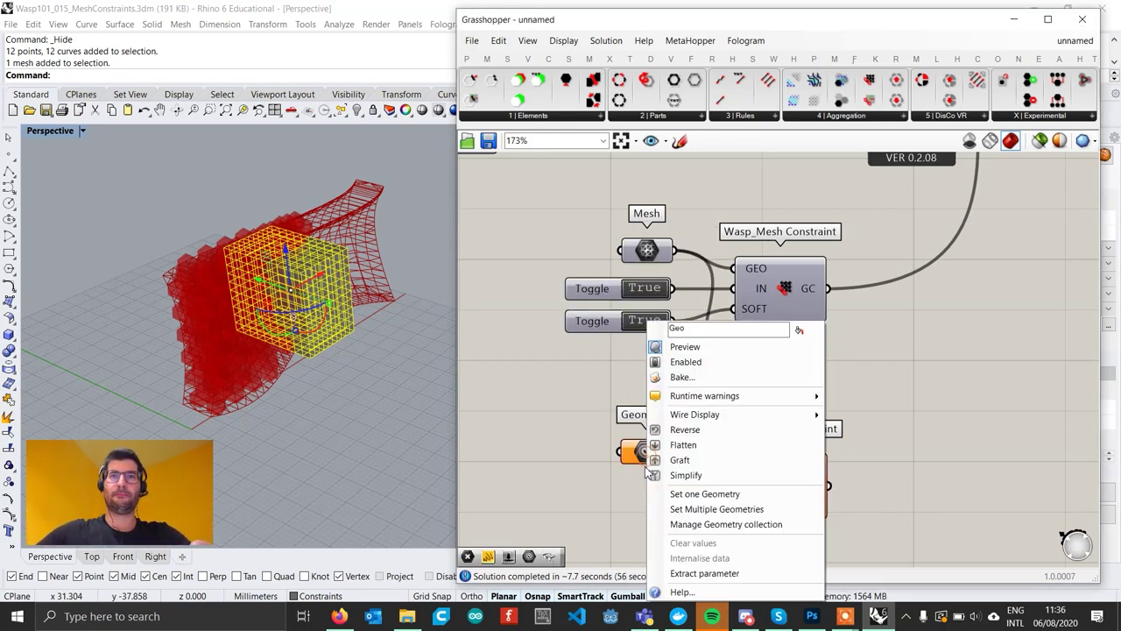
click(726, 493)
click(319, 360)
click(390, 396)
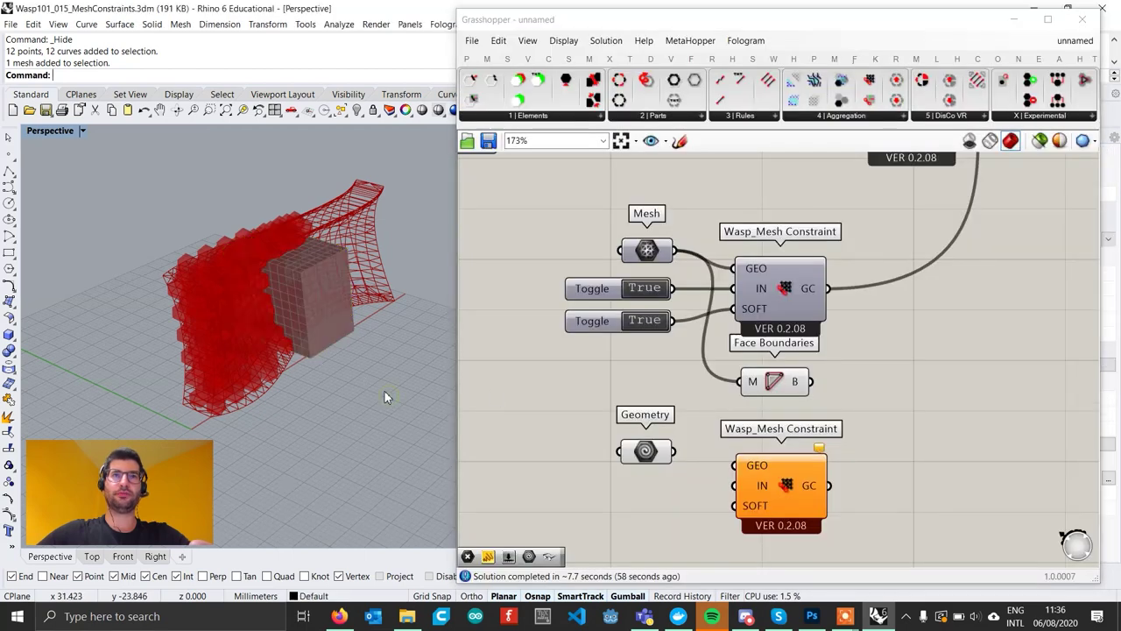
click(349, 307)
click(355, 109)
right_drag(310, 330, 642, 431)
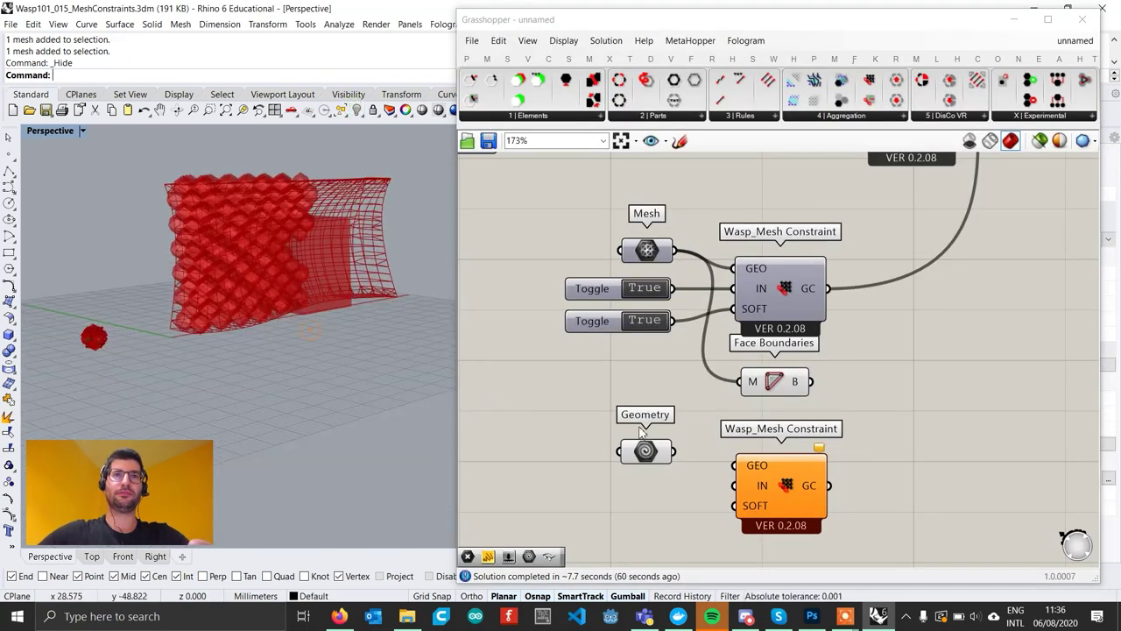
Connect the Geometry parameter to the second constraint's GEO input and a new False Boolean Toggle to its IN input.
drag(674, 451, 735, 465)
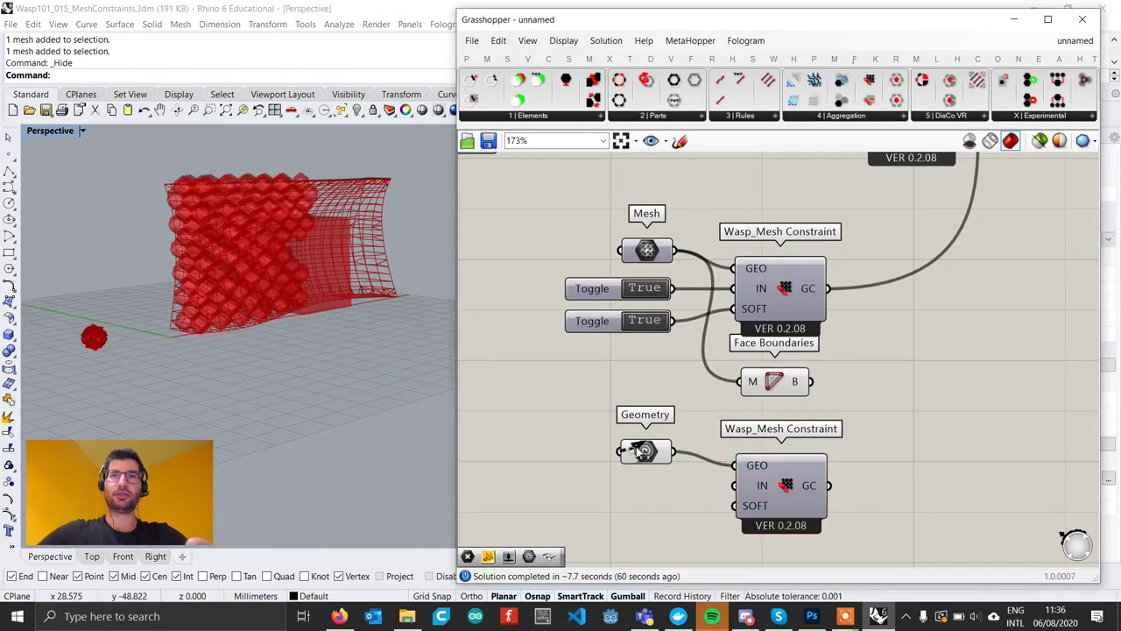
drag(644, 451, 649, 444)
click(622, 517)
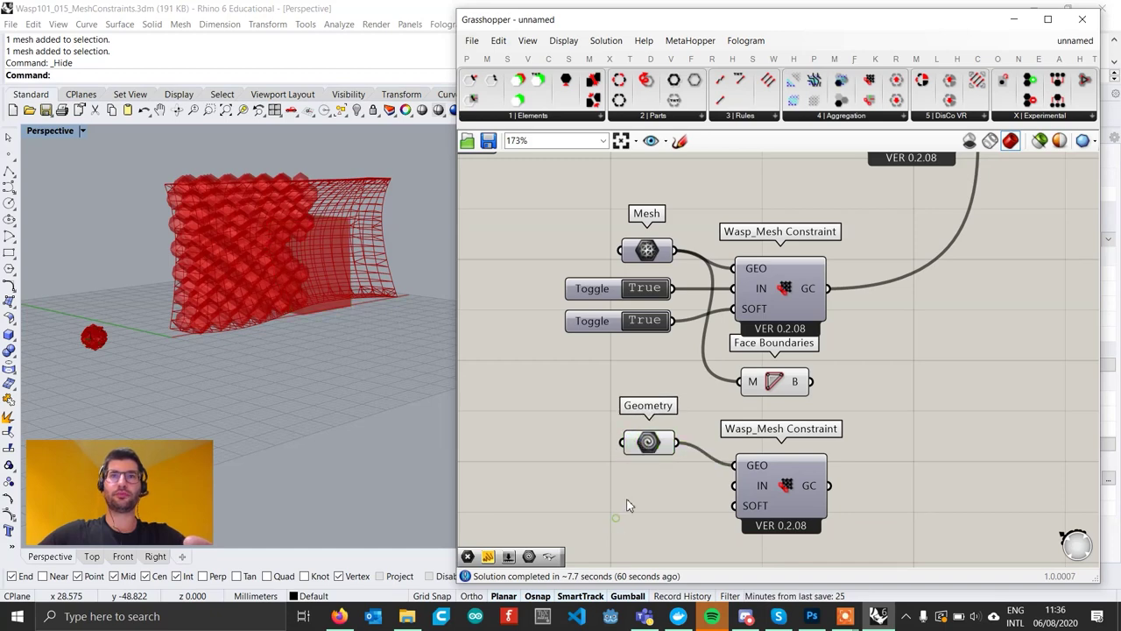
click(614, 487)
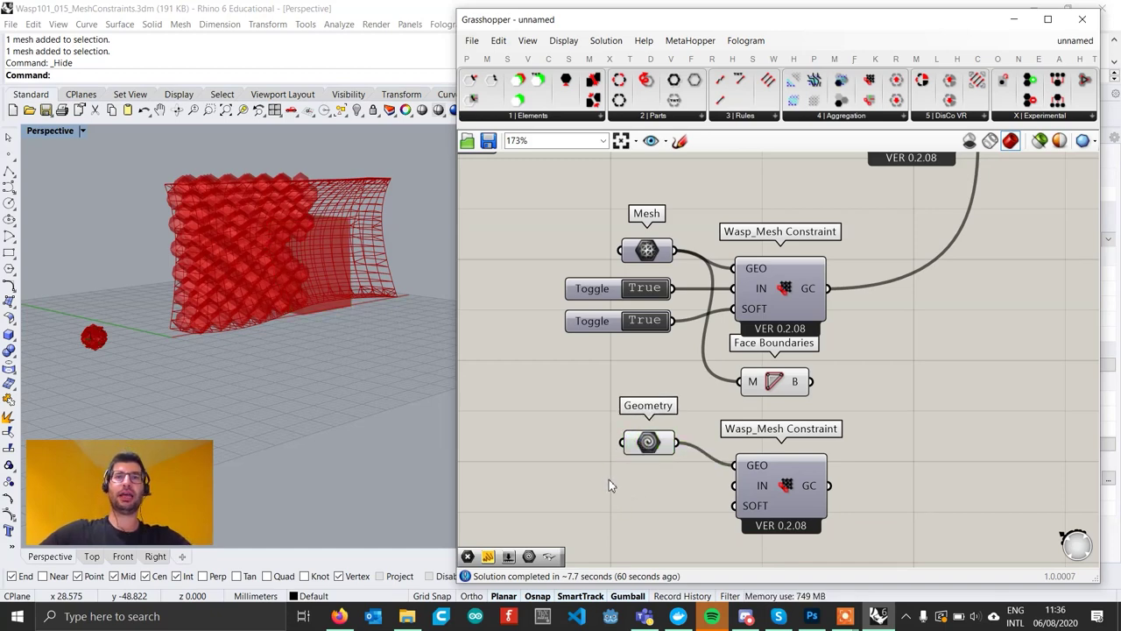
double_click(610, 486)
text(toggle)
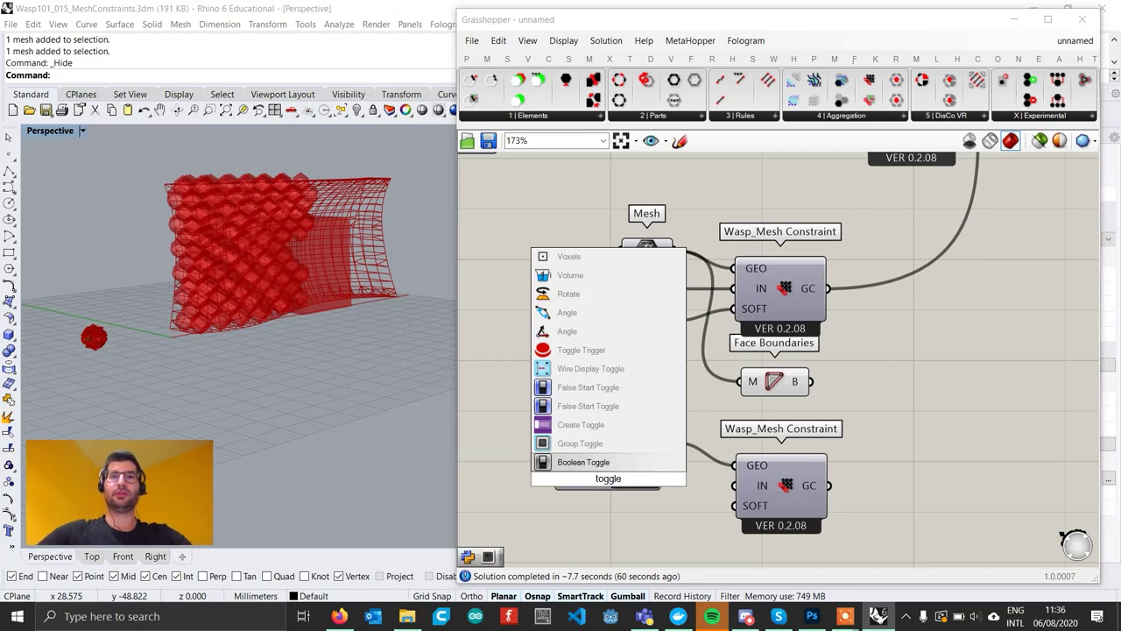
key(Return)
drag(662, 480, 739, 492)
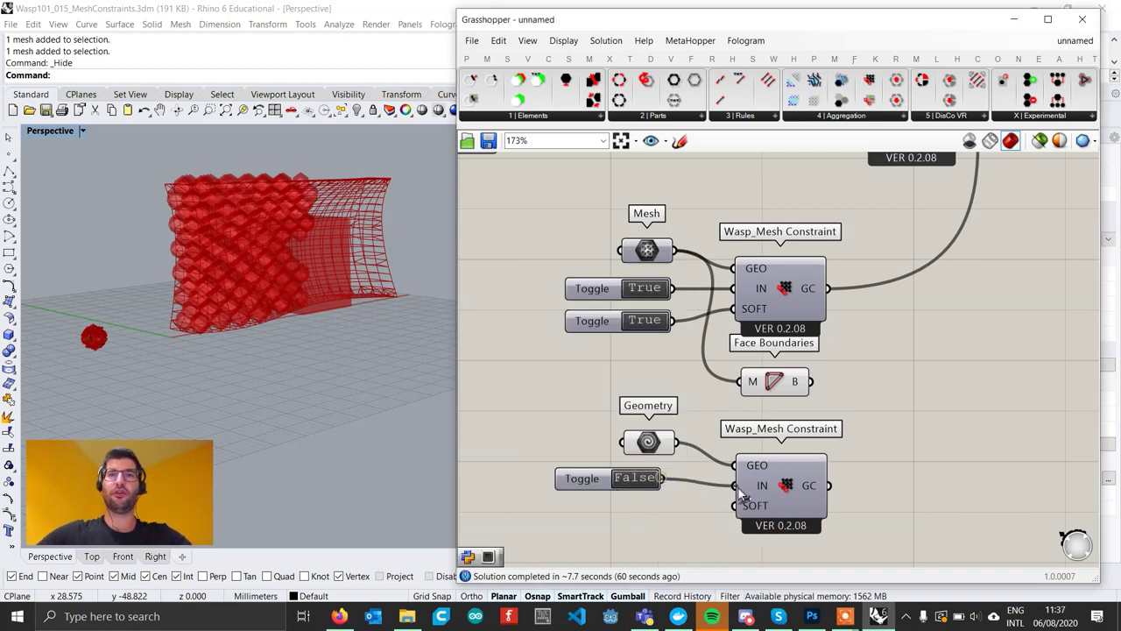
drag(588, 480, 605, 482)
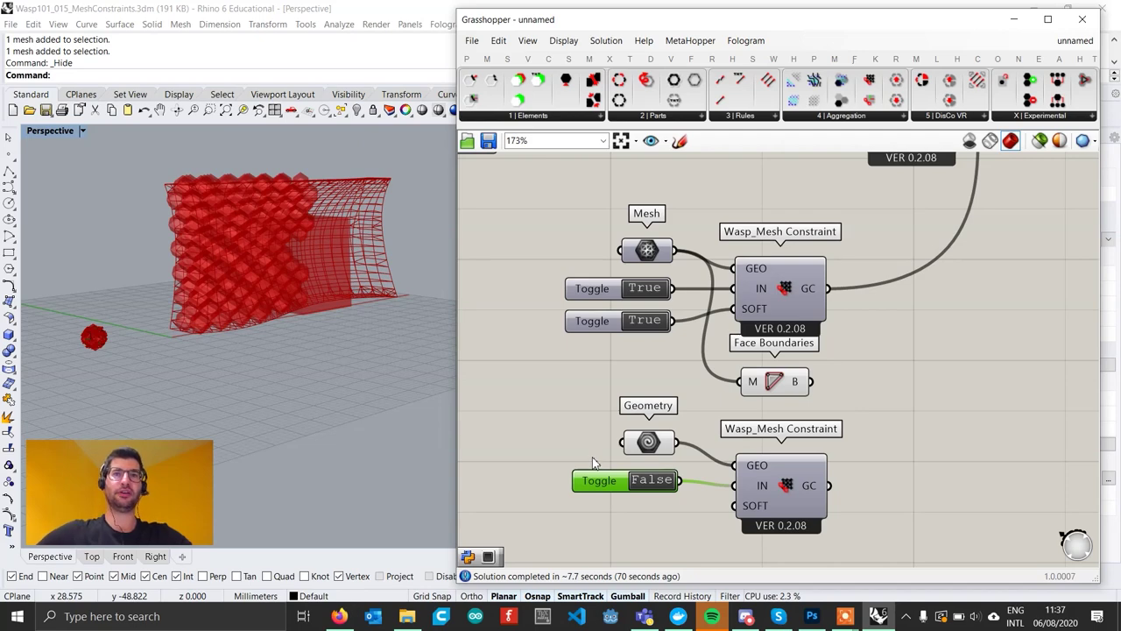
Duplicate the Boolean Toggle, set the copy to True and connect it to the second constraint's SOFT input.
alt+drag(615, 481, 609, 515)
click(670, 515)
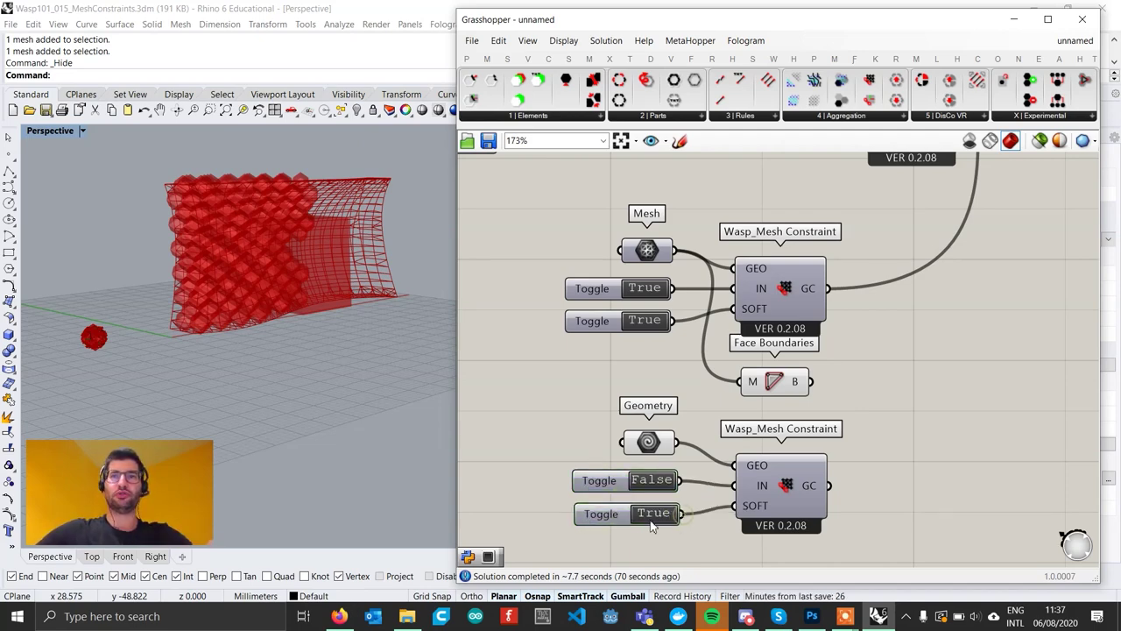
click(652, 524)
Copy Face Boundaries below the second constraint, feed it only the box Geometry, and turn off the Geometry parameter's preview.
scroll(873, 443, down, 3)
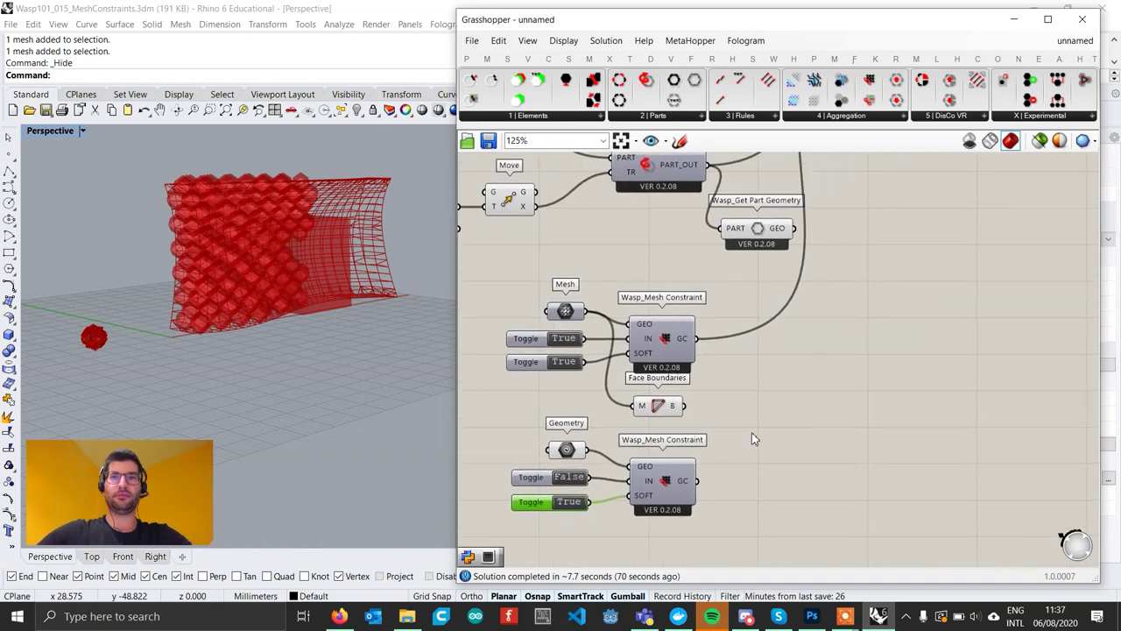
right_drag(659, 420, 688, 390)
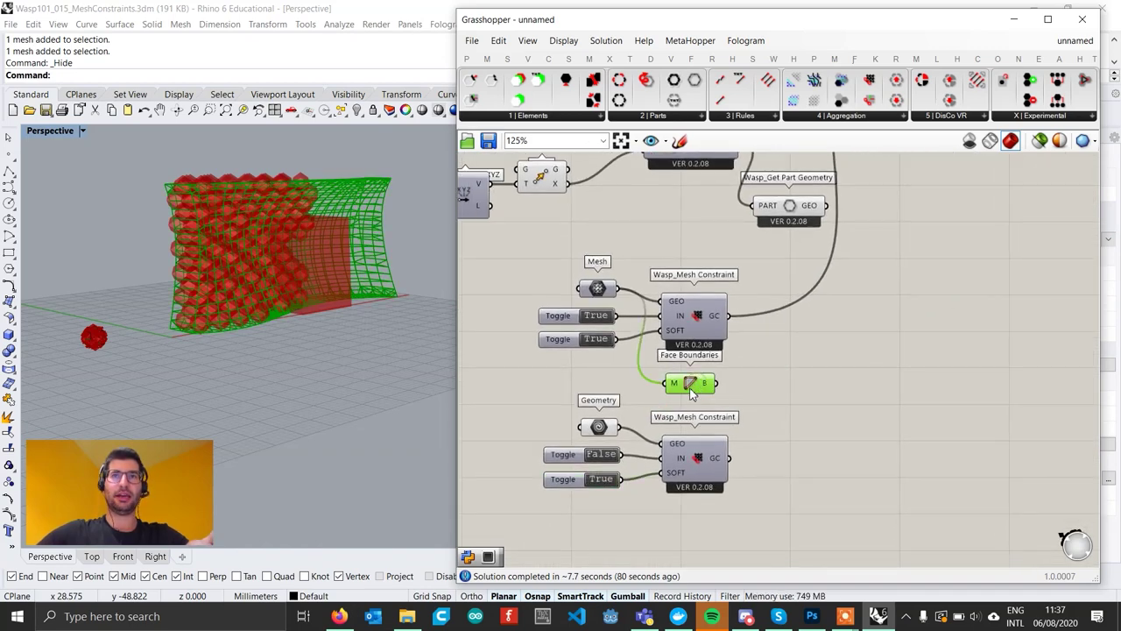
alt+drag(704, 387, 706, 474)
drag(683, 526, 690, 543)
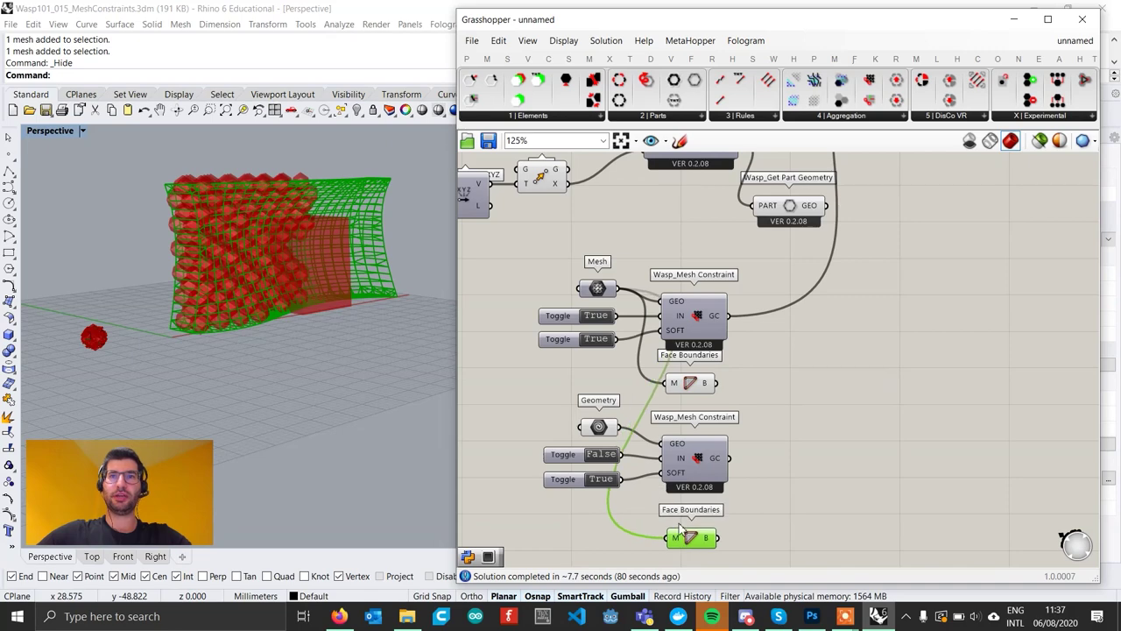
click(602, 429)
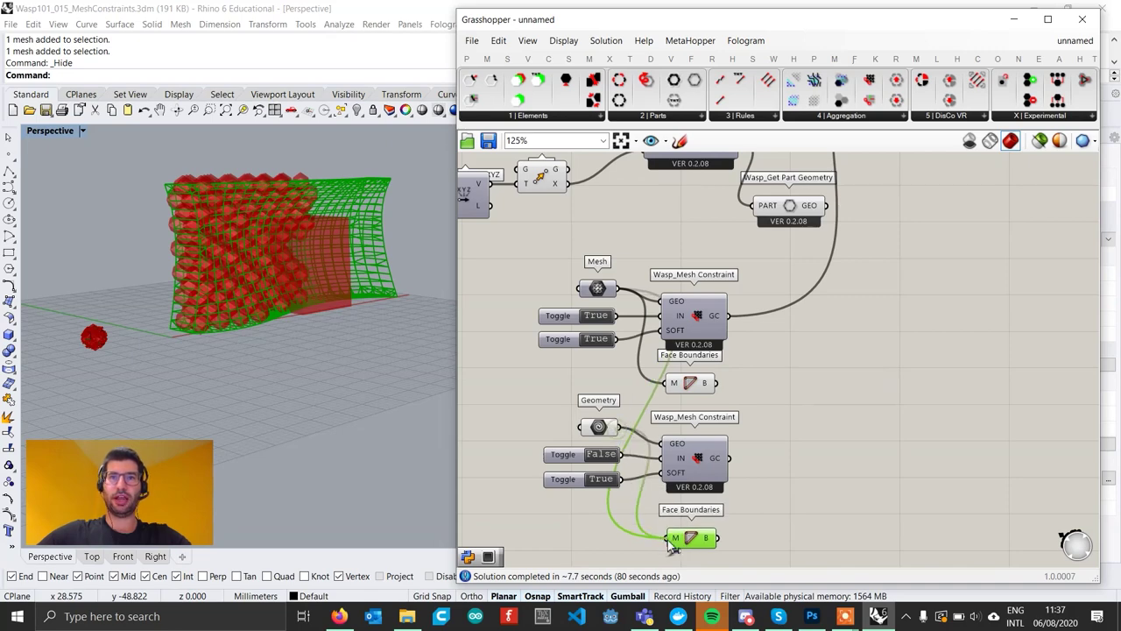
right_click(600, 427)
click(659, 349)
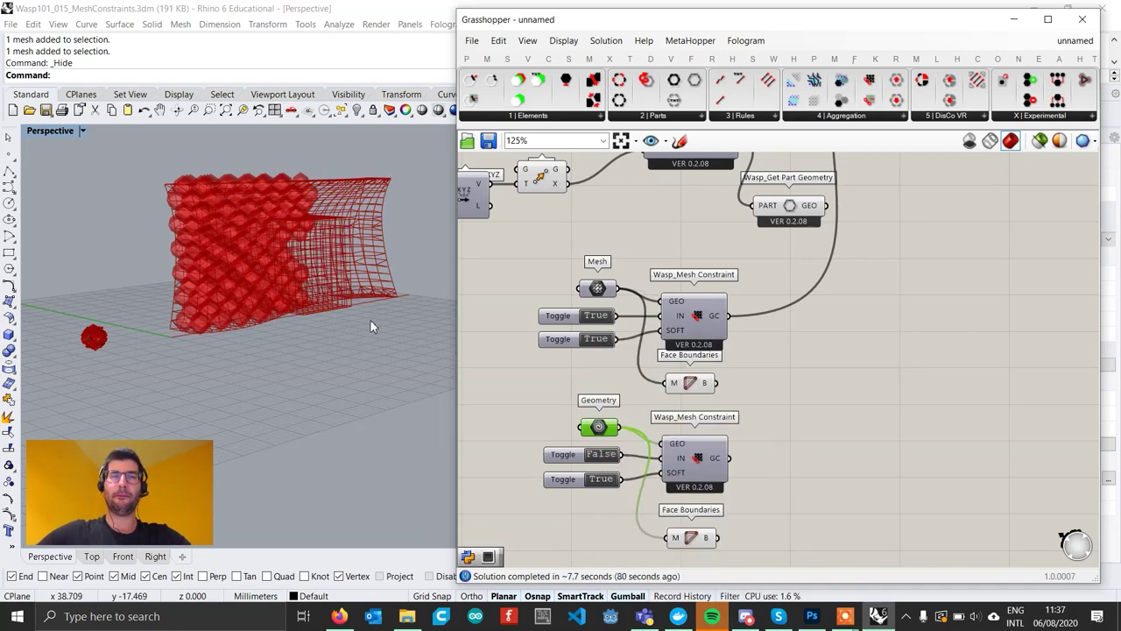
Add a Merge component and connect the GC outputs of both Wasp_Mesh Constraints to D1 and D2.
right_drag(370, 319, 355, 342)
right_drag(761, 446, 719, 447)
scroll(719, 445, down, 1)
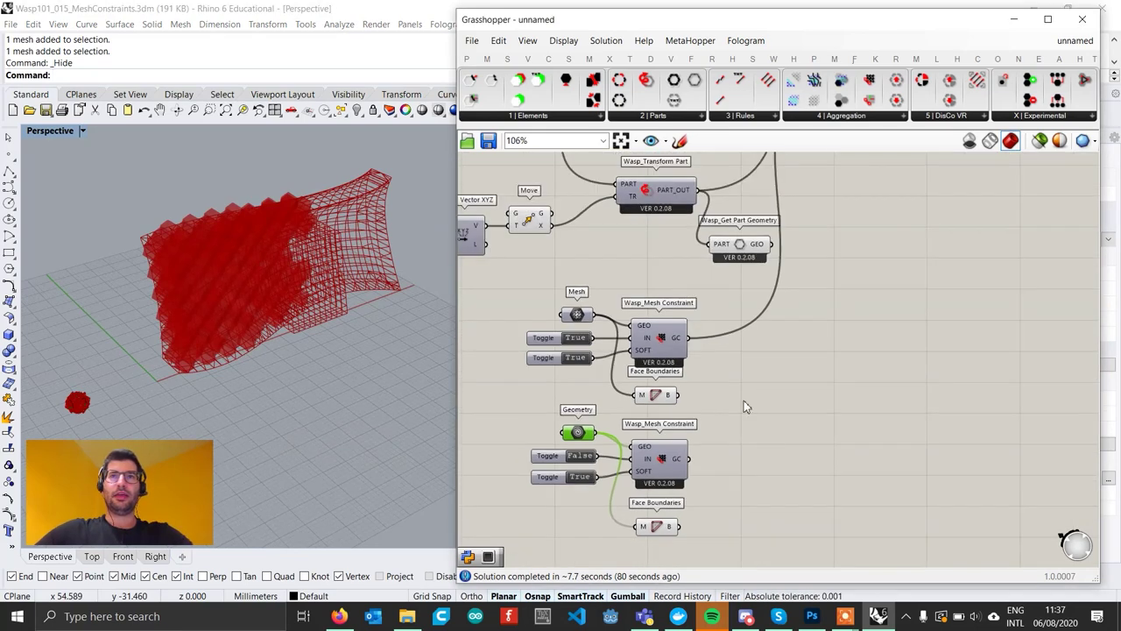
scroll(745, 402, up, 1)
scroll(747, 407, down, 3)
scroll(733, 388, up, 3)
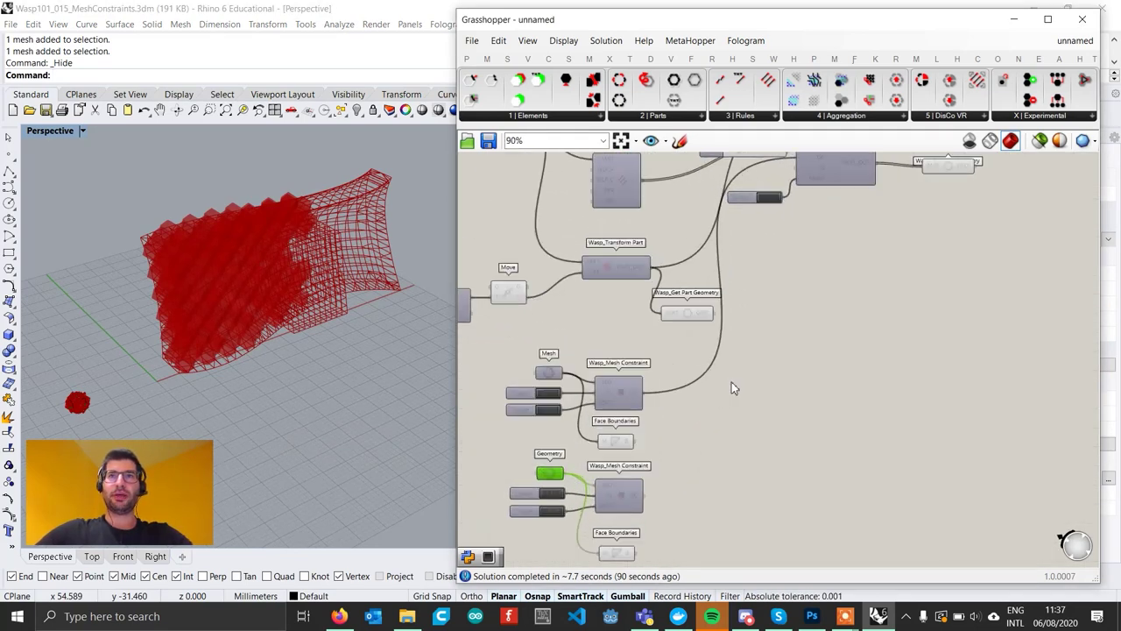
double_click(708, 458)
text(merge)
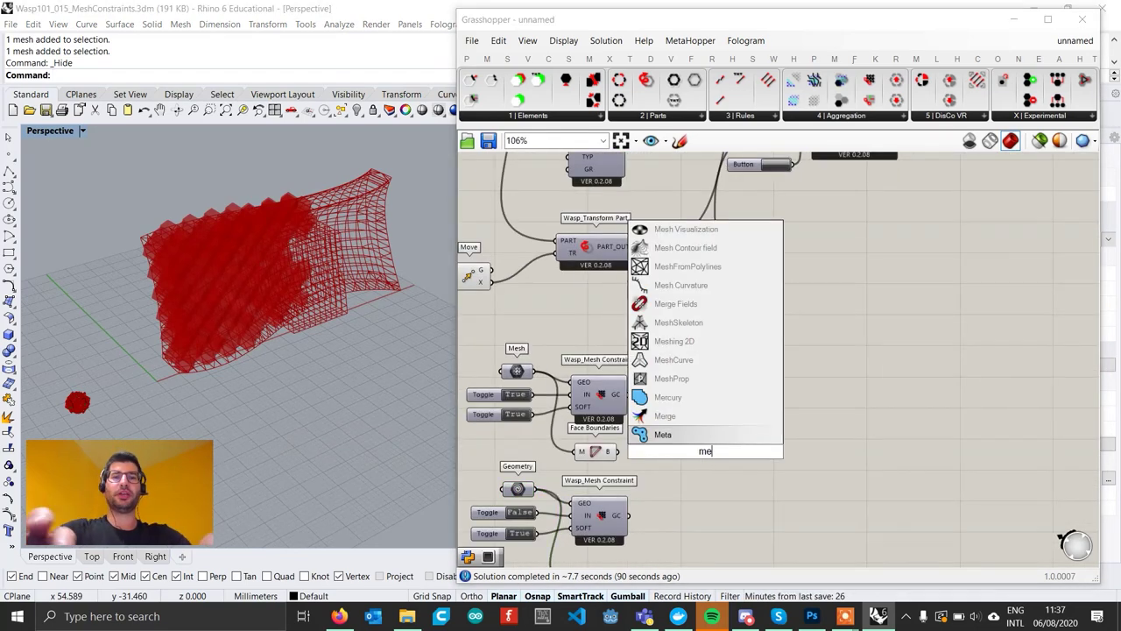
key(Return)
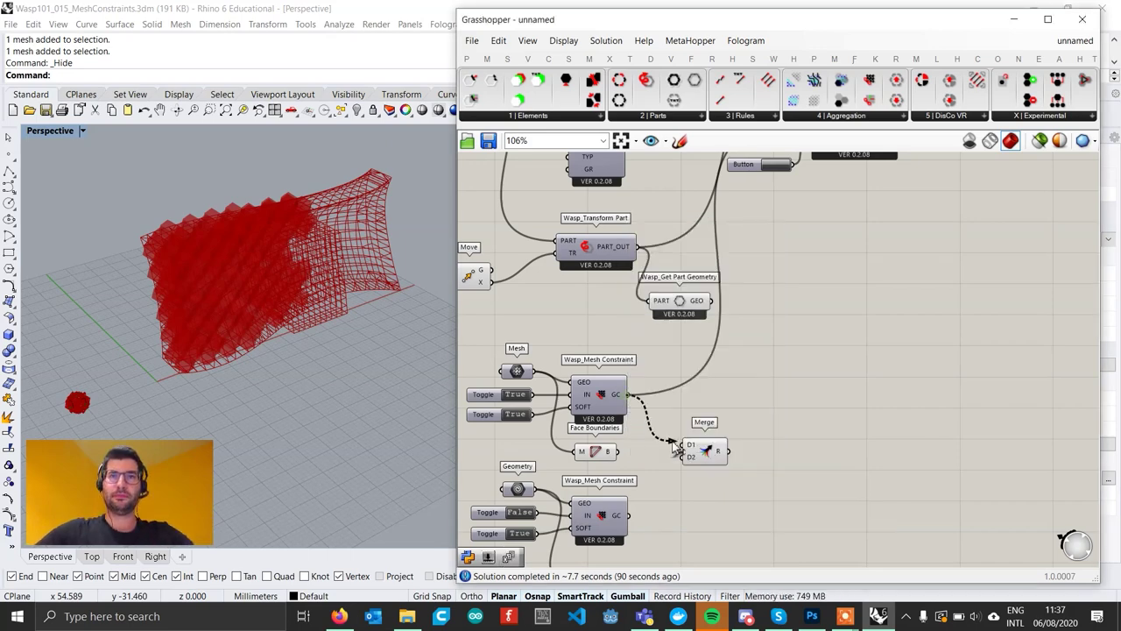
drag(675, 447, 816, 230)
scroll(708, 449, up, 4)
mouse_move(708, 456)
scroll(710, 455, down, 6)
scroll(813, 236, up, 3)
Remove the Merge's unused D3 input and connect its result R to the Wasp_Stochastic Aggregation's GC input, replacing the single constraint.
click(818, 226)
middle_click(818, 226)
scroll(753, 373, down, 3)
right_drag(746, 415, 742, 368)
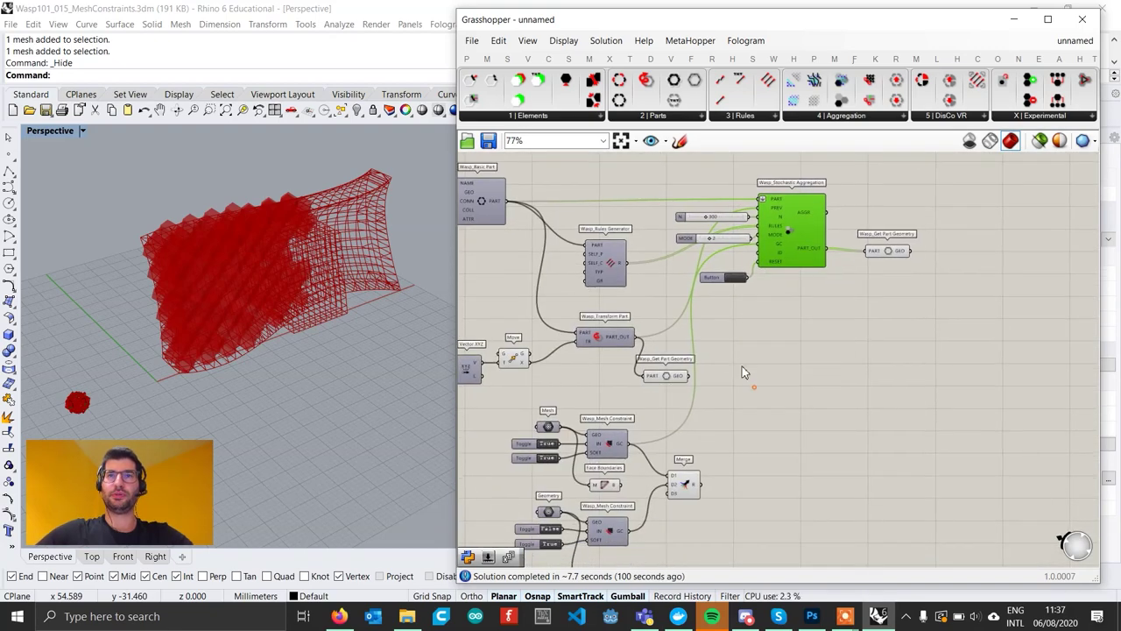
scroll(678, 482, up, 7)
scroll(685, 512, up, 2)
click(682, 507)
scroll(710, 481, down, 4)
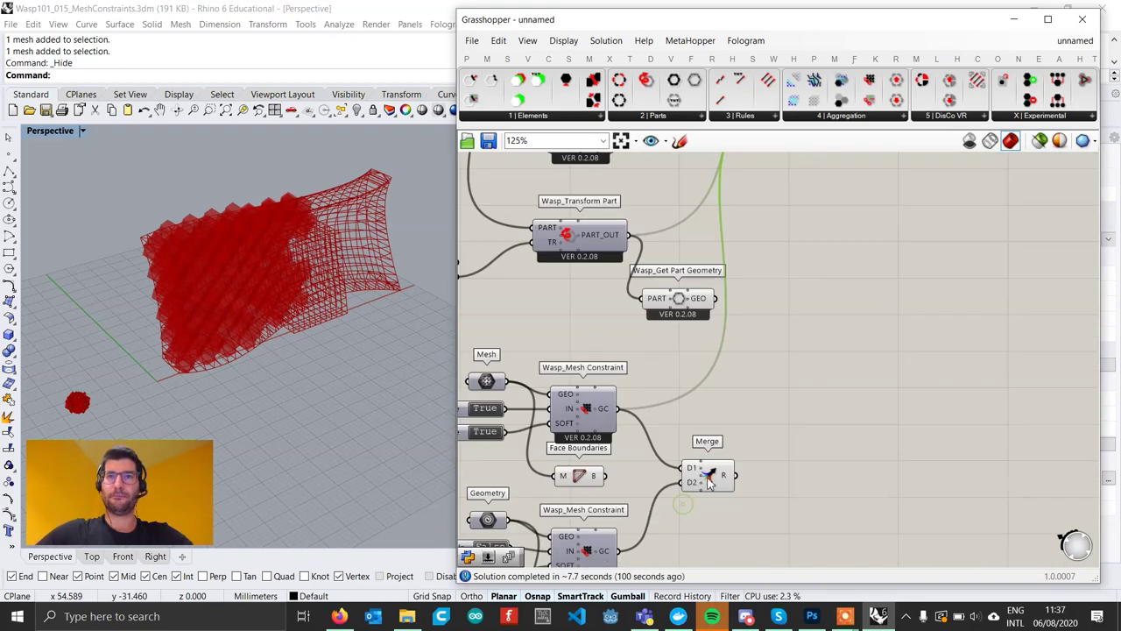
scroll(810, 475, down, 3)
drag(762, 476, 825, 217)
scroll(828, 216, up, 3)
scroll(776, 320, up, 1)
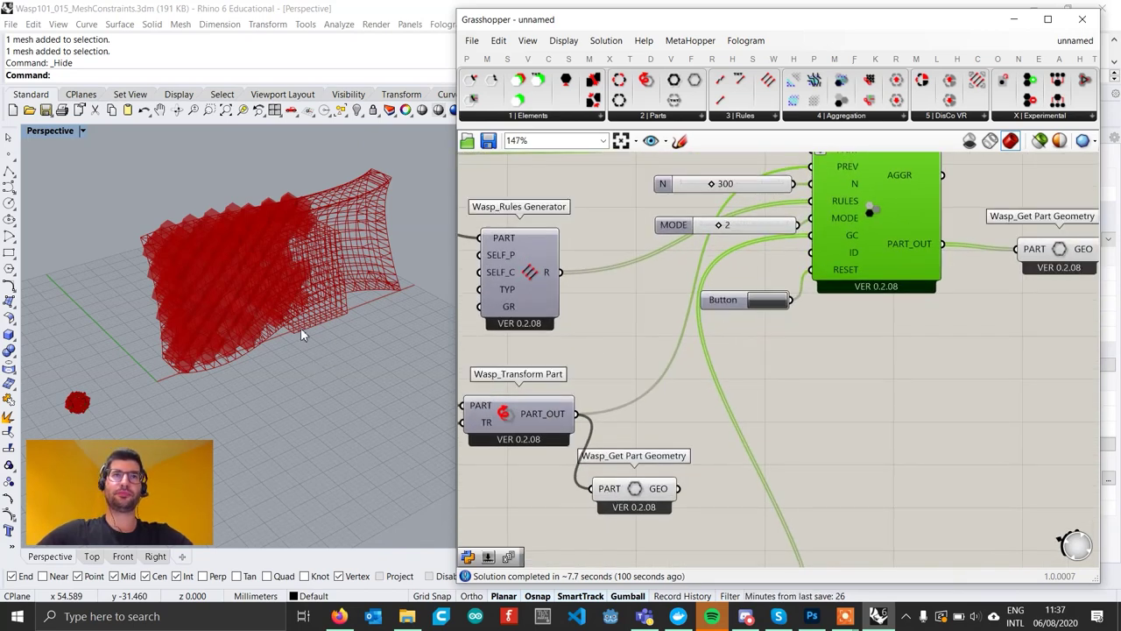
Reset the stochastic aggregation to regrow it with both constraints, and set its part count N to 350.
scroll(293, 325, up, 4)
right_drag(293, 324, 382, 312)
scroll(728, 177, up, 2)
click(707, 188)
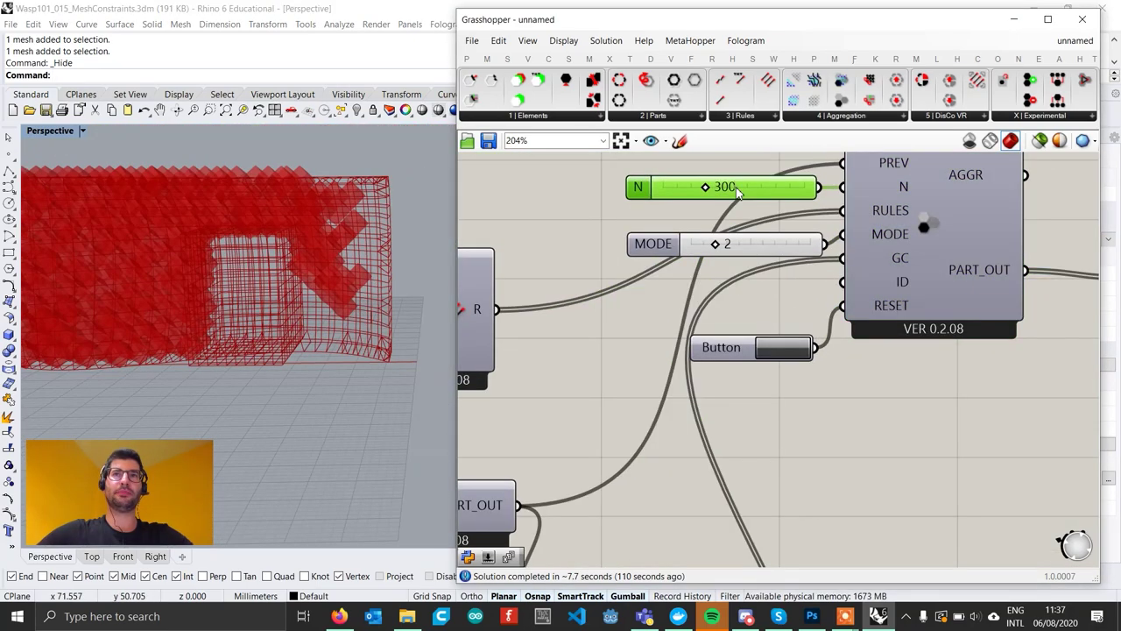
double_click(707, 188)
text(350)
key(Return)
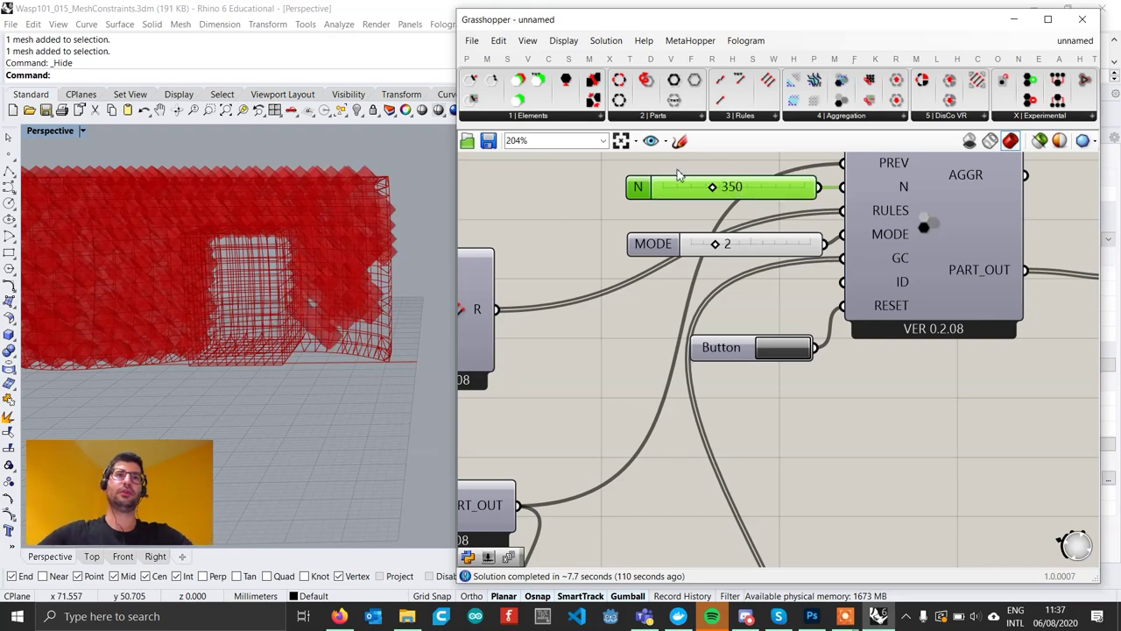
Add a Custom Preview after the aggregation's Wasp_Get Part Geometry and connect GEO to its G input.
right_drag(394, 274, 368, 289)
scroll(337, 290, up, 5)
scroll(757, 338, down, 4)
right_drag(831, 354, 639, 354)
scroll(735, 315, up, 3)
drag(726, 312, 690, 305)
double_click(798, 328)
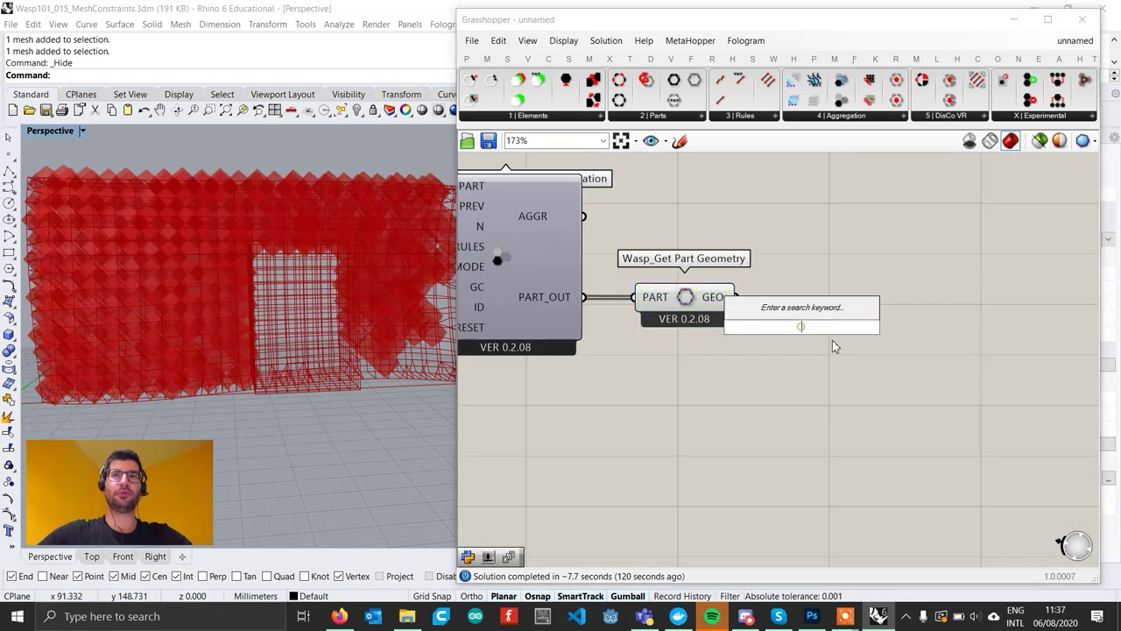
text(custo)
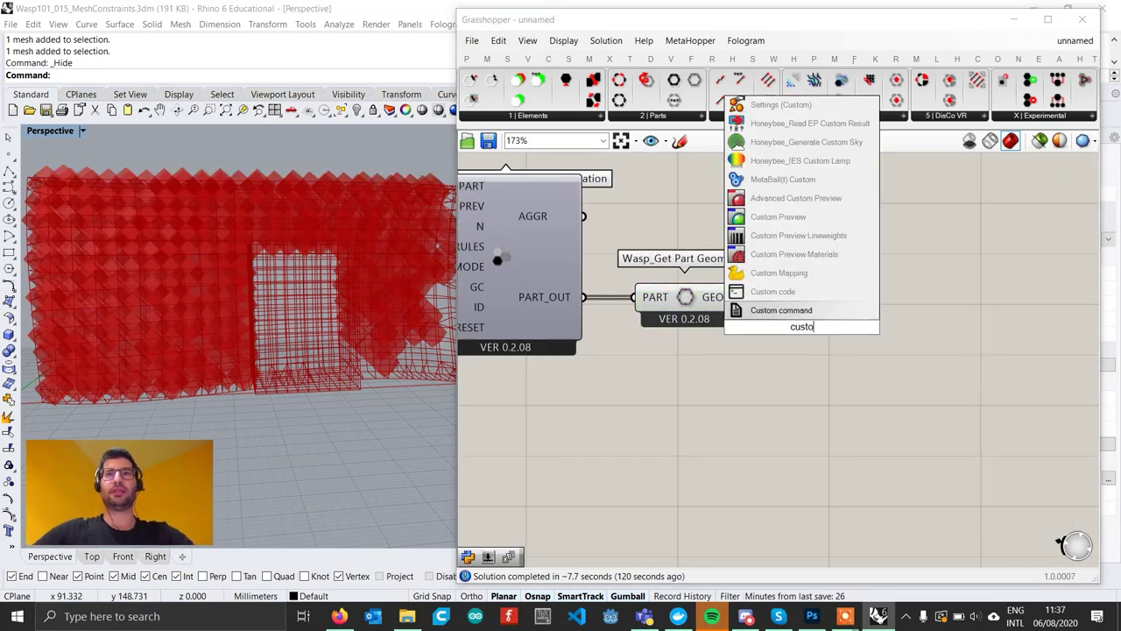
click(811, 218)
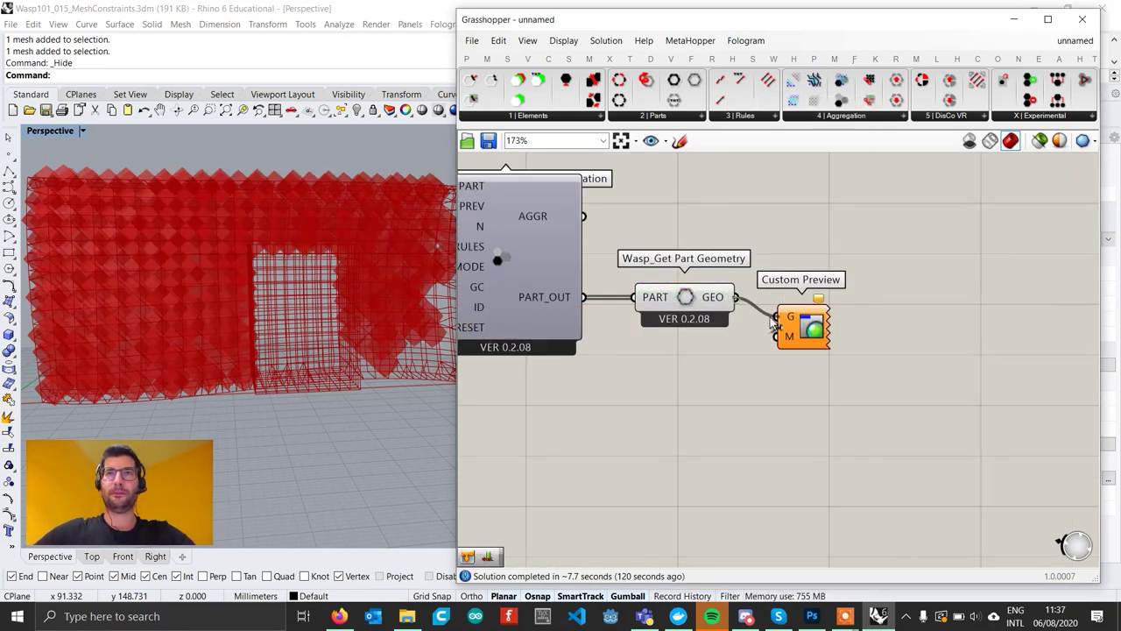
drag(802, 331, 878, 342)
Connect a Colour Swatch to the Custom Preview's M input and set it to bright green with hue 89°, saturation 100, value 100.
double_click(736, 368)
text(swa)
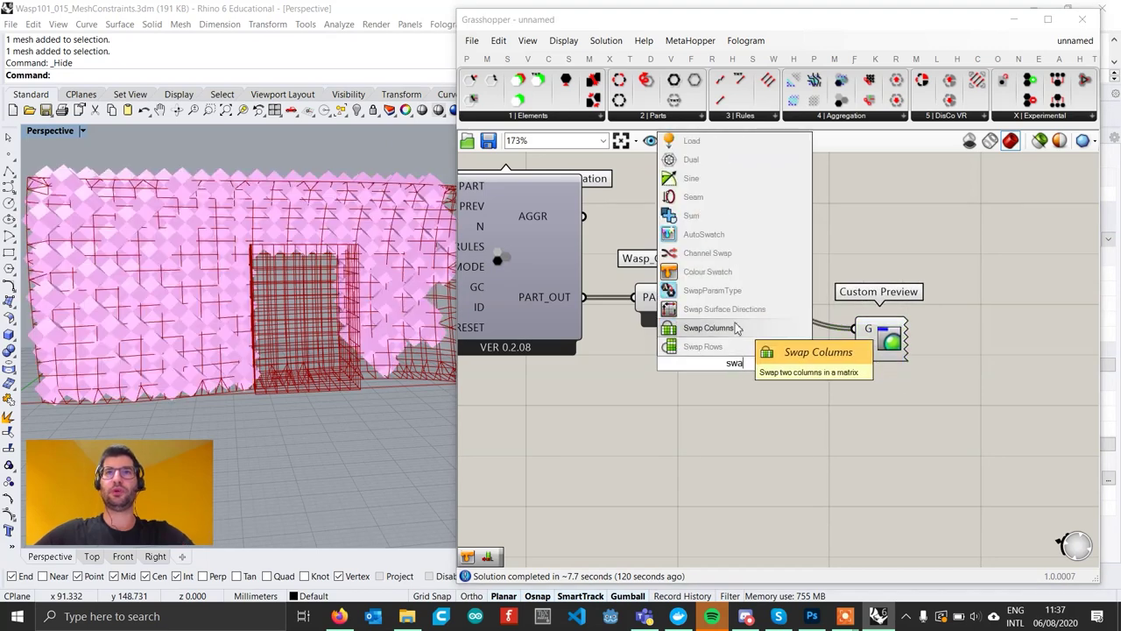
click(706, 272)
drag(833, 368, 855, 349)
click(760, 363)
drag(783, 428, 773, 399)
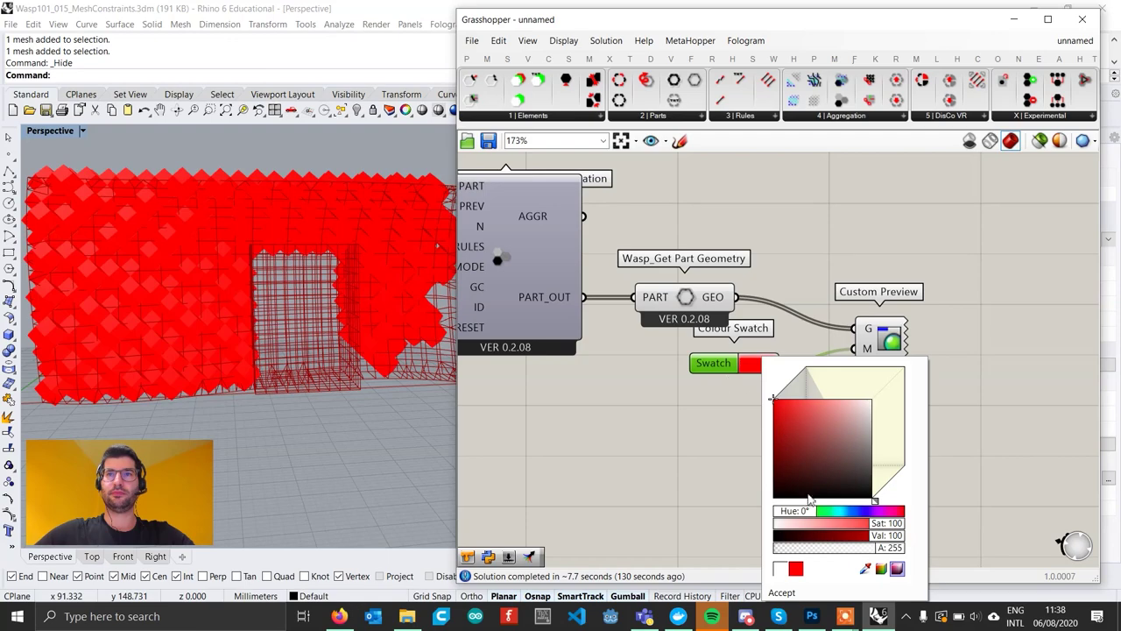
mouse_move(805, 518)
mouse_down()
mouse_move(815, 513)
mouse_move(795, 513)
mouse_move(806, 514)
mouse_up()
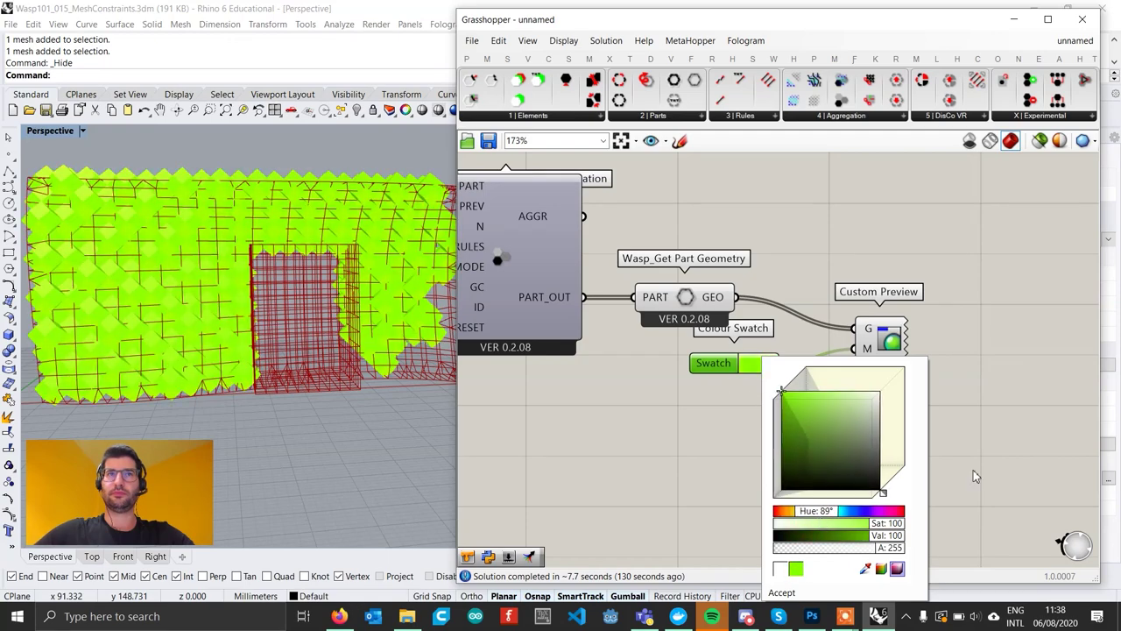
Set the Perspective viewport's display mode to Wireframe.
click(48, 129)
click(88, 166)
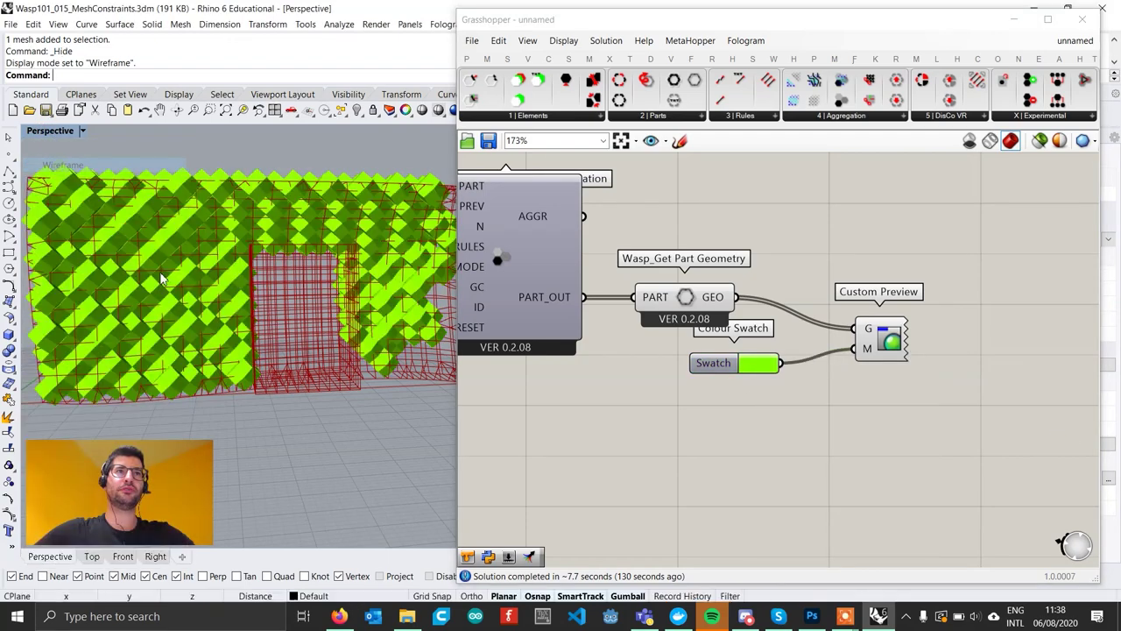
Set the IN toggle of the box geometry's Wasp_Mesh Constraint to True.
right_drag(157, 272, 337, 254)
scroll(289, 288, up, 2)
scroll(716, 333, down, 3)
right_drag(726, 370, 823, 315)
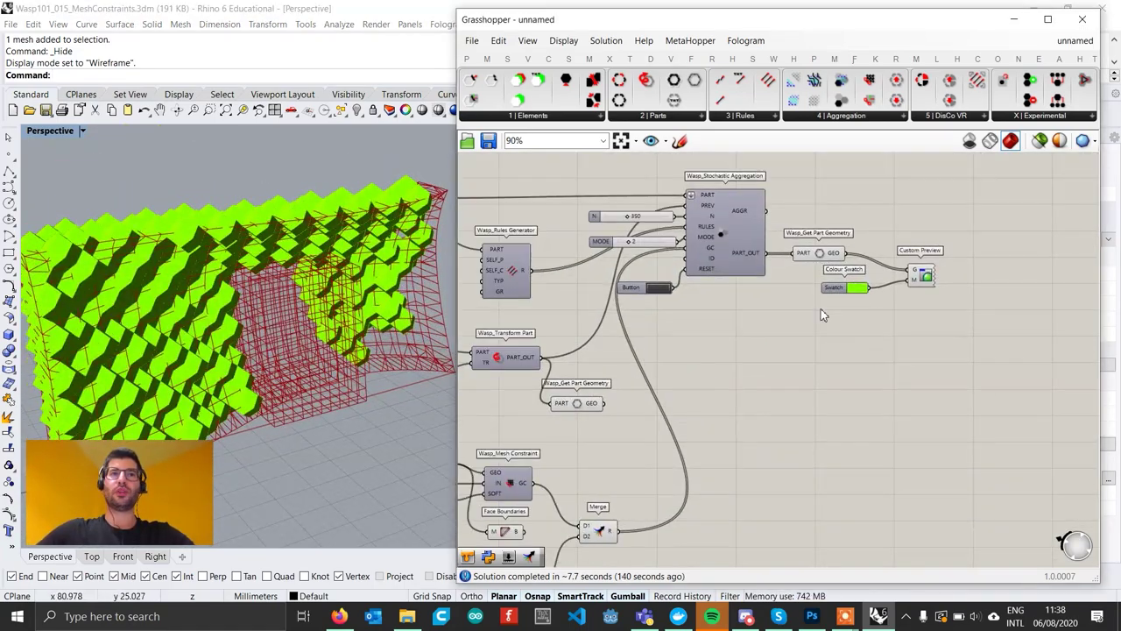
scroll(820, 314, down, 3)
right_drag(787, 371, 815, 320)
scroll(694, 390, up, 3)
scroll(692, 397, up, 3)
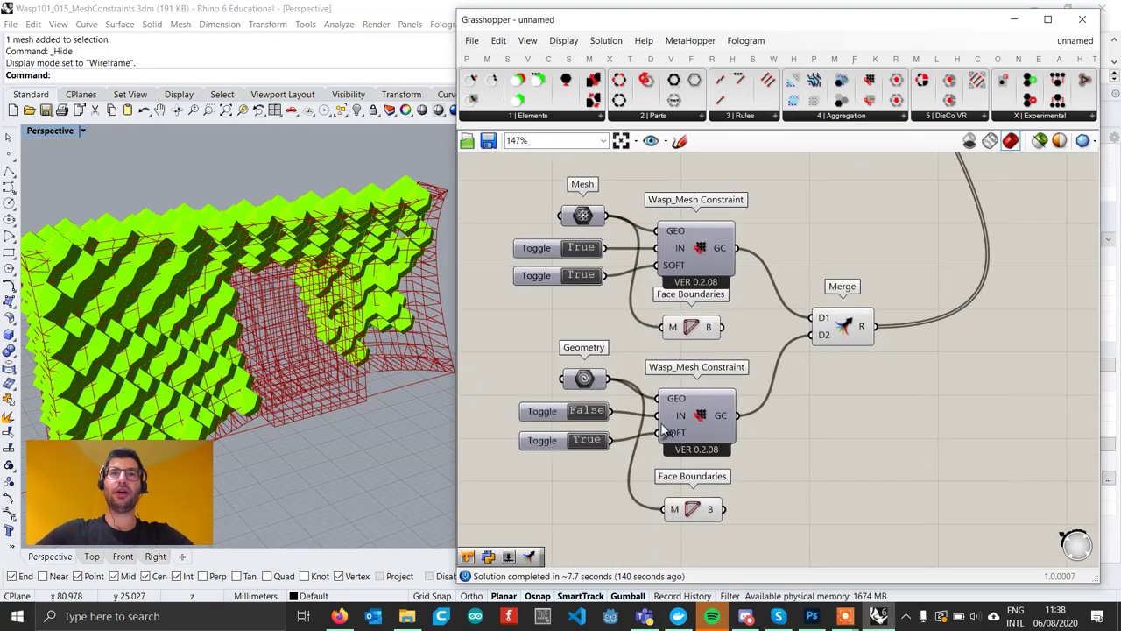
click(696, 417)
right_drag(307, 375, 448, 431)
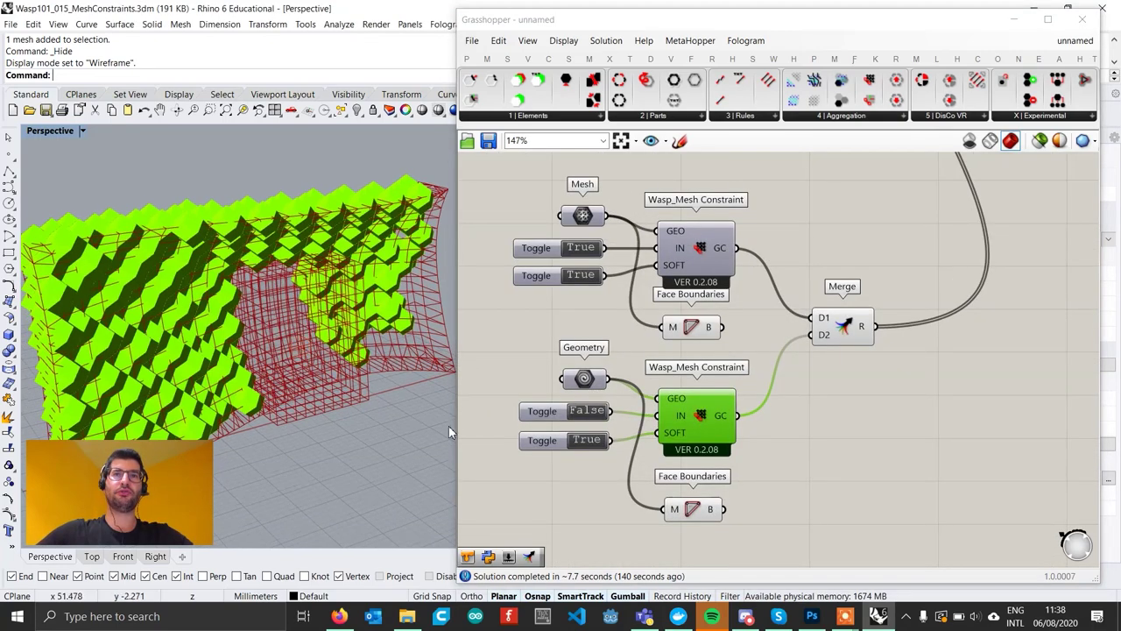
double_click(587, 410)
Reset the stochastic aggregation to recompute it with the box as an inside constraint.
scroll(721, 331, down, 4)
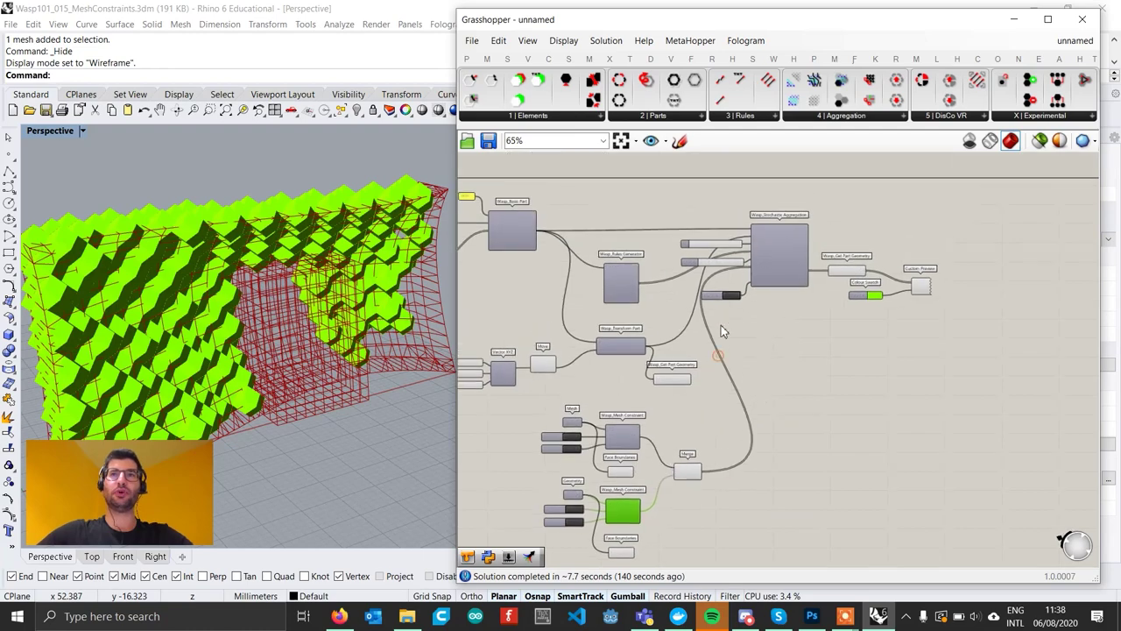
scroll(720, 300, up, 4)
click(745, 288)
Examine from several angles where the starting part sits relative to the curved wall and the box mesh.
right_drag(256, 330, 333, 257)
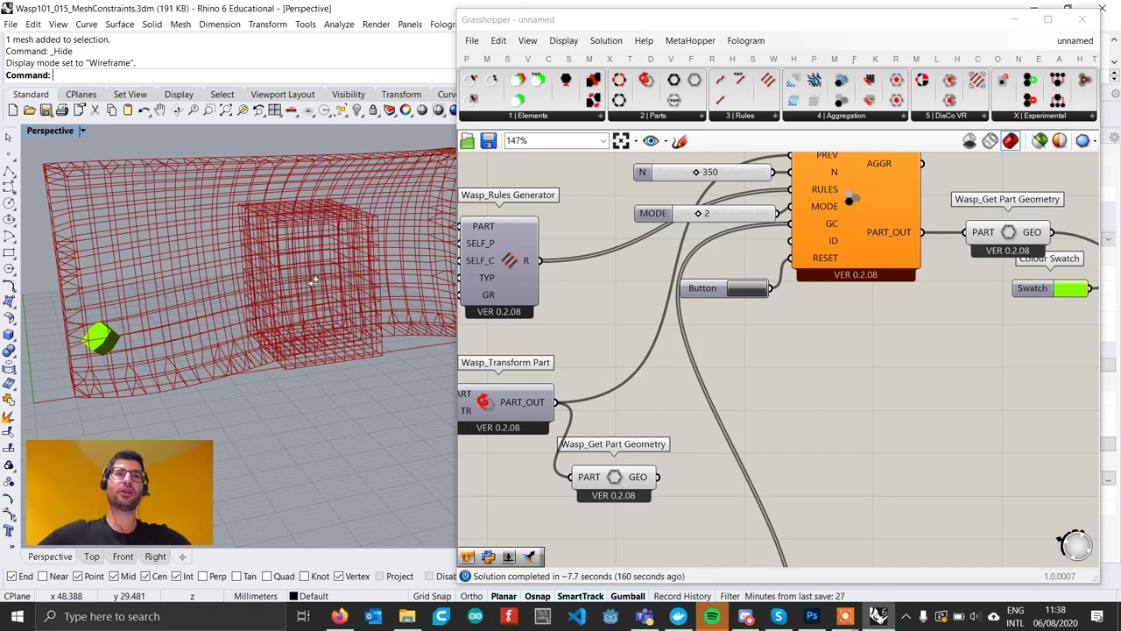
right_drag(314, 280, 296, 219)
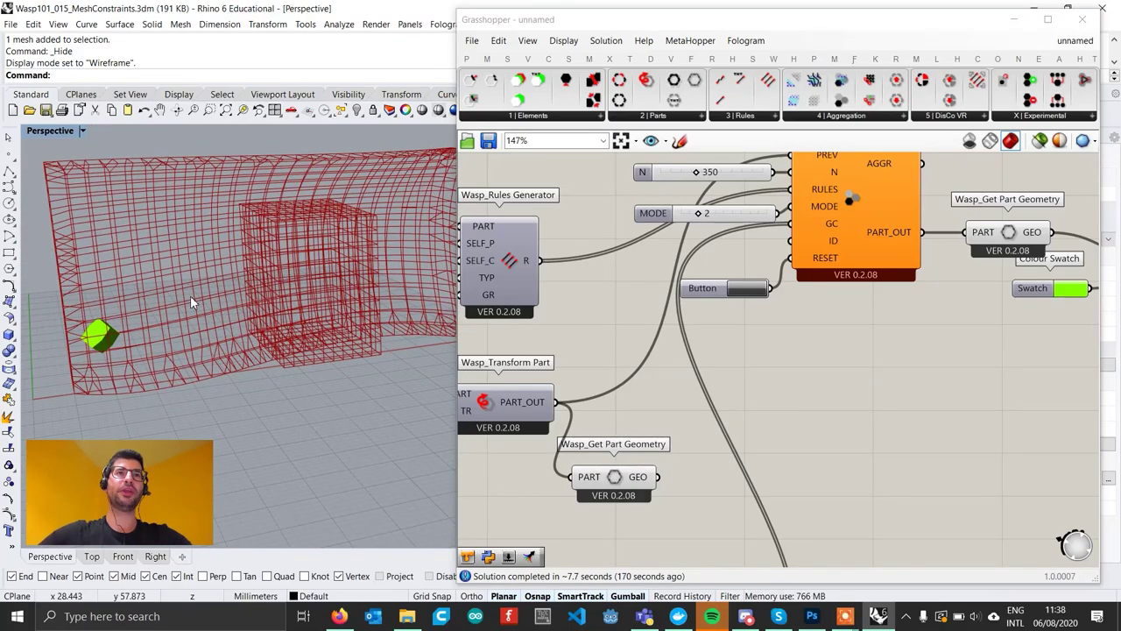
right_drag(280, 275, 387, 386)
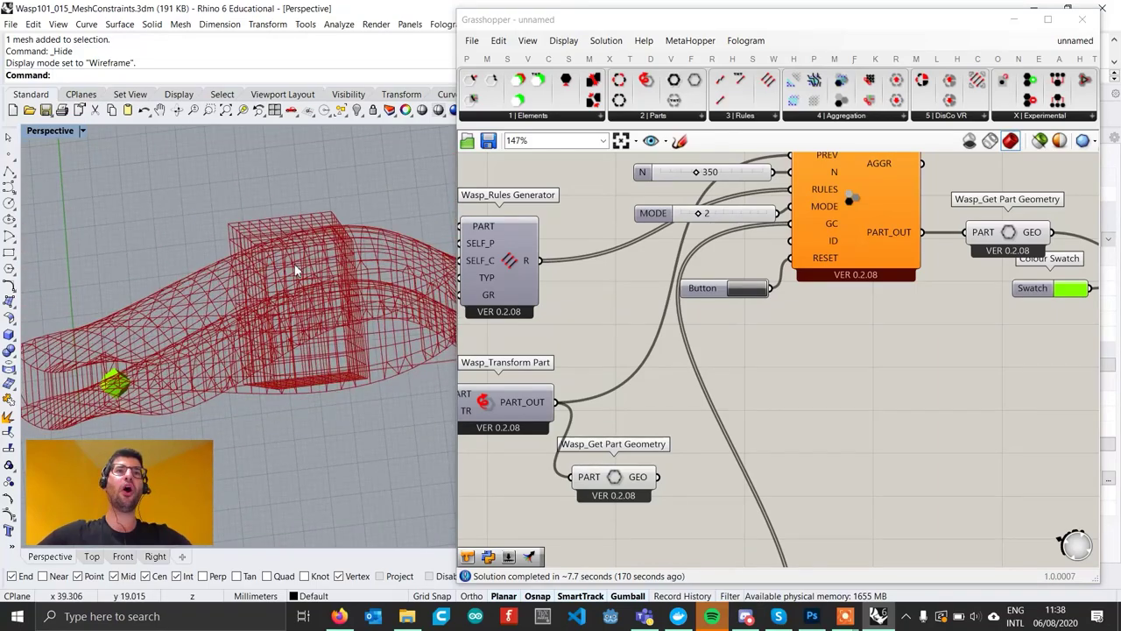
right_drag(314, 281, 333, 317)
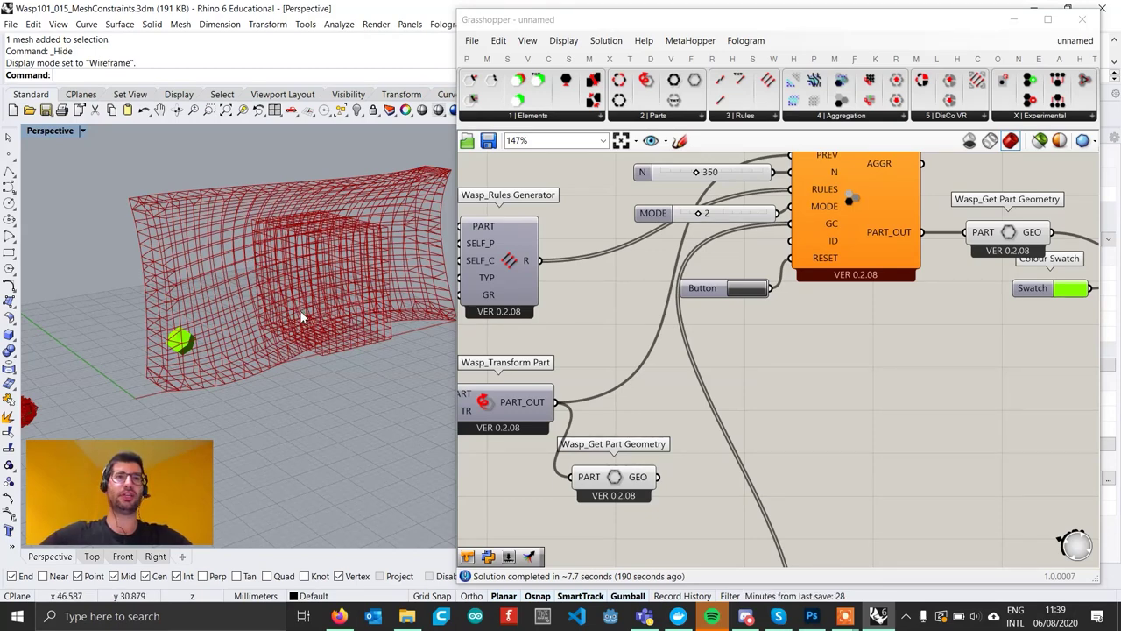
scroll(282, 323, down, 3)
scroll(297, 292, up, 7)
right_drag(299, 310, 314, 284)
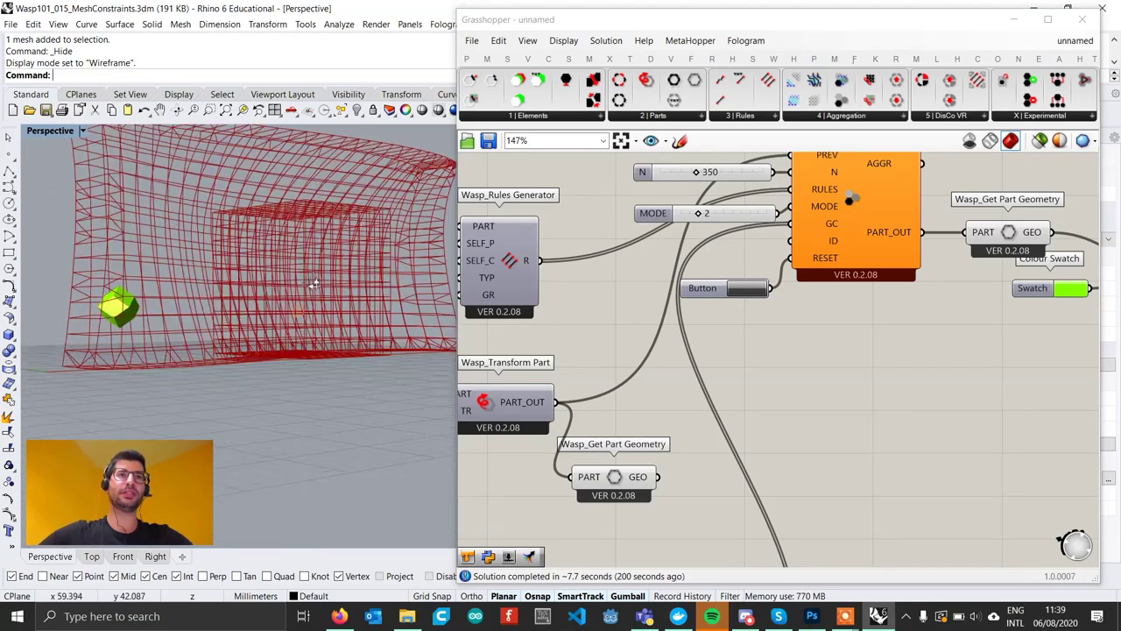
Set the X component of the starting part's move vector to 50 and check its position against the box.
scroll(751, 412, down, 2)
scroll(605, 331, up, 4)
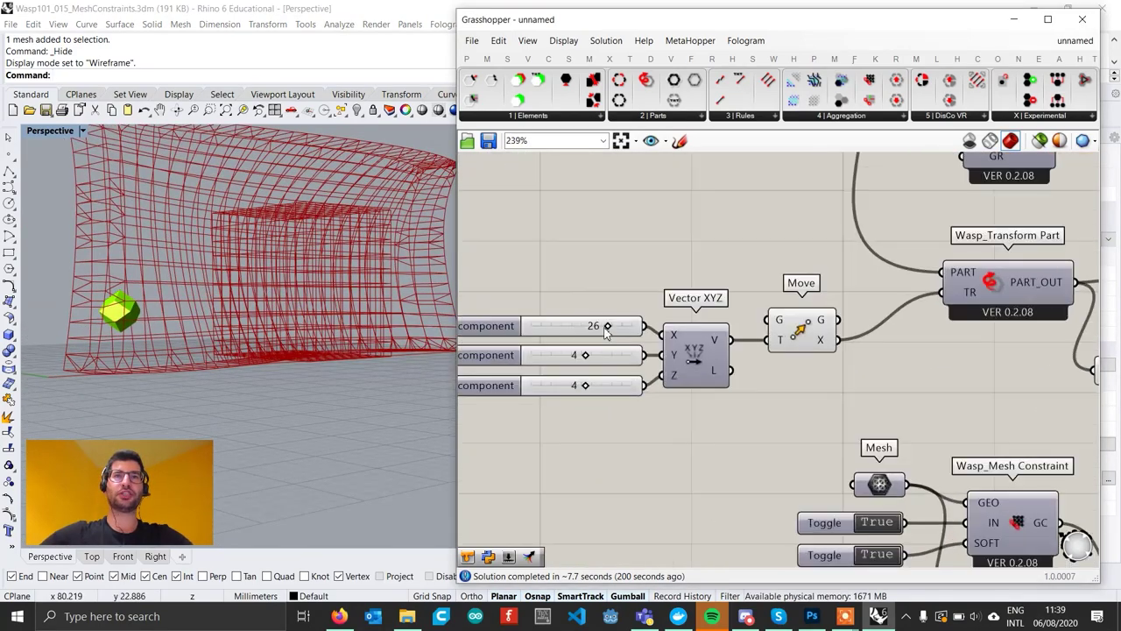
scroll(605, 331, up, 1)
drag(630, 331, 664, 330)
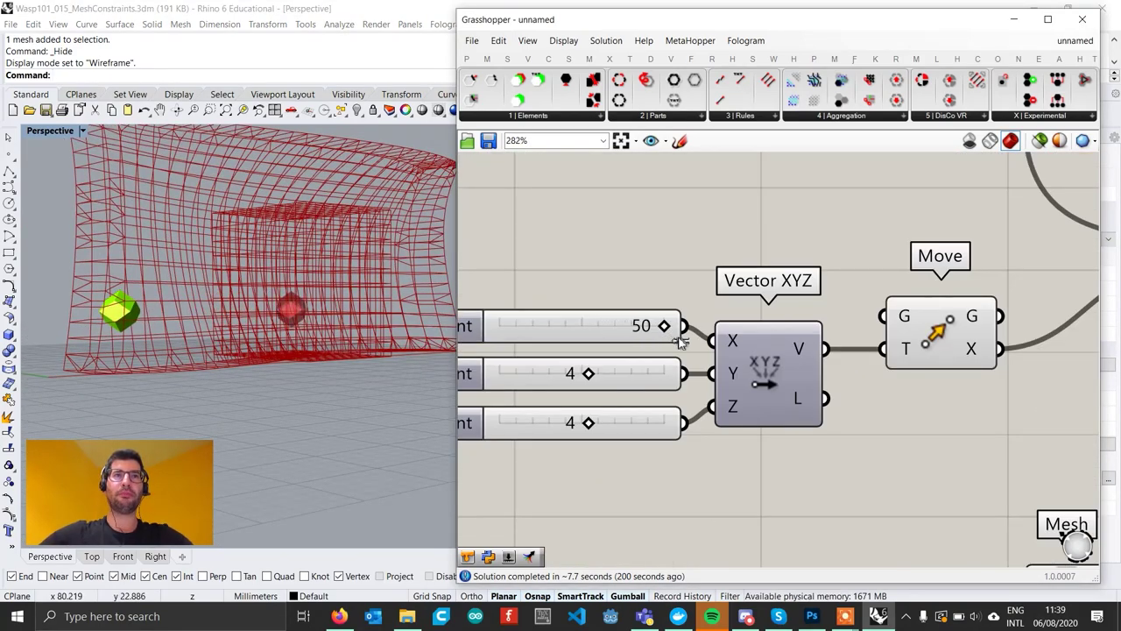
right_drag(368, 333, 309, 386)
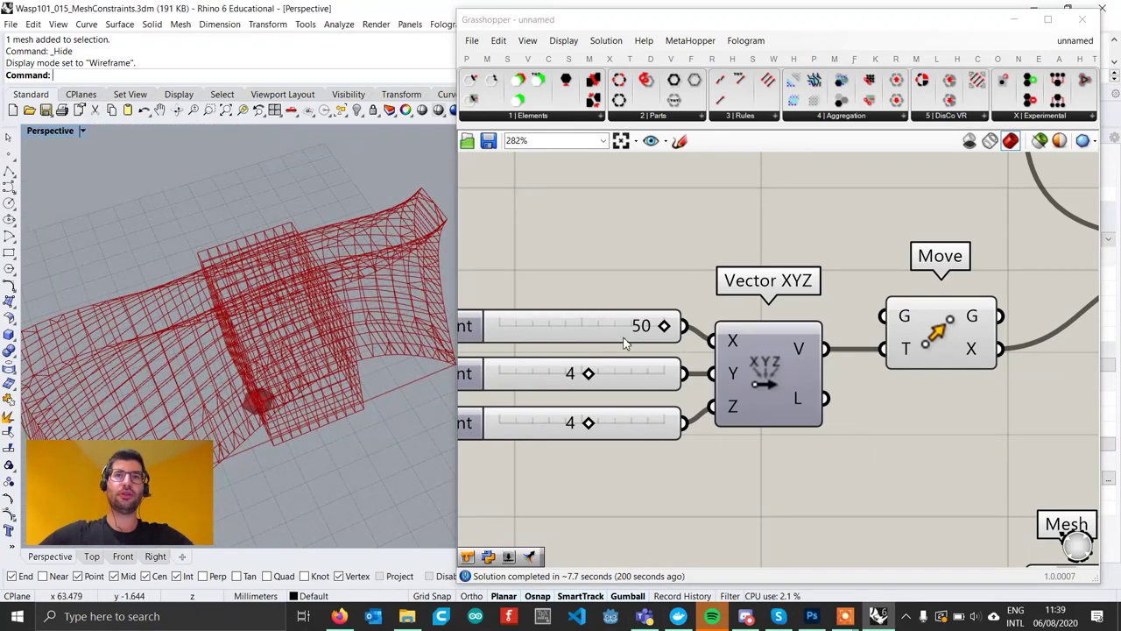
Raise the maximum of the X component slider to 100.
right_drag(490, 314, 561, 324)
double_click(526, 340)
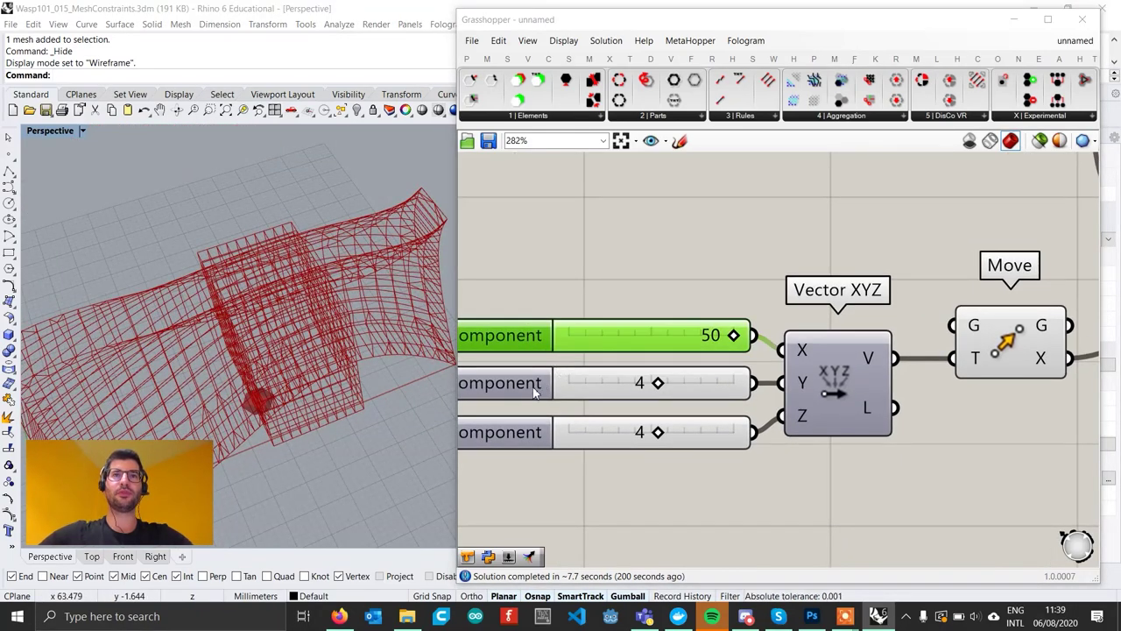
double_click(588, 377)
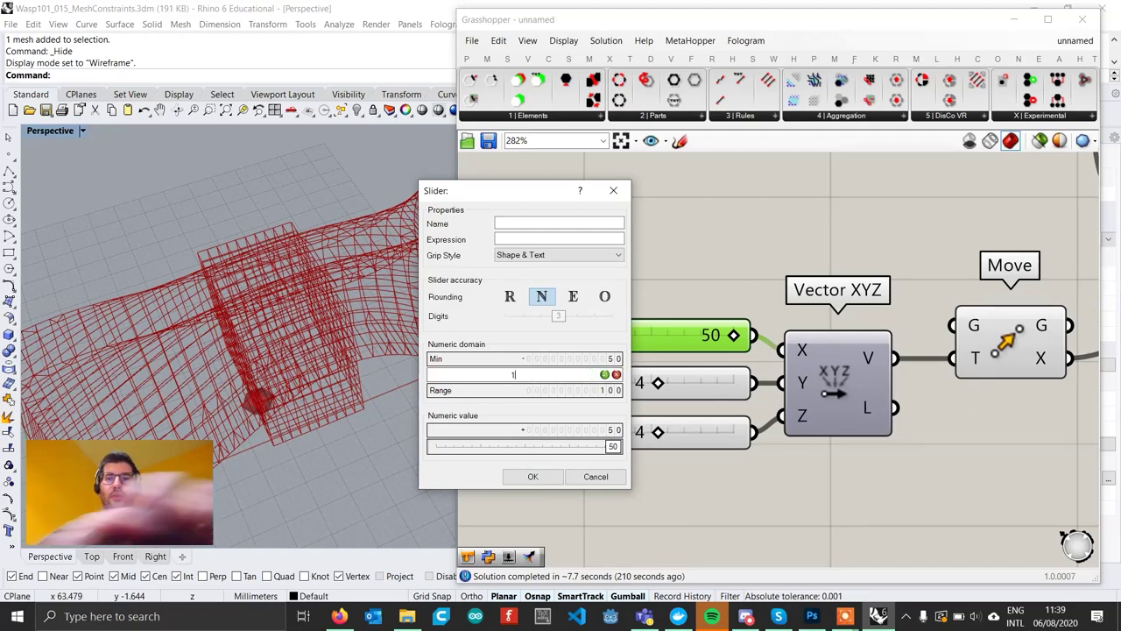
text(100)
key(Return)
click(531, 477)
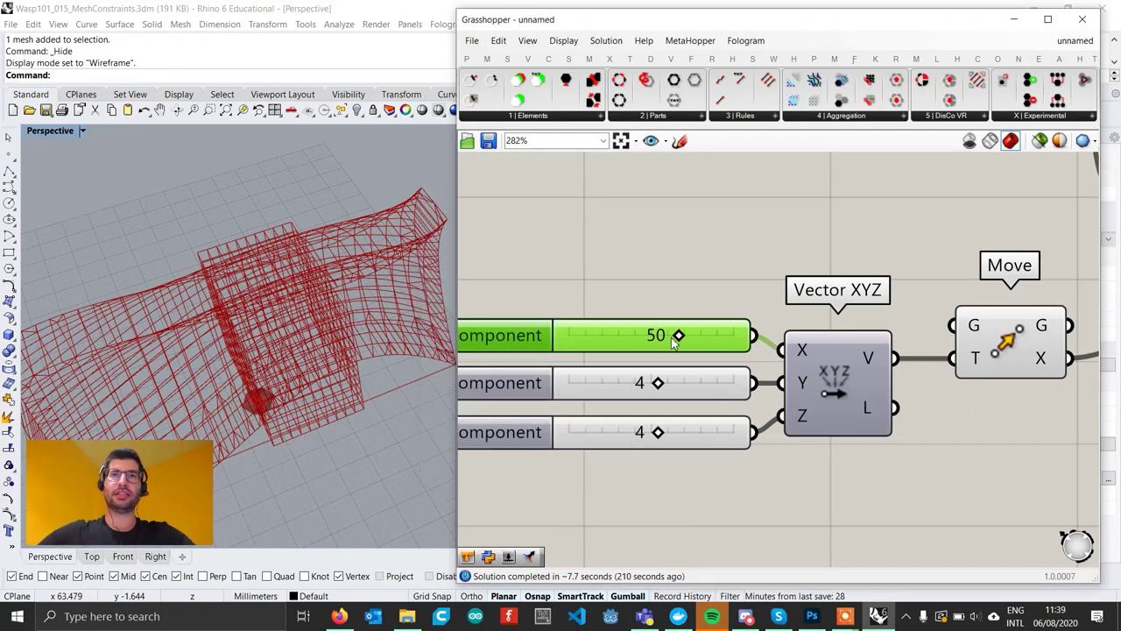
Increase the move vector's X component and set its Y component to 17 to place the starting part inside both meshes.
drag(673, 337, 686, 335)
right_drag(422, 358, 370, 362)
drag(657, 387, 680, 386)
right_drag(429, 378, 454, 330)
Reset the stochastic aggregation to regrow it where the wall and box meshes overlap.
scroll(918, 253, down, 5)
right_drag(899, 291, 789, 330)
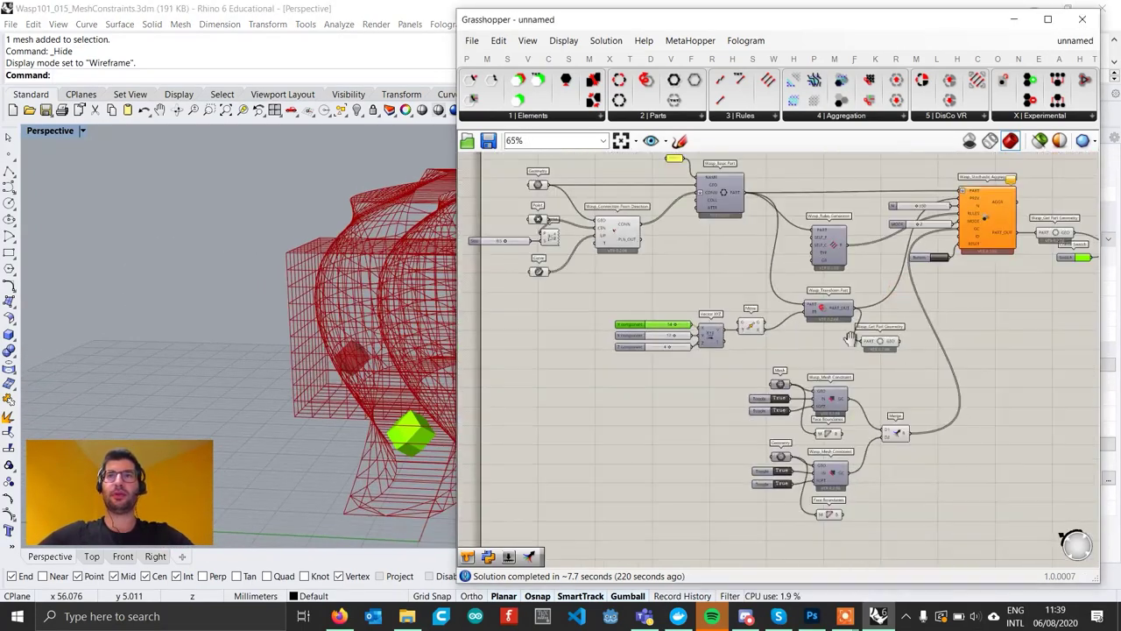
scroll(814, 318, up, 3)
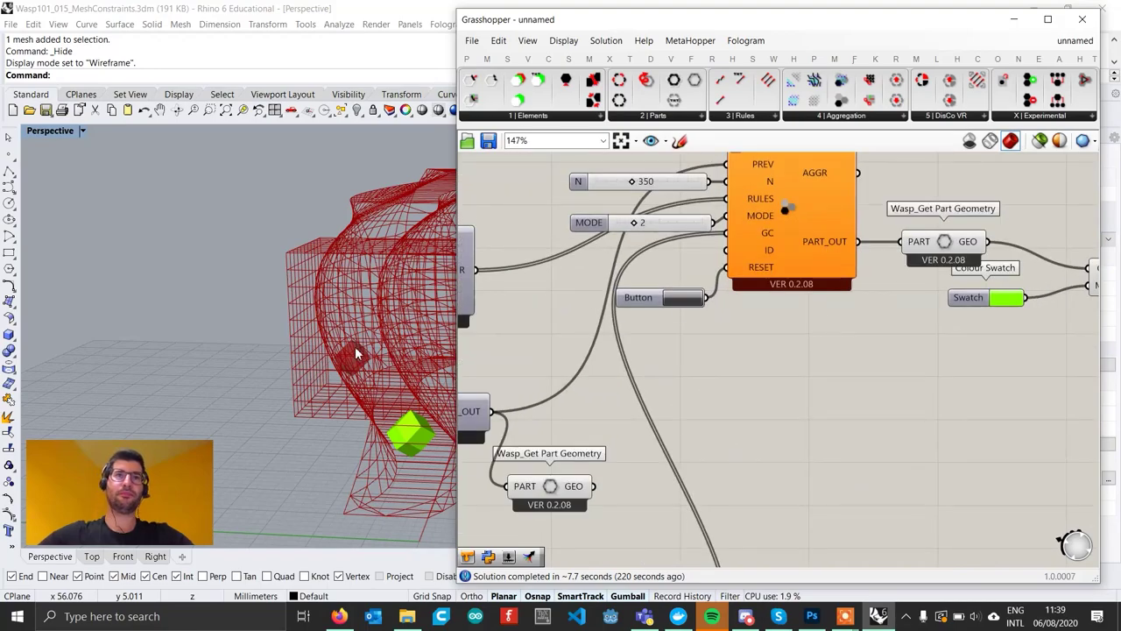
right_drag(355, 353, 655, 391)
Set the IN toggle of the box's Wasp_Mesh Constraint to False and reset the stochastic aggregation.
scroll(764, 315, down, 4)
right_drag(653, 517, 633, 398)
scroll(563, 420, up, 4)
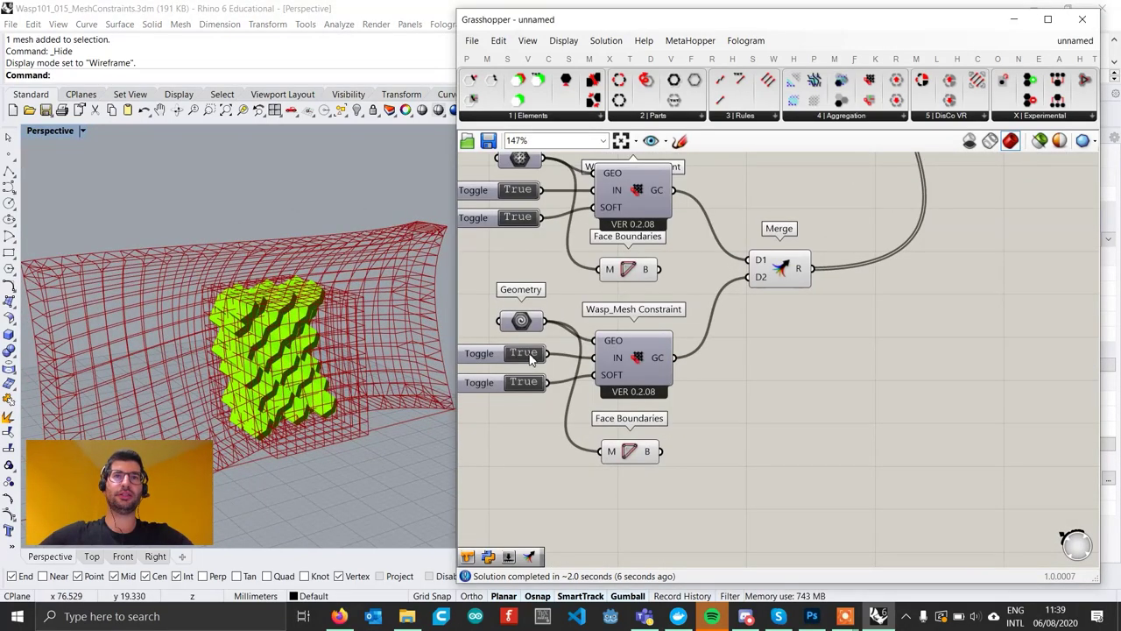
scroll(666, 412, down, 3)
scroll(700, 355, up, 5)
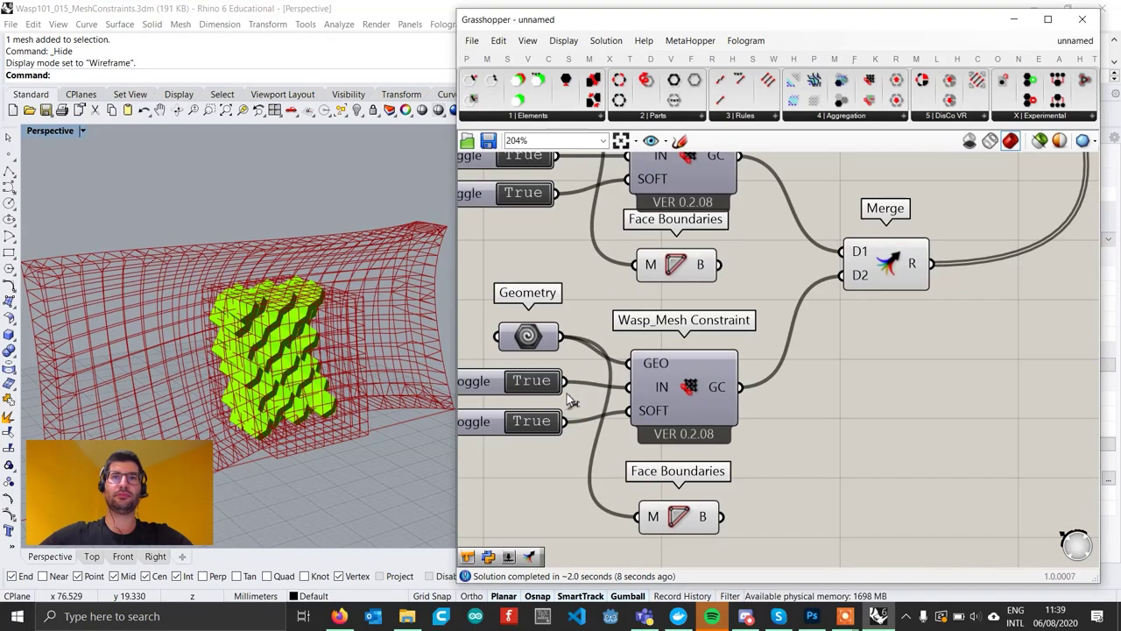
scroll(560, 399, up, 1)
scroll(545, 400, down, 6)
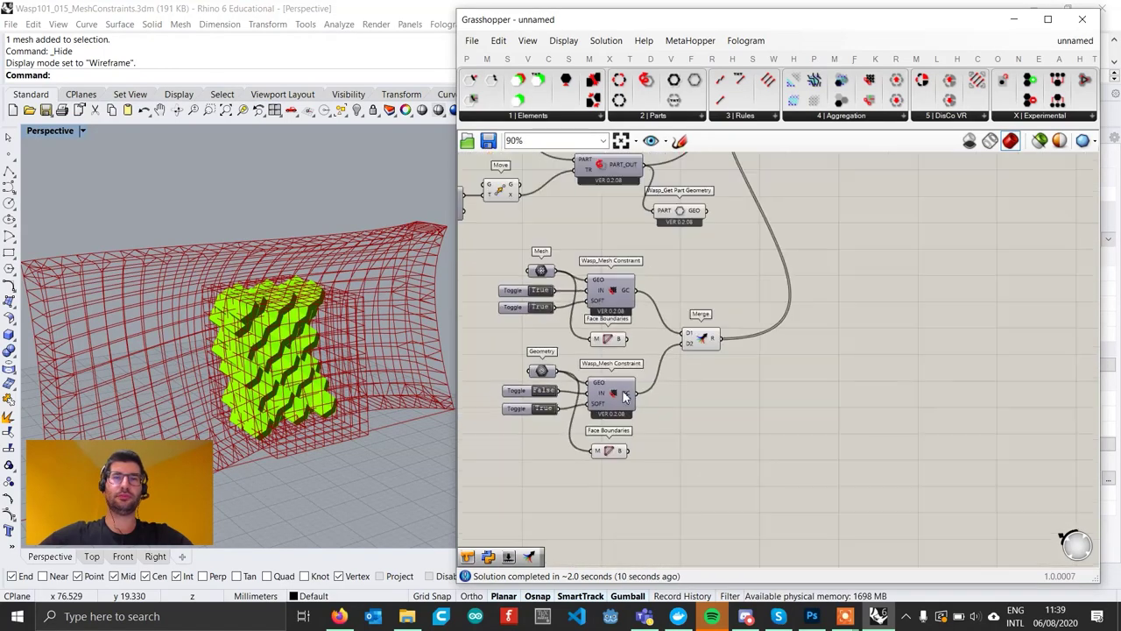
right_drag(837, 162, 751, 373)
scroll(677, 379, up, 2)
click(666, 358)
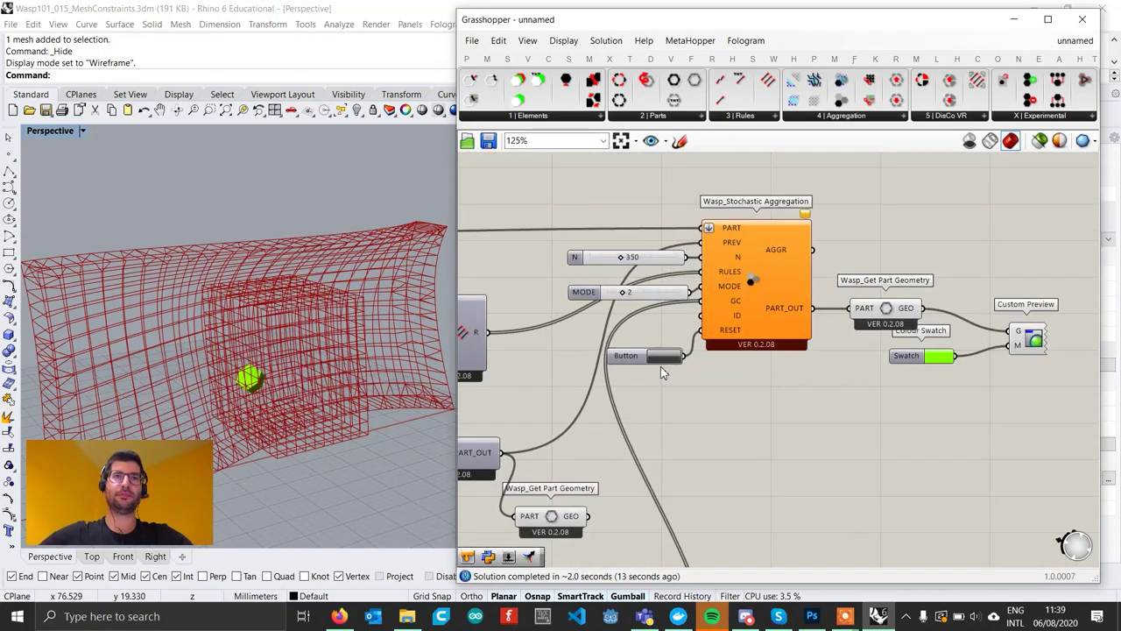
Move the starting part out of the box by setting the vector's X component to 38 and Y component to 8.
right_drag(328, 361, 288, 340)
scroll(289, 341, down, 6)
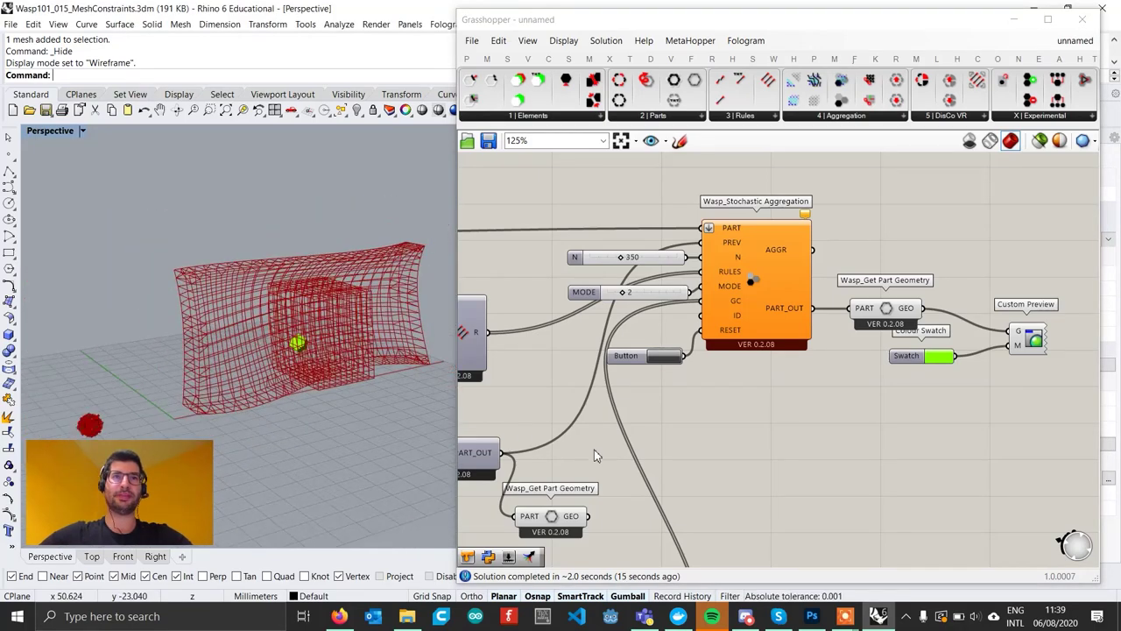
scroll(594, 450, down, 2)
right_drag(594, 449, 863, 382)
scroll(531, 416, up, 5)
drag(582, 390, 567, 383)
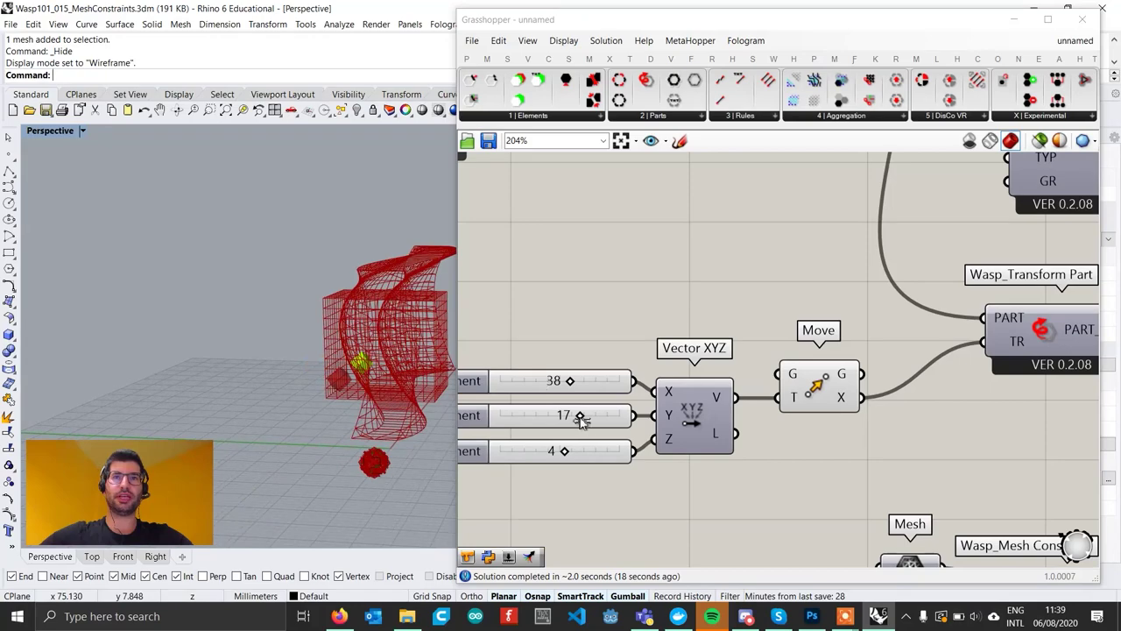
drag(581, 420, 568, 418)
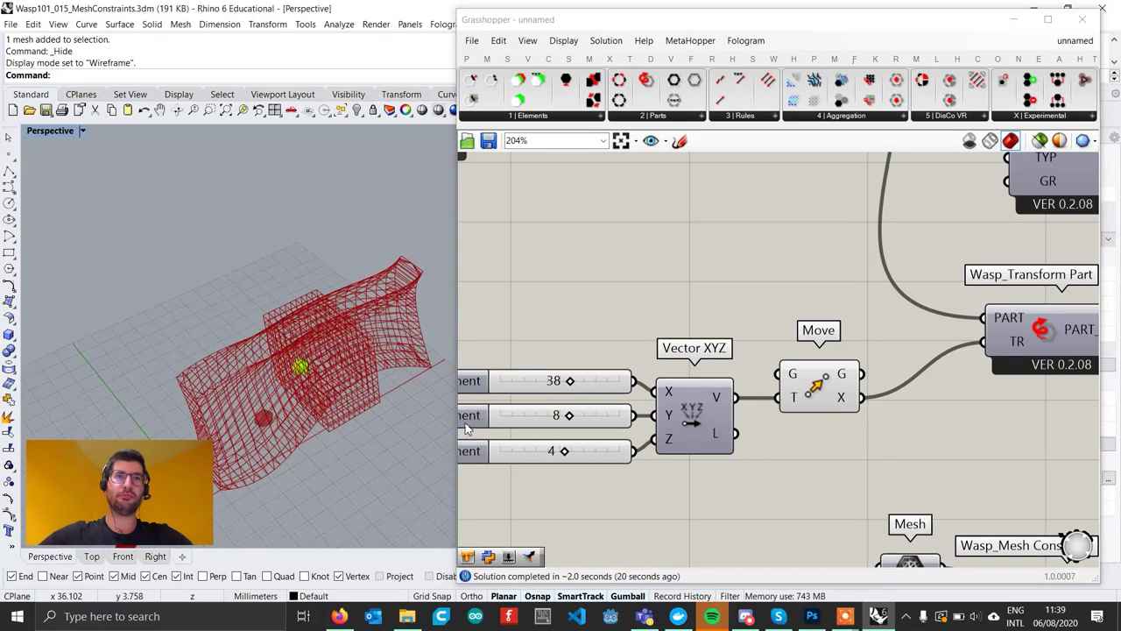
Reset the stochastic aggregation to regrow it from the relocated starting part.
scroll(613, 403, down, 4)
right_drag(840, 389, 580, 371)
scroll(830, 268, up, 2)
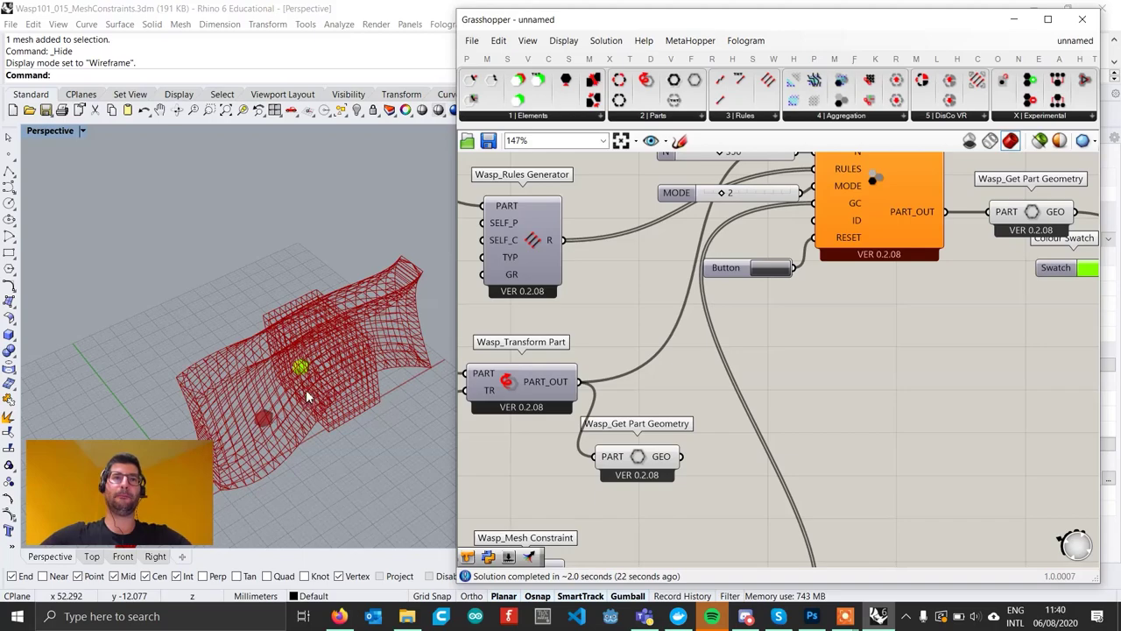
scroll(307, 397, down, 3)
right_drag(300, 398, 290, 295)
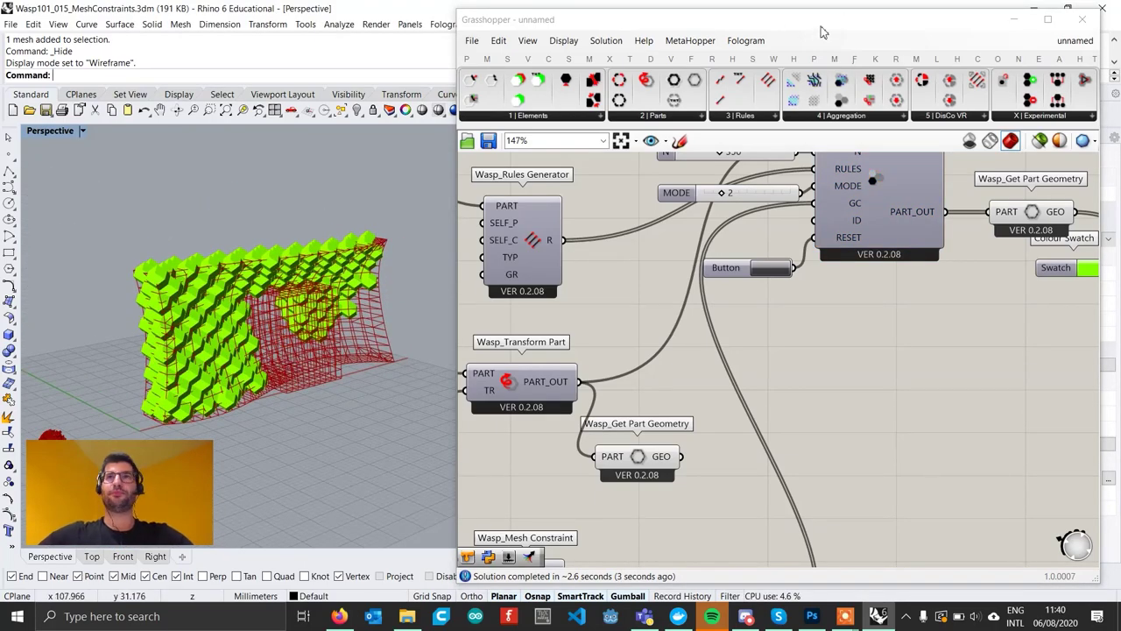
Collapse the Grasshopper window and inspect the aggregation in the full Perspective viewport.
scroll(846, 298, down, 3)
right_drag(846, 298, 869, 235)
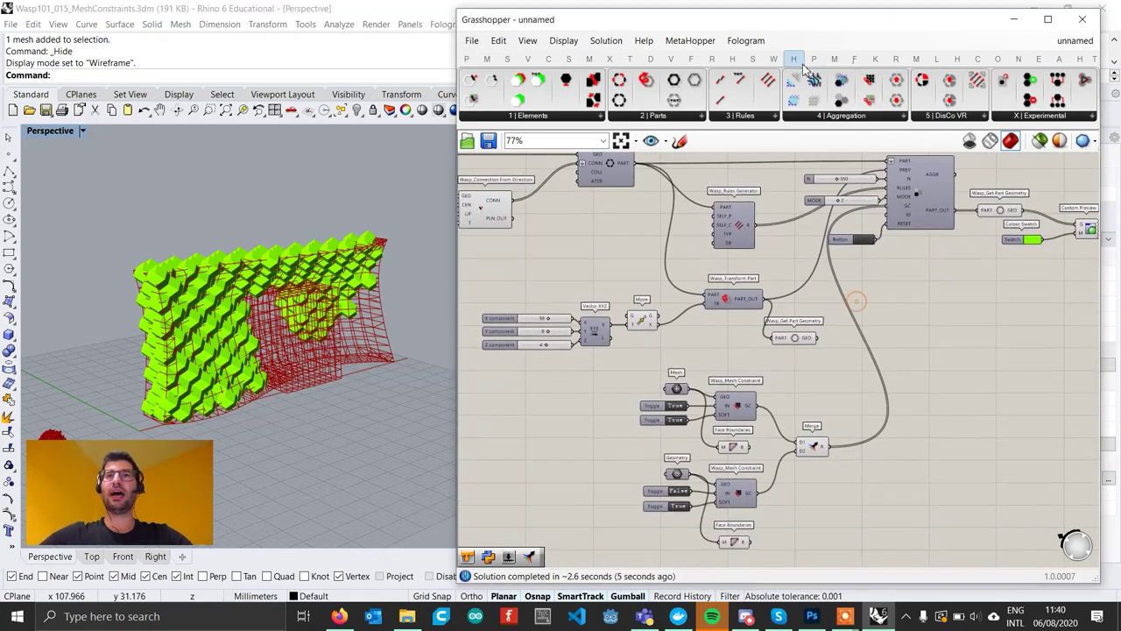
double_click(800, 29)
shift+right_drag(394, 368, 594, 385)
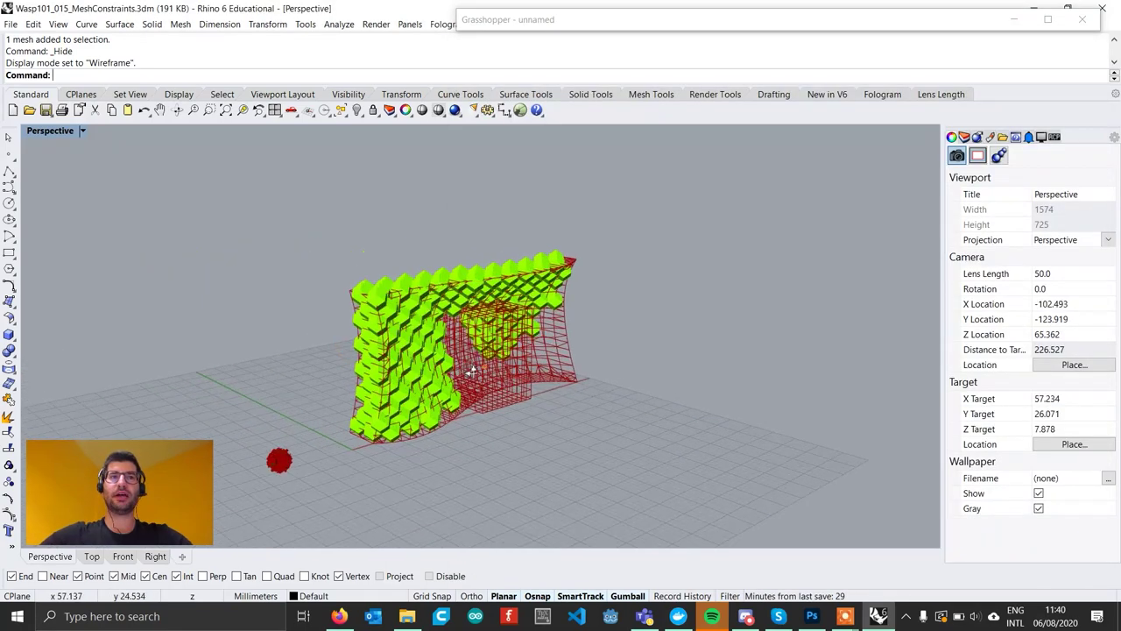
scroll(517, 350, up, 4)
shift+right_drag(479, 379, 539, 386)
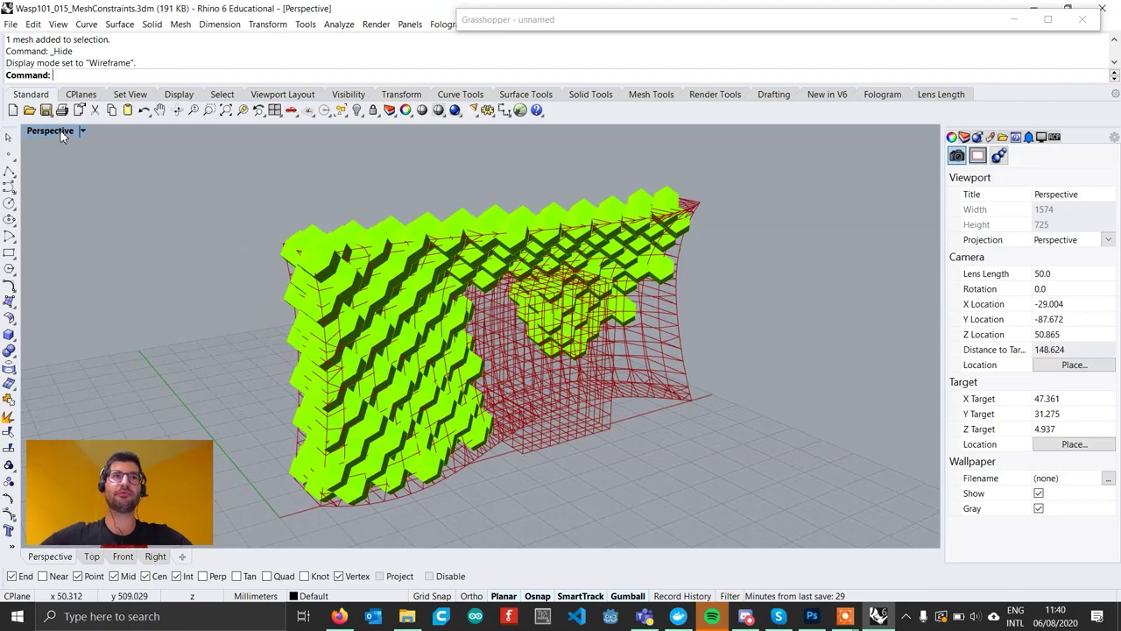
Set the Perspective viewport's display mode to Arctic and view the aggregation around the box opening.
click(61, 136)
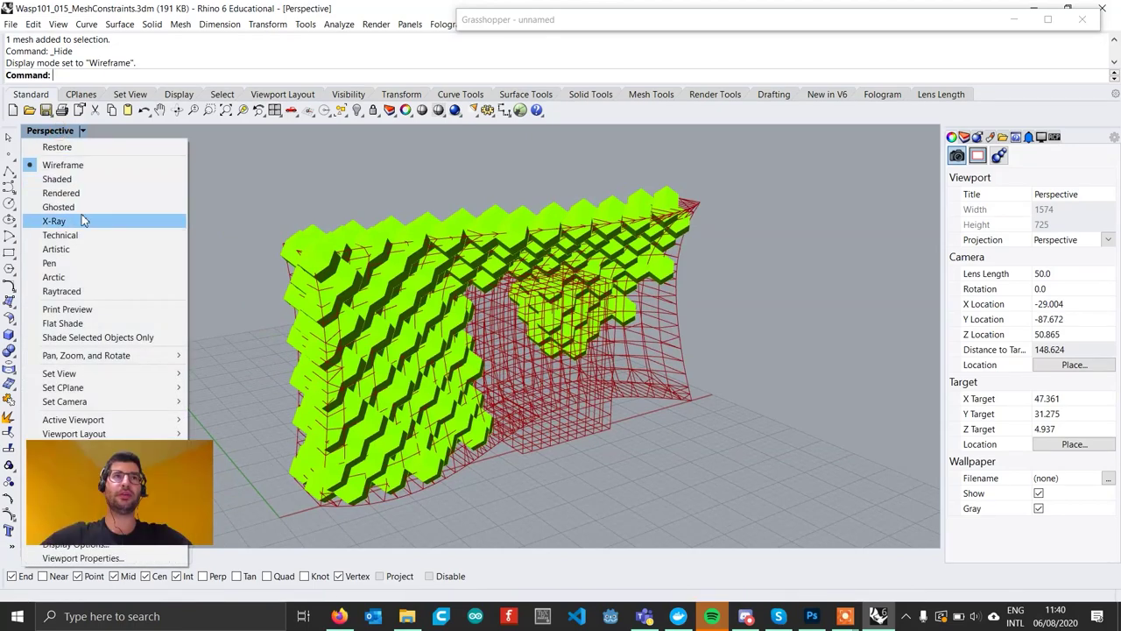
click(72, 279)
right_drag(550, 362, 521, 351)
scroll(382, 335, up, 2)
scroll(523, 350, up, 2)
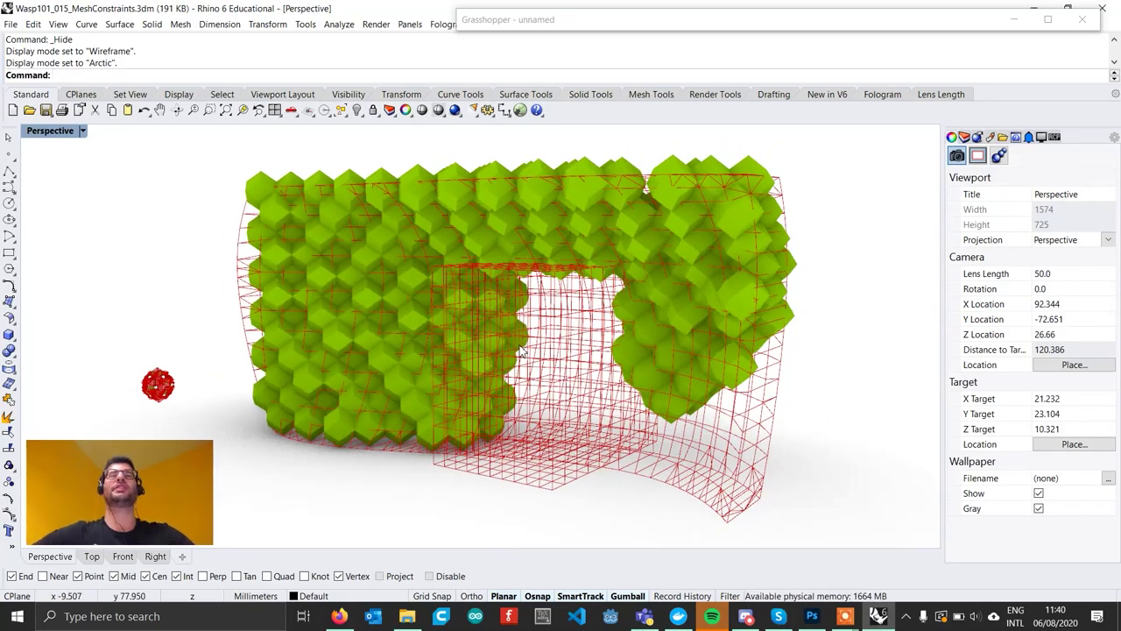